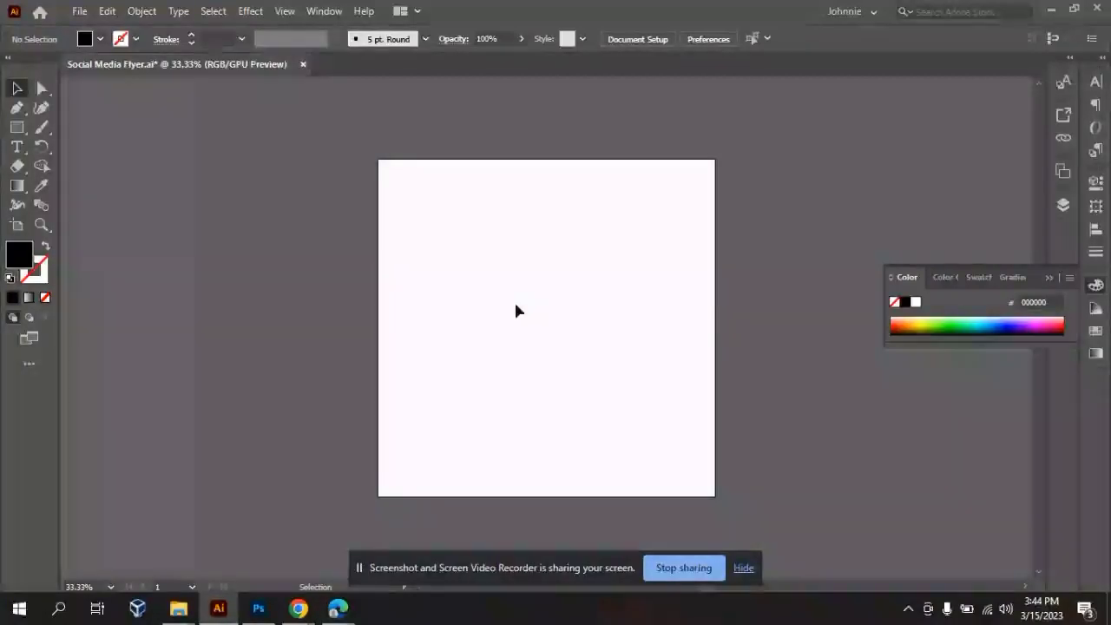
- Draw a black rectangle in the upper-left part of the artboard with the Rectangle tool and deselect it
{"action": "key", "text": "ctrl+equal"}
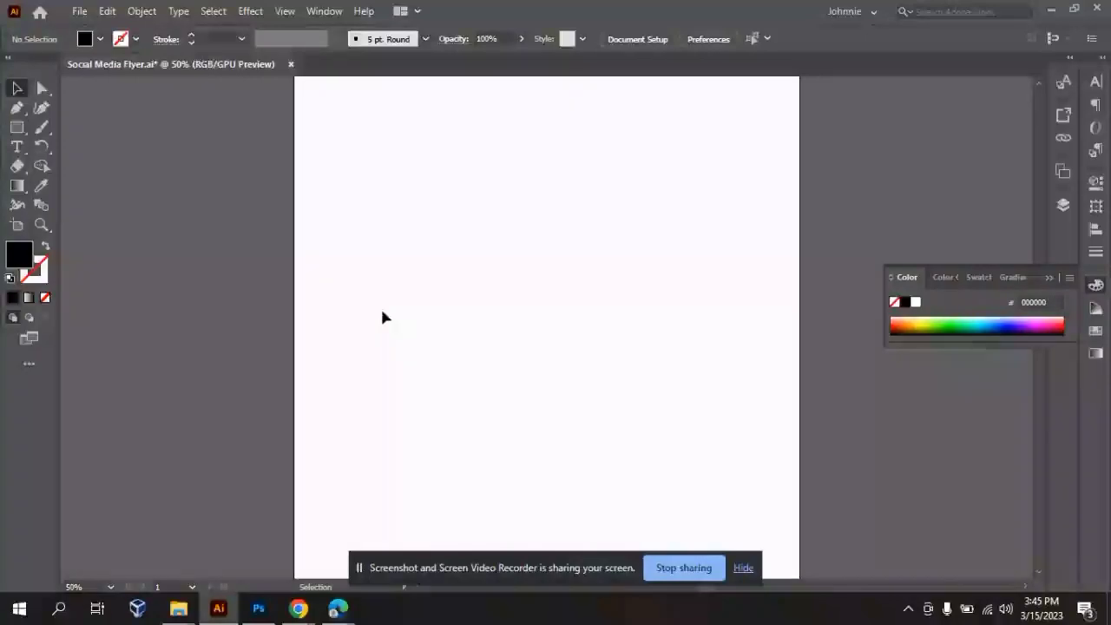
{"action": "key", "text": "m"}
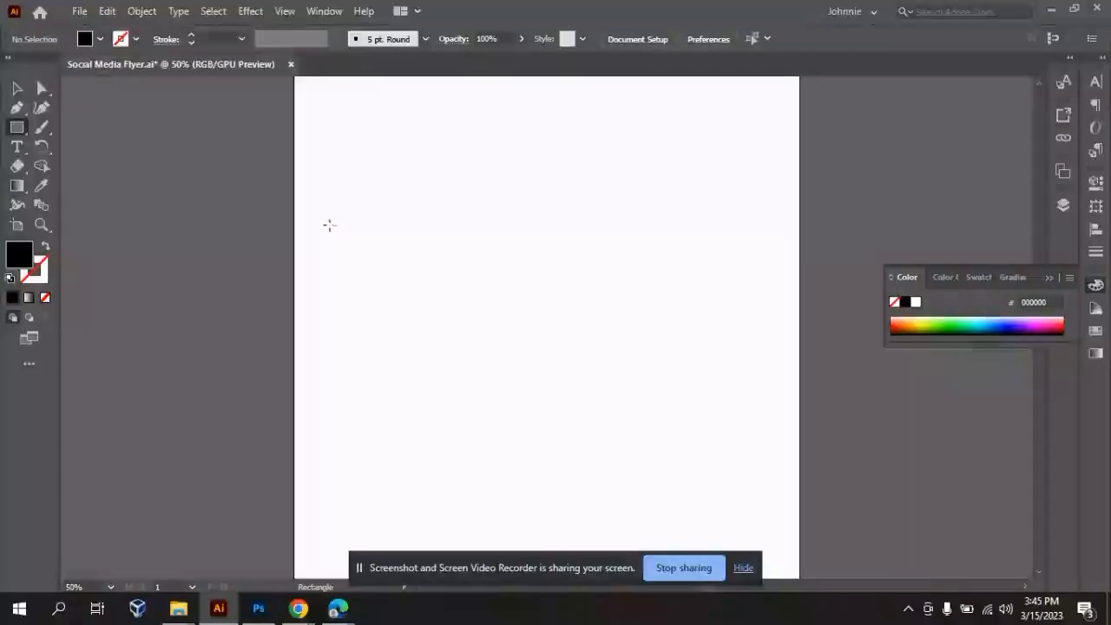
{"action": "left_click_drag", "start_coordinate": [327, 222], "coordinate": [513, 332]}
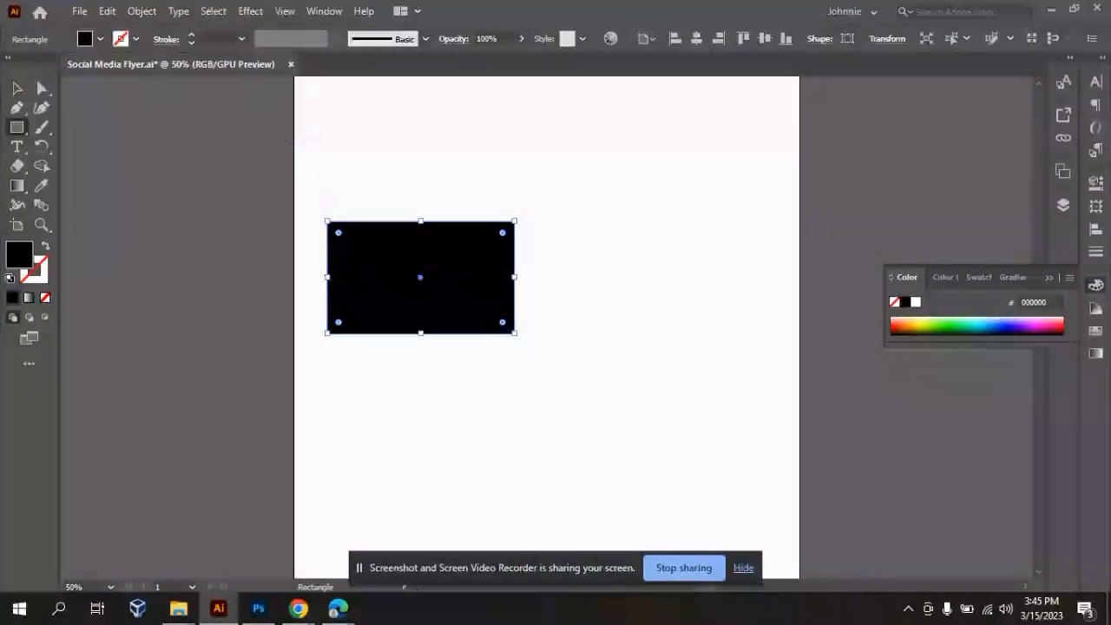
{"action": "left_click", "coordinate": [18, 89]}
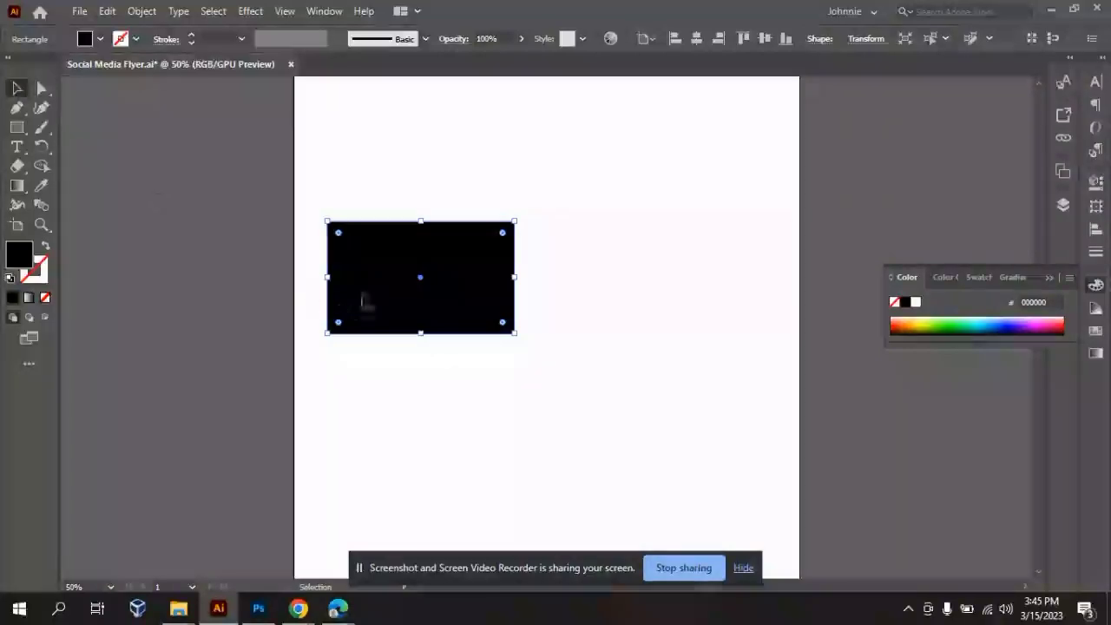
{"action": "left_click", "coordinate": [569, 354]}
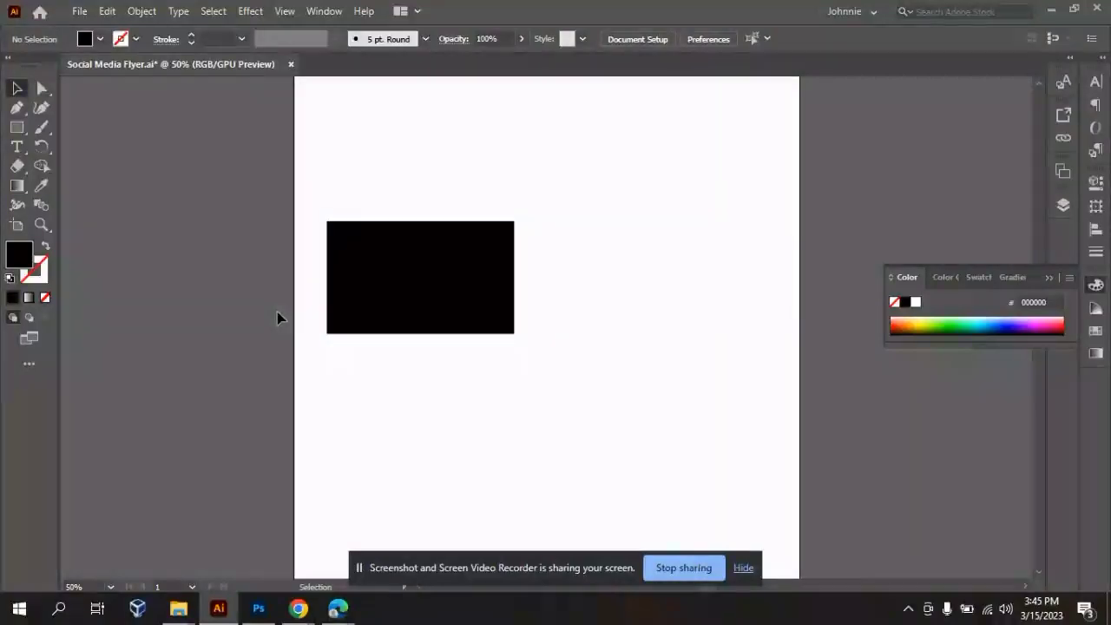
- Draw a black circle to the right of the rectangle with the Ellipse tool, keeping its proportions equal
{"action": "right_click", "coordinate": [21, 134]}
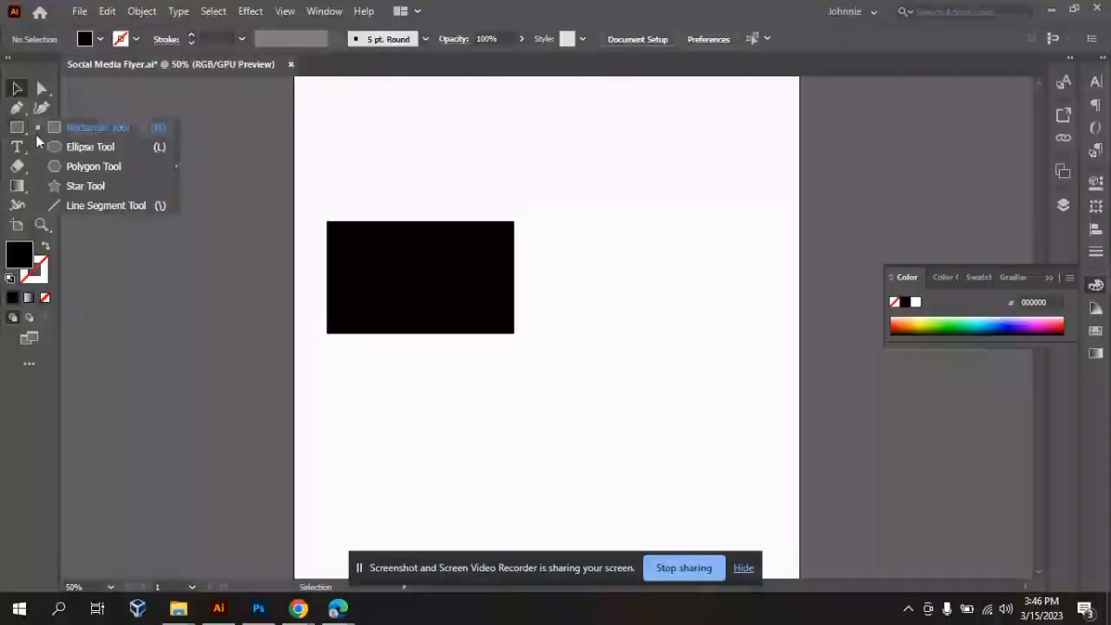
{"action": "left_click", "coordinate": [104, 146]}
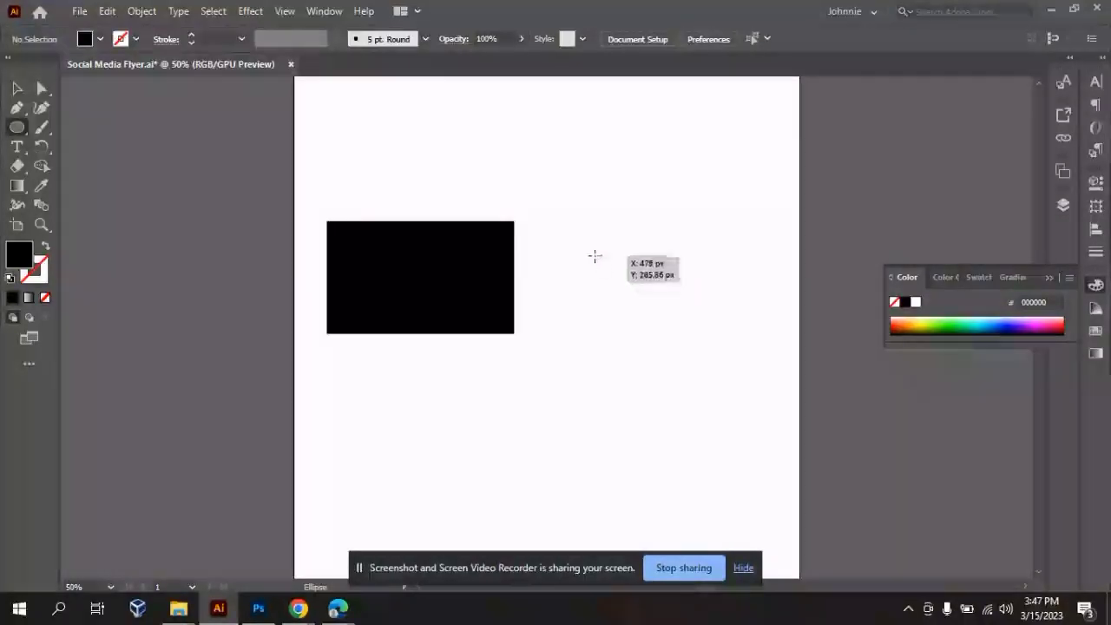
{"action": "left_click_drag", "start_coordinate": [573, 231], "coordinate": [694, 317]}
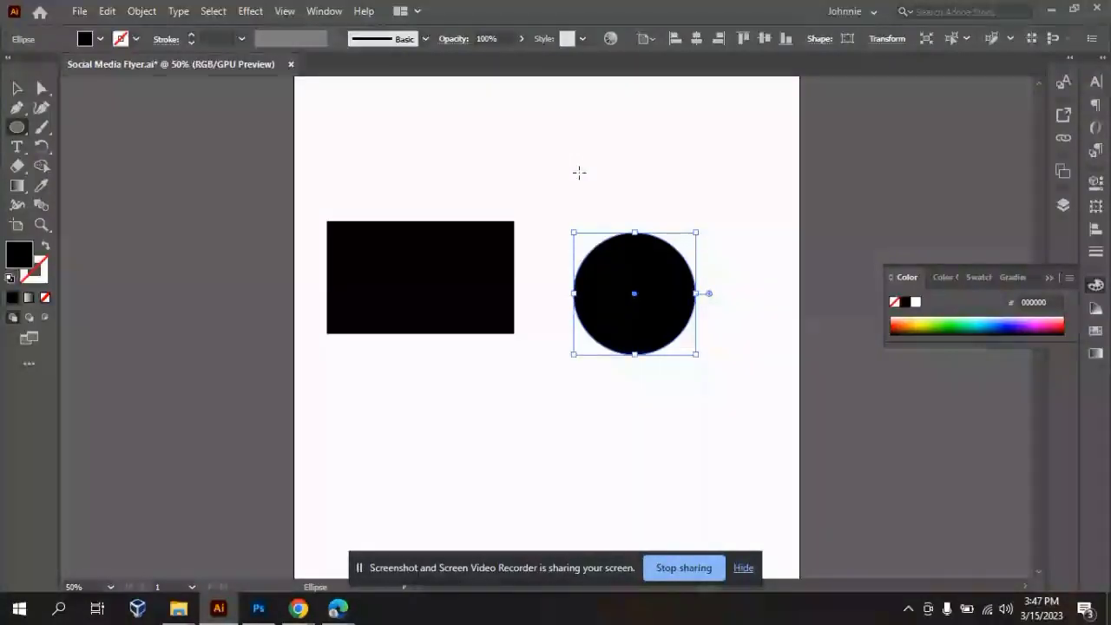
{"action": "left_click_drag", "start_coordinate": [543, 132], "coordinate": [761, 507]}
{"action": "left_click", "coordinate": [1049, 278]}
{"action": "left_click_drag", "start_coordinate": [1038, 317], "coordinate": [1041, 326]}
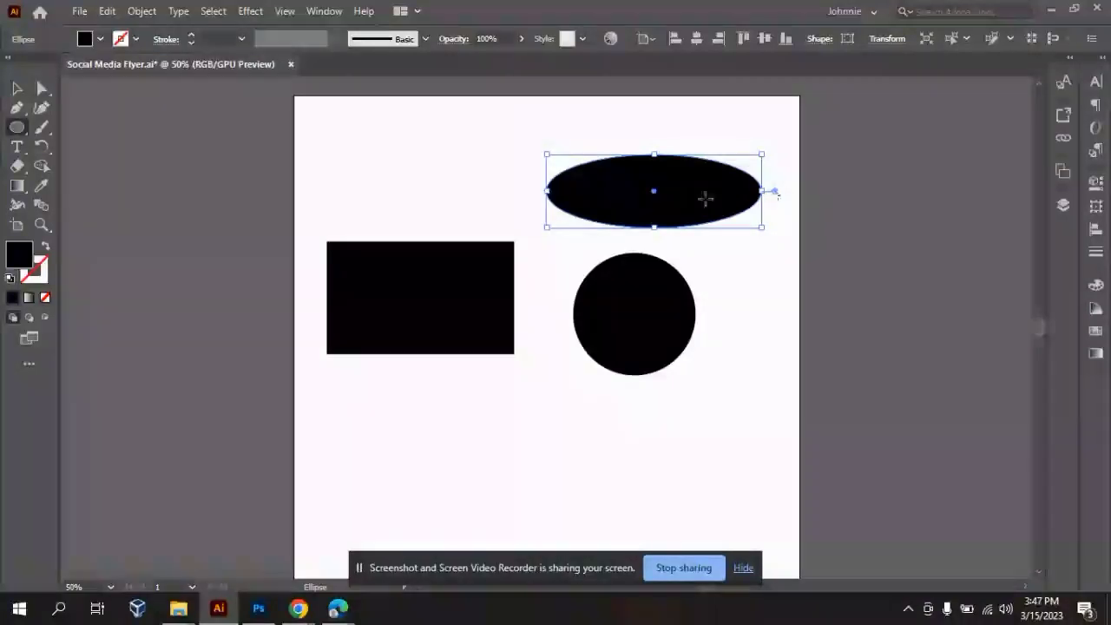
{"action": "key", "text": "Delete"}
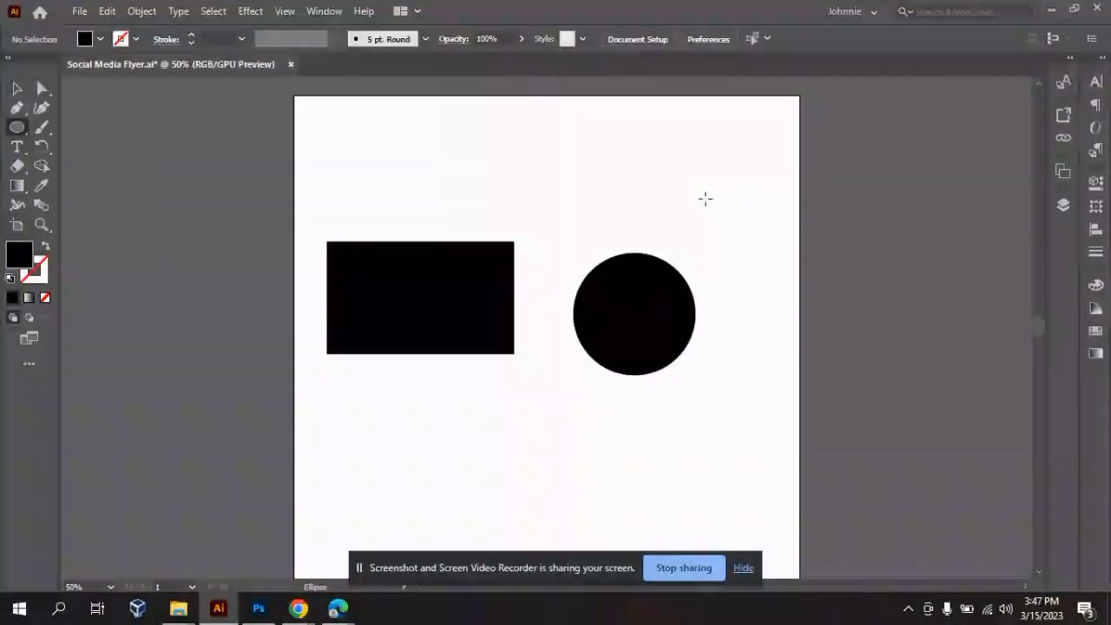
{"action": "left_click_drag", "start_coordinate": [704, 199], "coordinate": [702, 173]}
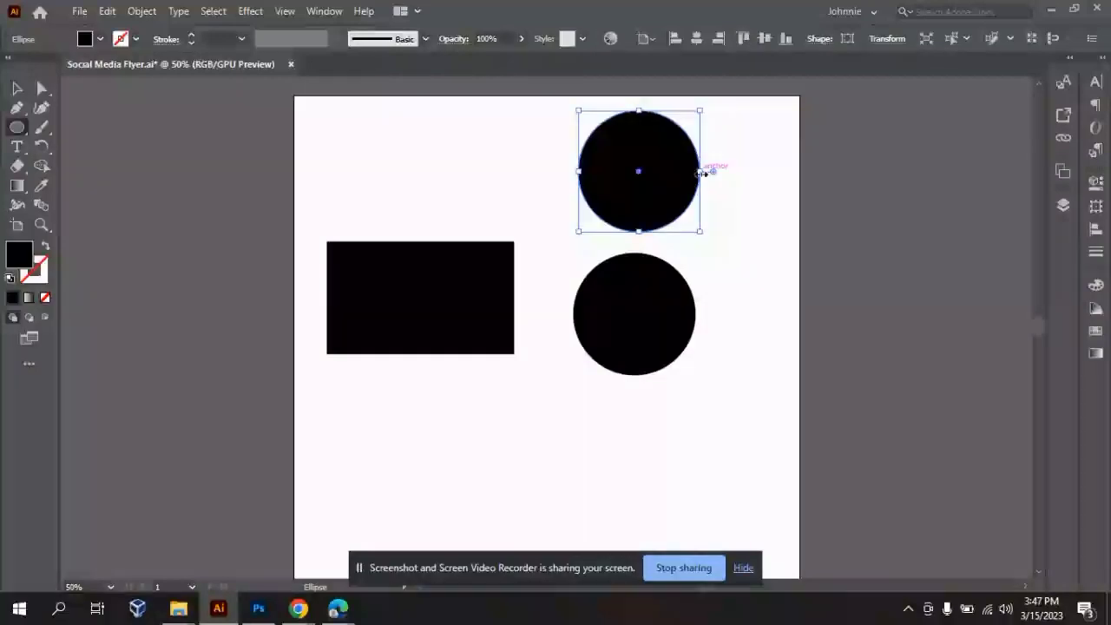
{"action": "key", "text": "ctrl+z"}
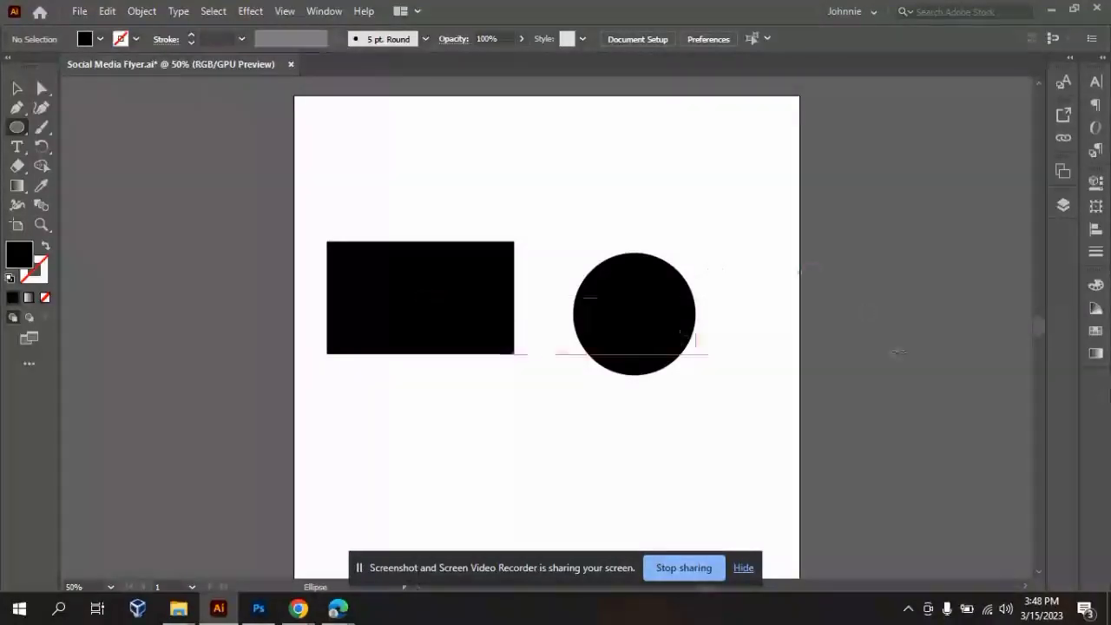
- Draw a black square below the rectangle with the Rectangle tool, aligned to the rectangle's left edge
{"action": "left_click_drag", "start_coordinate": [1036, 332], "coordinate": [1035, 332]}
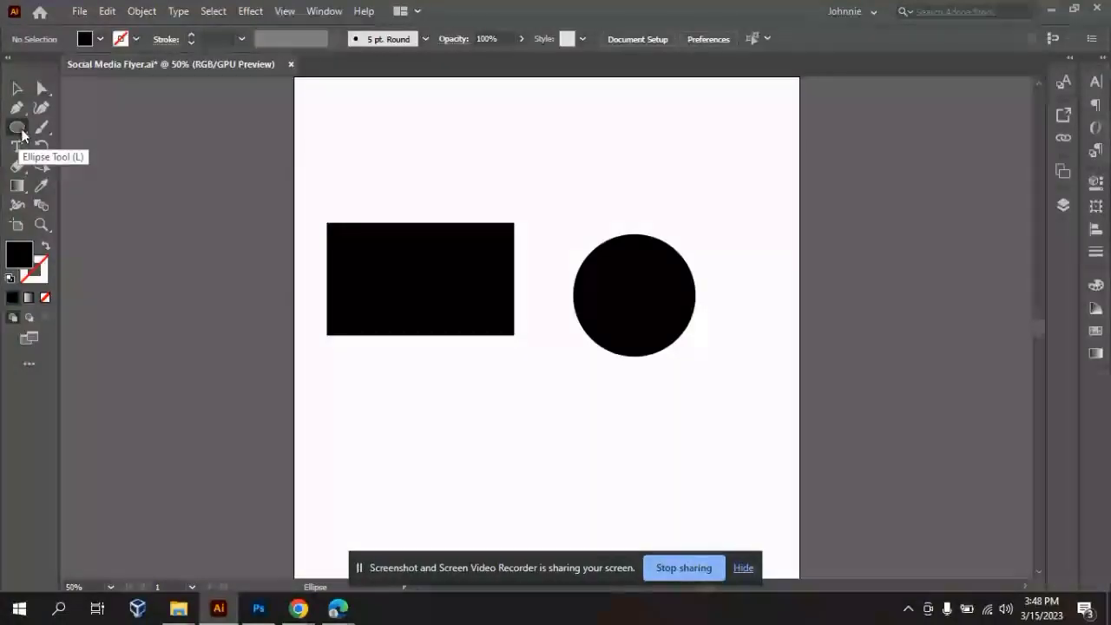
{"action": "right_click", "coordinate": [22, 135]}
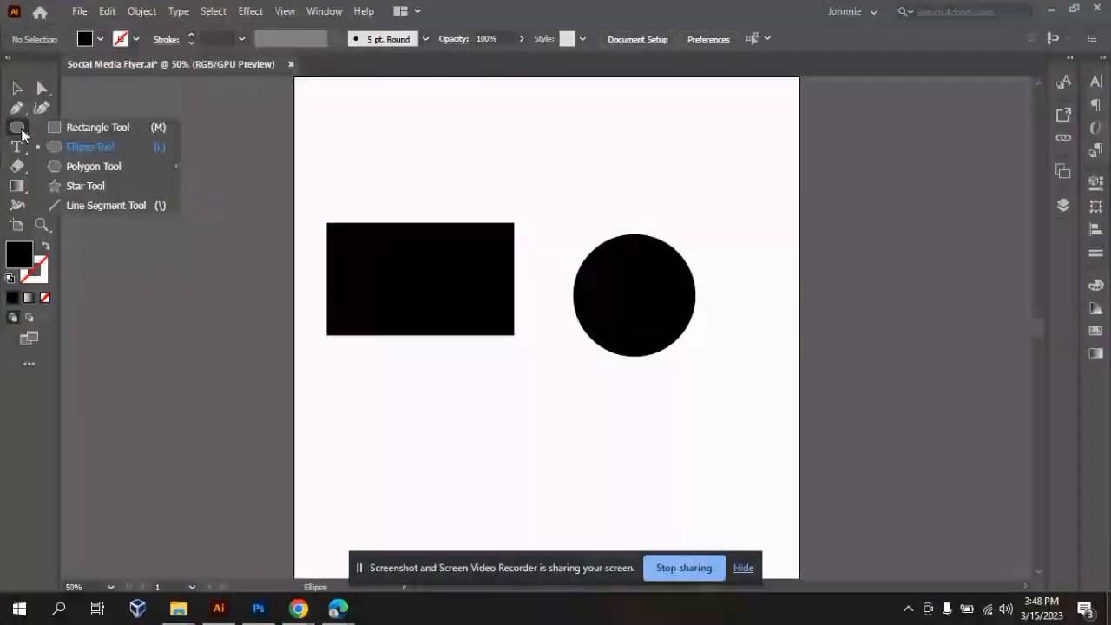
{"action": "left_click", "coordinate": [66, 126]}
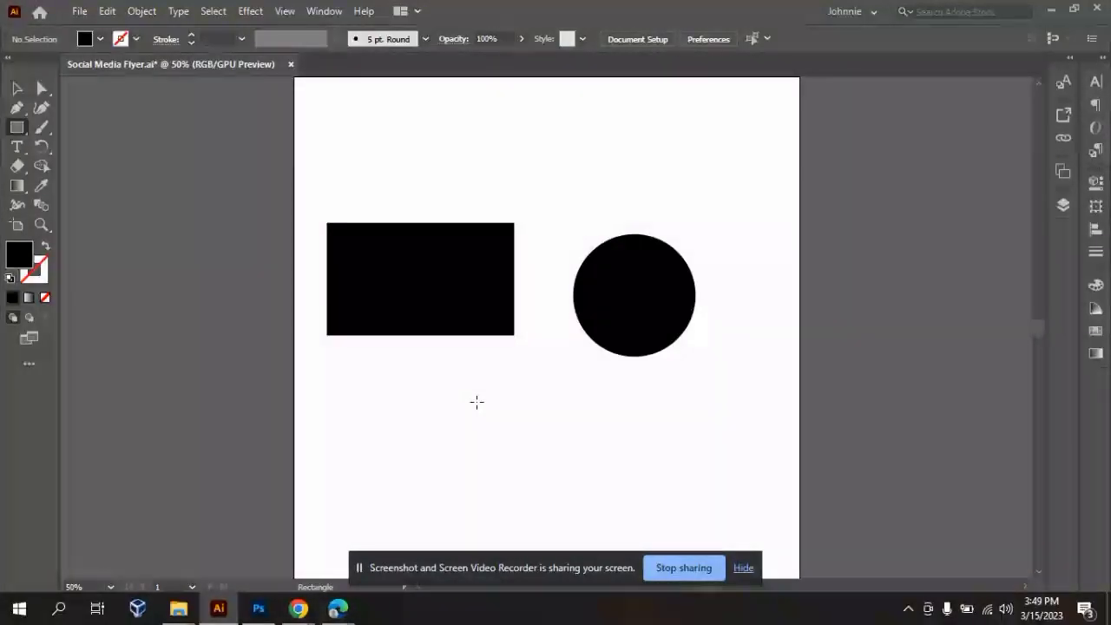
{"action": "left_click_drag", "start_coordinate": [338, 120], "coordinate": [572, 192]}
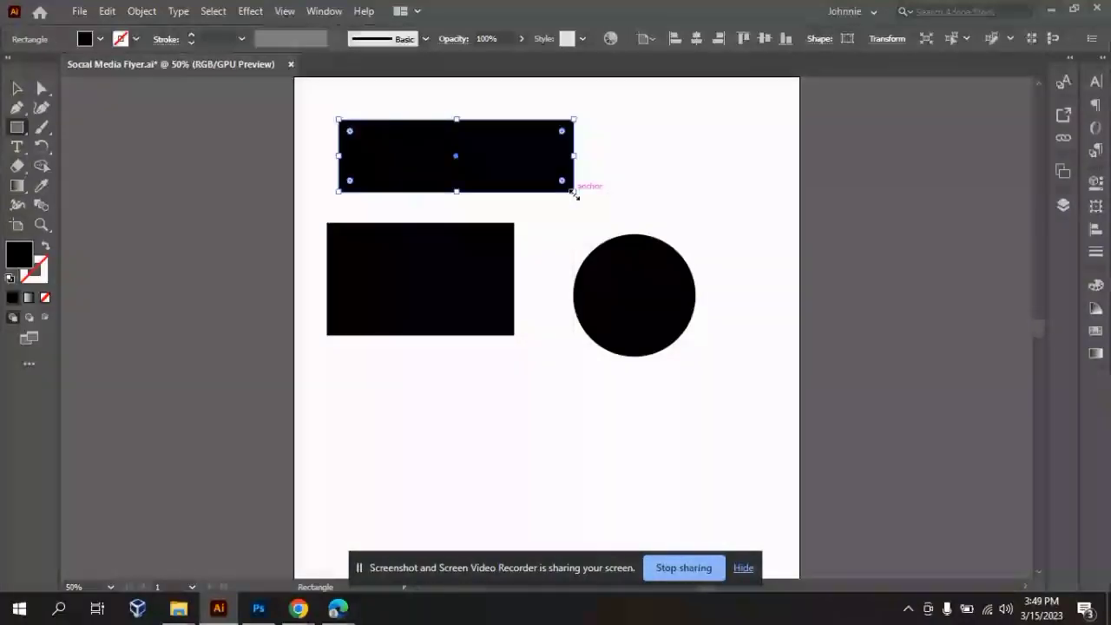
{"action": "key", "text": "Delete"}
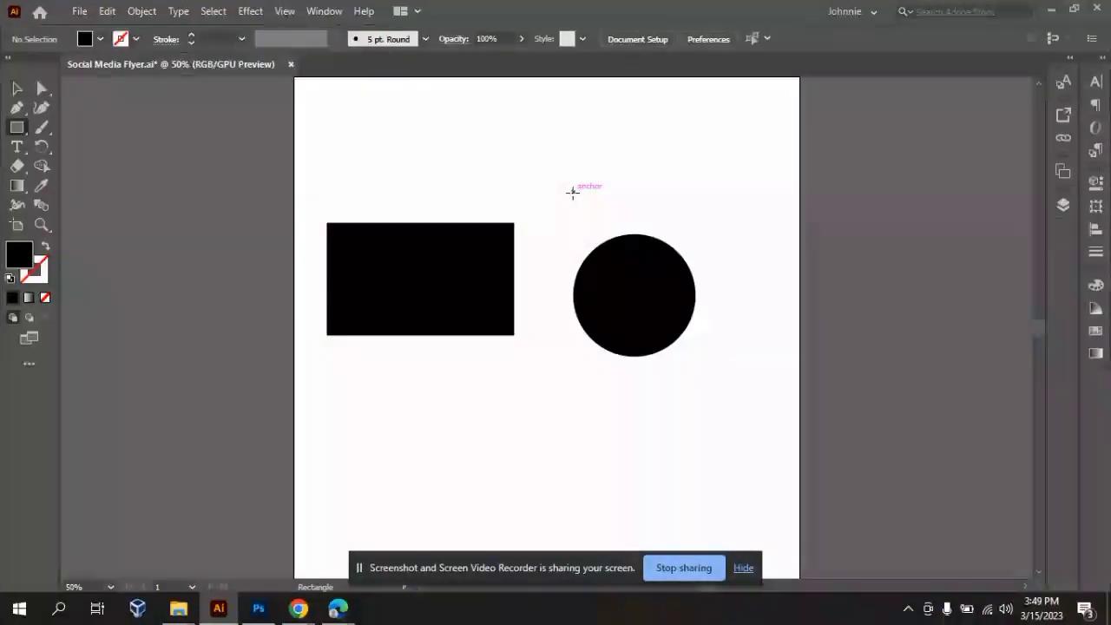
{"action": "left_click_drag", "start_coordinate": [1037, 329], "coordinate": [1036, 333]}
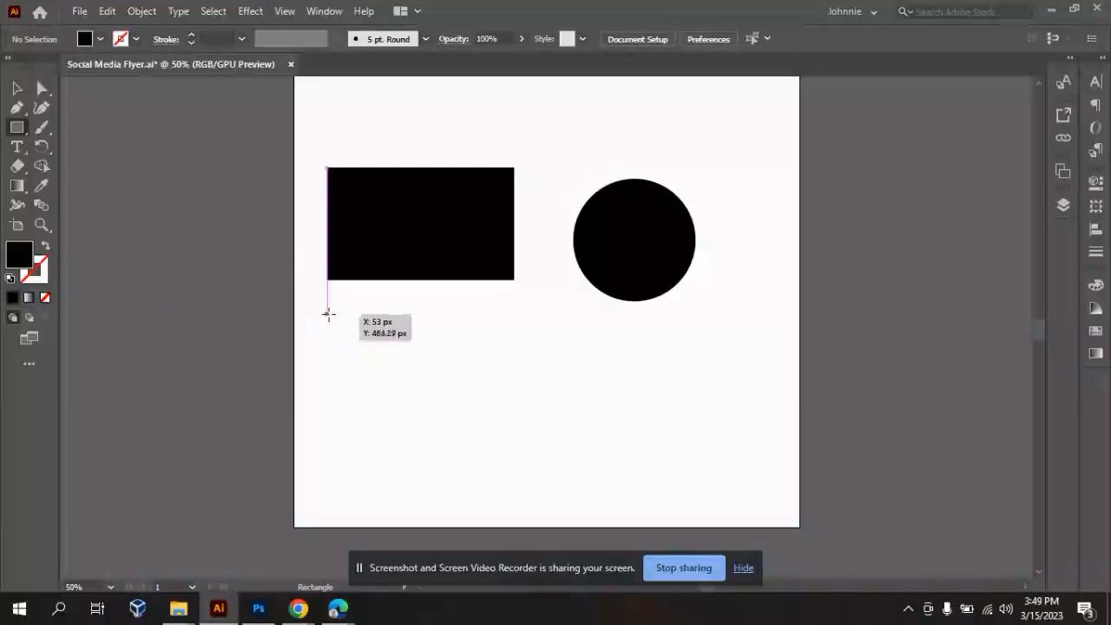
{"action": "left_click_drag", "start_coordinate": [327, 314], "coordinate": [446, 393]}
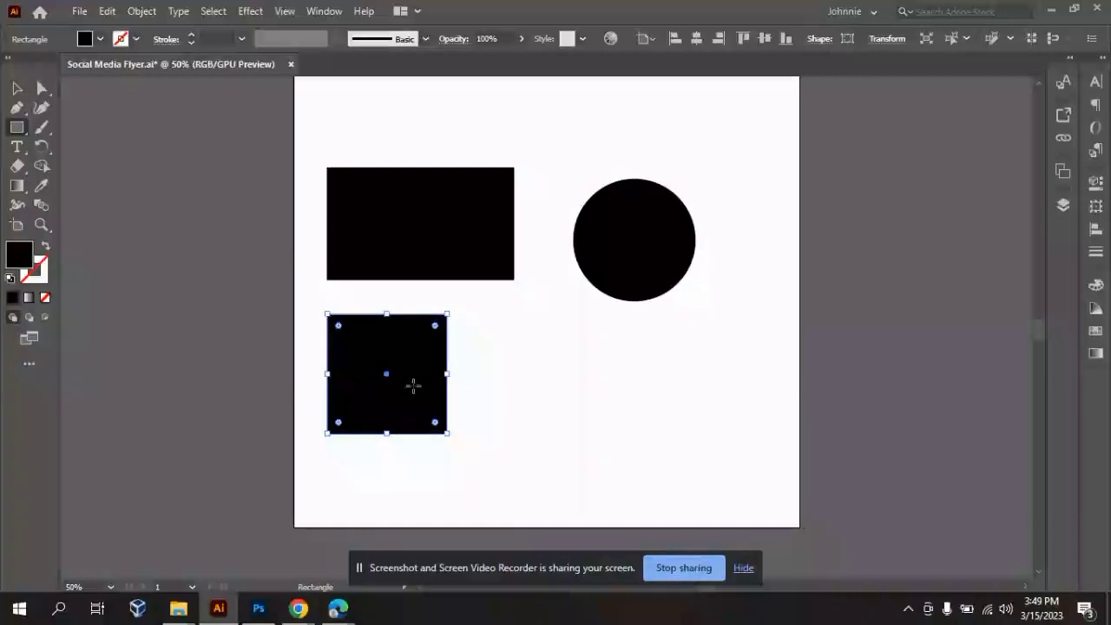
{"action": "left_click", "coordinate": [17, 88]}
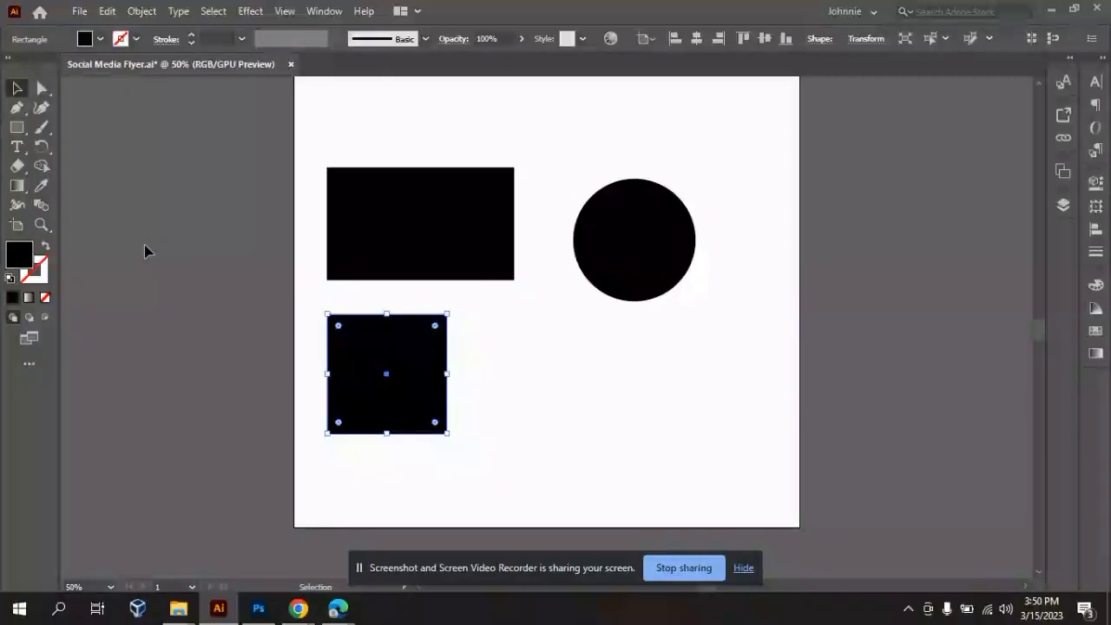
- Draw a straight horizontal line above the rectangle with the Line Segment tool and deselect it
{"action": "left_click", "coordinate": [26, 136]}
{"action": "right_click", "coordinate": [26, 137]}
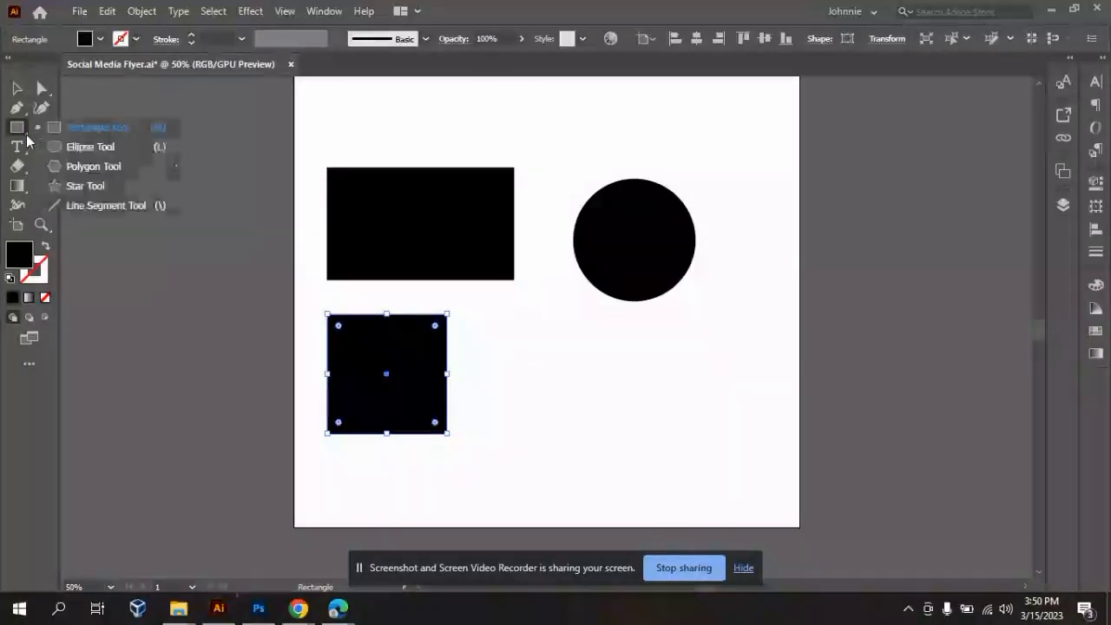
{"action": "left_click", "coordinate": [64, 205]}
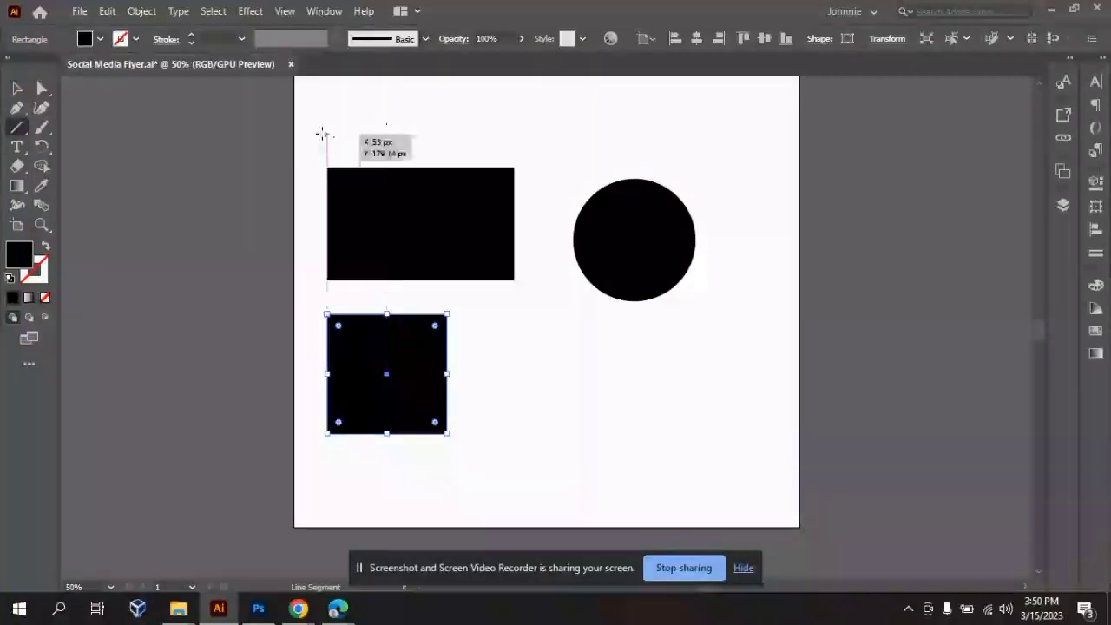
{"action": "left_click_drag", "start_coordinate": [330, 128], "coordinate": [545, 154]}
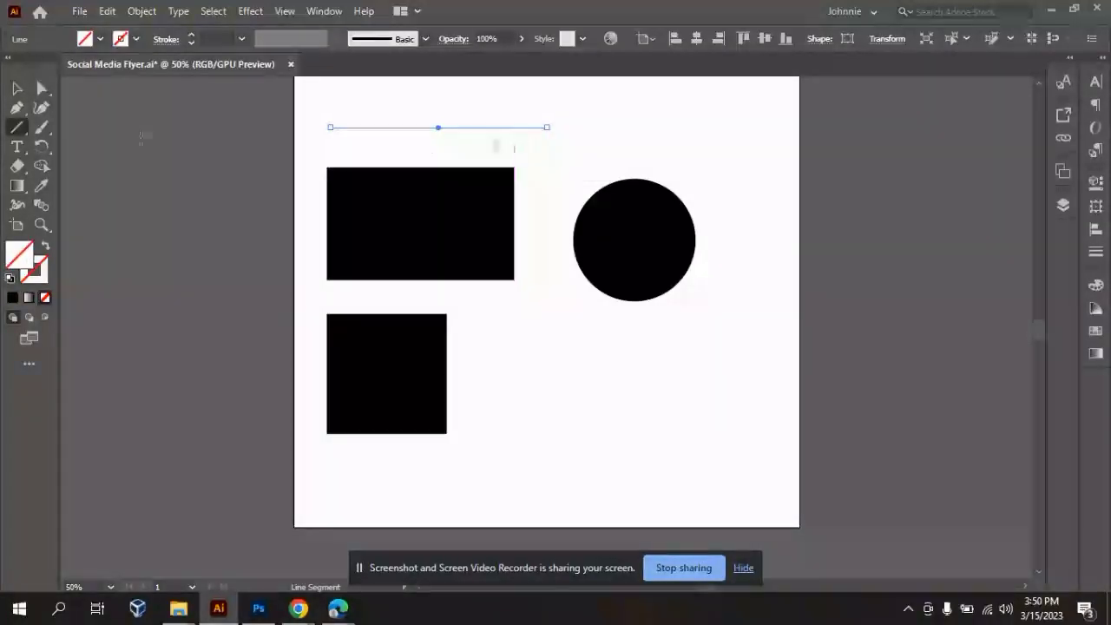
{"action": "left_click", "coordinate": [17, 89]}
{"action": "left_click", "coordinate": [405, 95]}
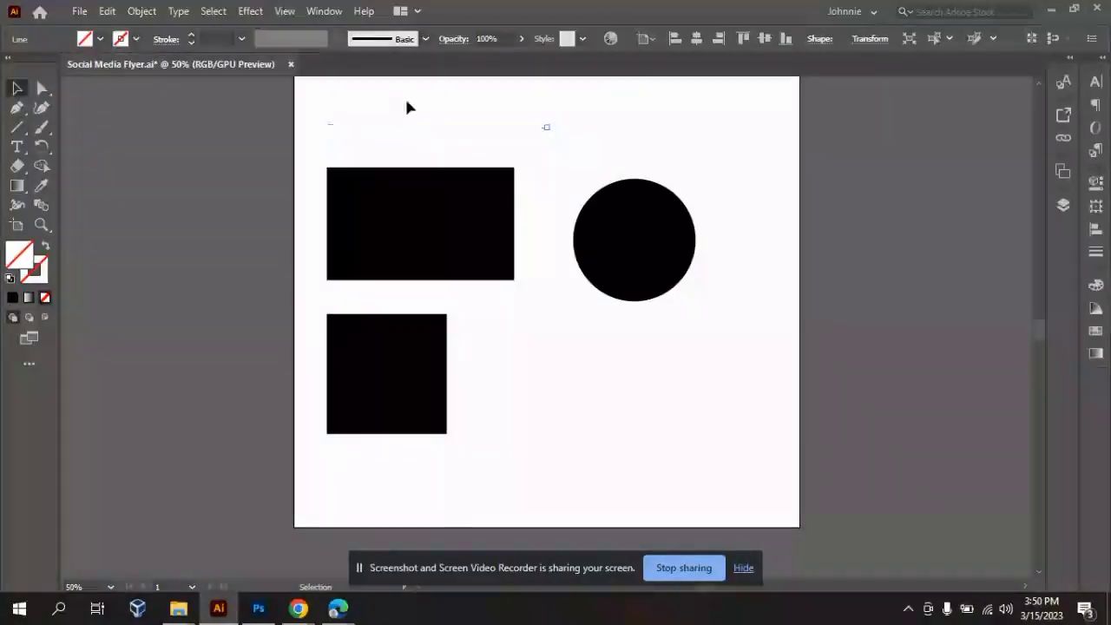
- Locate the unstroked line above the rectangle by selecting that area, and deselect the line
{"action": "left_click_drag", "start_coordinate": [321, 114], "coordinate": [587, 141]}
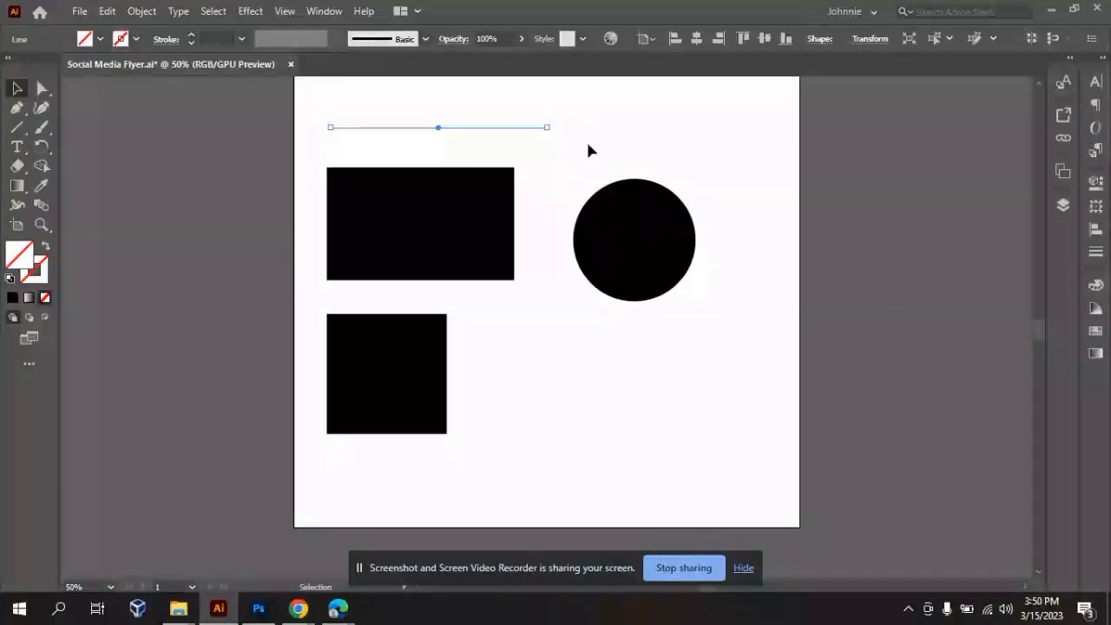
{"action": "left_click", "coordinate": [596, 136]}
{"action": "left_click_drag", "start_coordinate": [435, 97], "coordinate": [501, 153]}
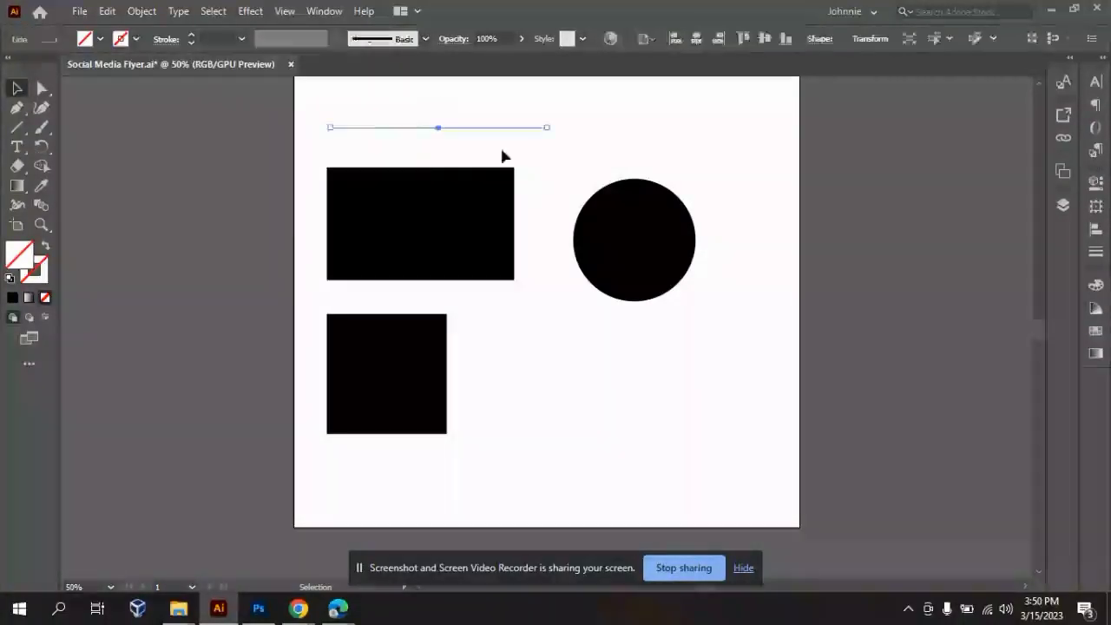
{"action": "left_click", "coordinate": [595, 139]}
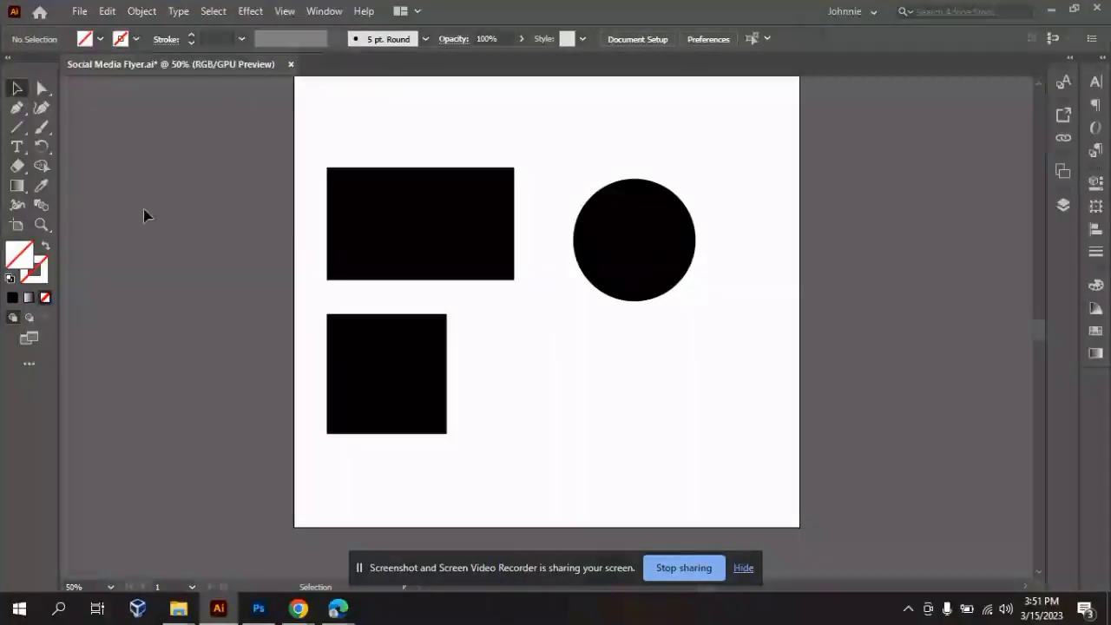
- Create a triangle on the empty canvas left of the artboard using a polygon with 3 sides and a 50 px radius
{"action": "left_click", "coordinate": [18, 129]}
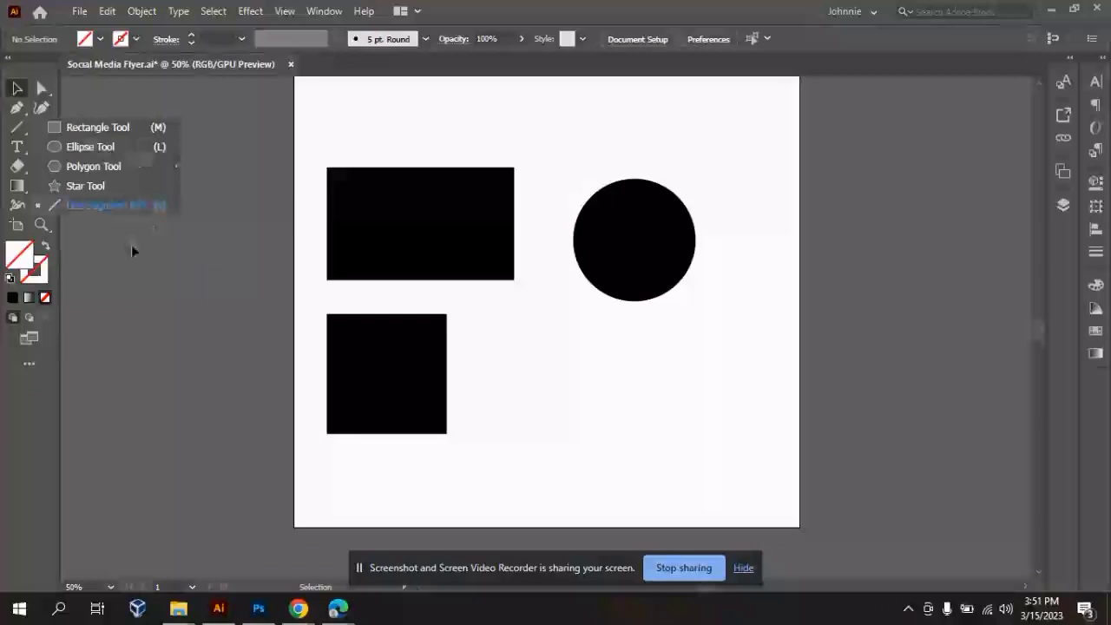
{"action": "left_click", "coordinate": [126, 167]}
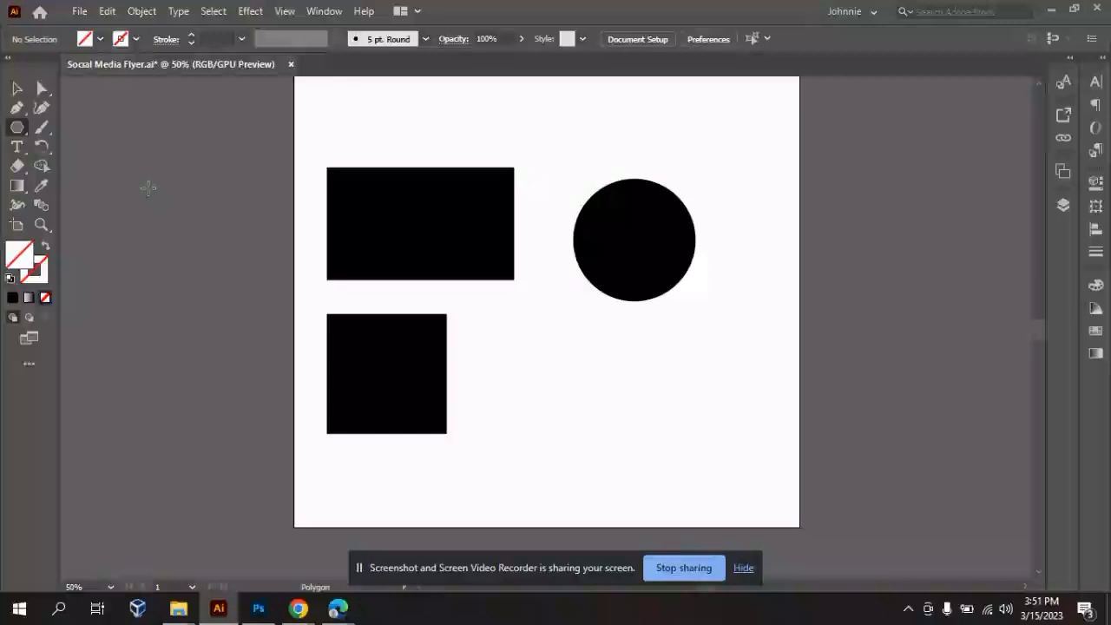
{"action": "left_click", "coordinate": [148, 188]}
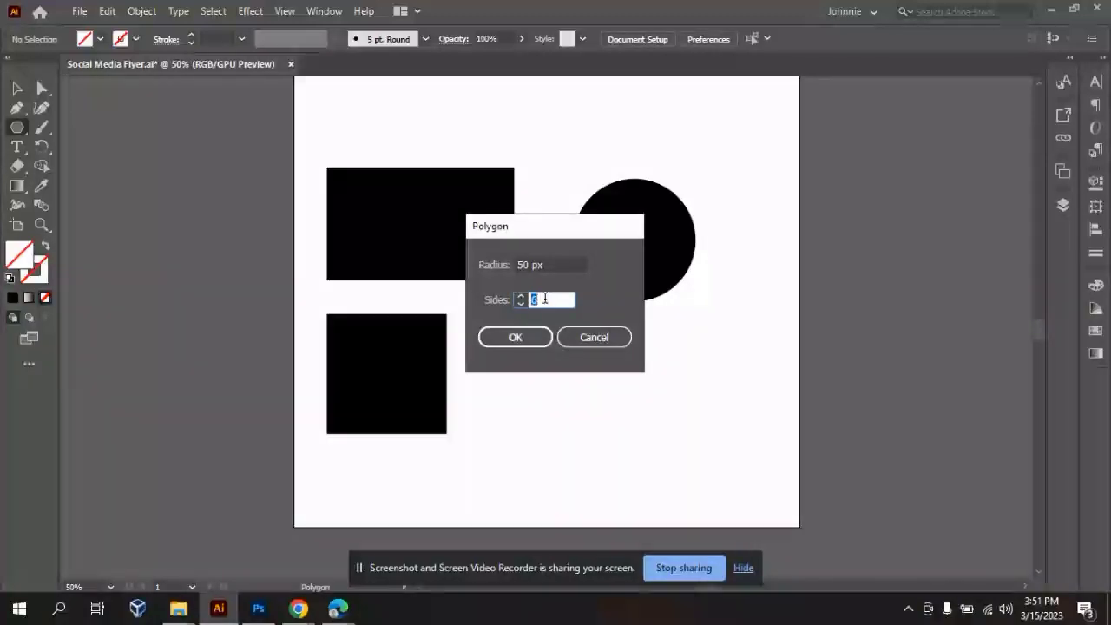
{"action": "key", "text": "BackSpace"}
{"action": "type", "text": "3"}
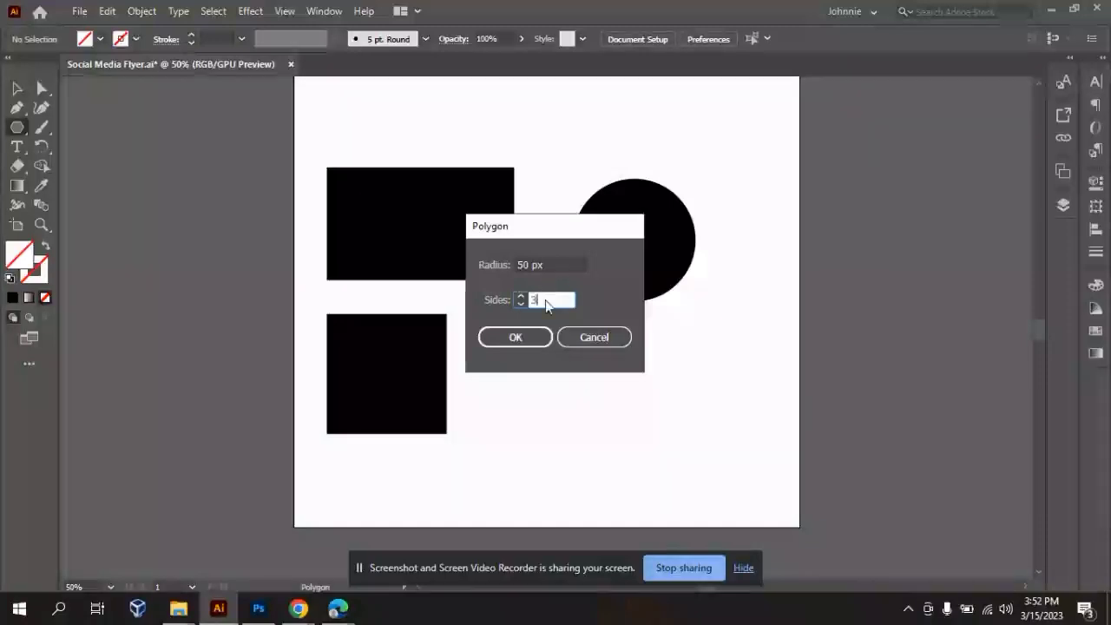
{"action": "left_click", "coordinate": [517, 336]}
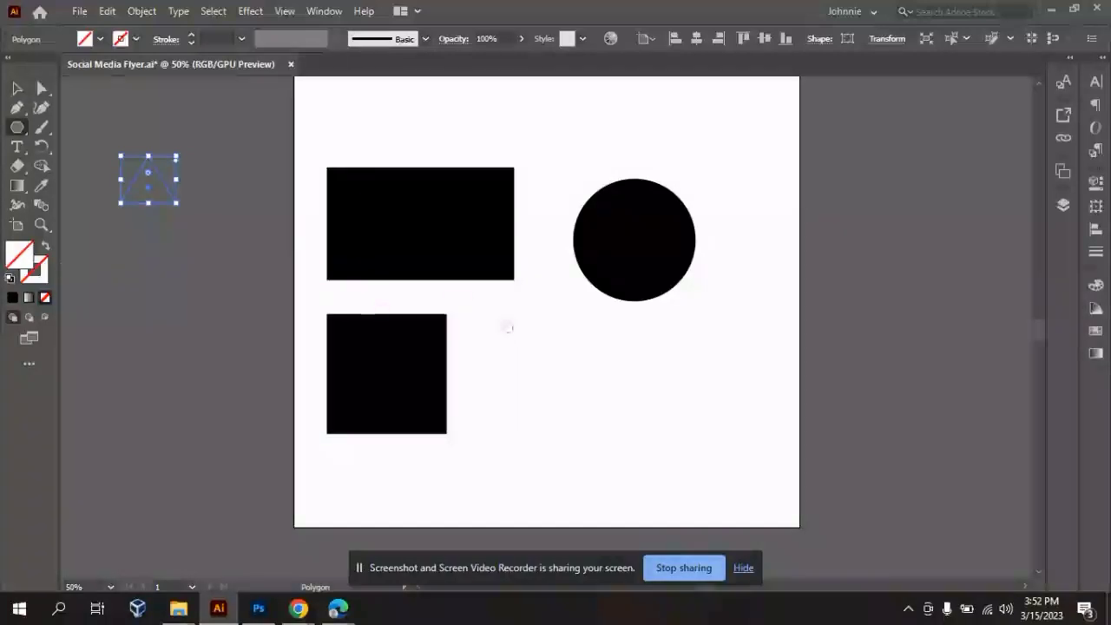
- Select the triangle beside the artboard and enlarge it proportionally from its lower-right corner
{"action": "left_click", "coordinate": [19, 90]}
{"action": "left_click", "coordinate": [206, 262]}
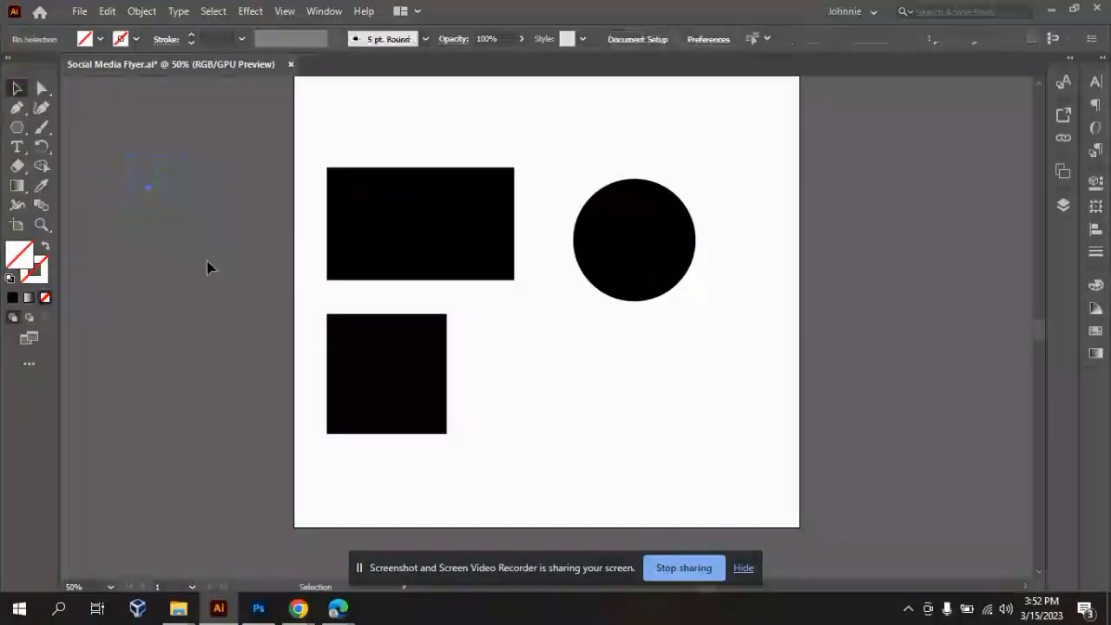
{"action": "left_click_drag", "start_coordinate": [119, 144], "coordinate": [209, 234]}
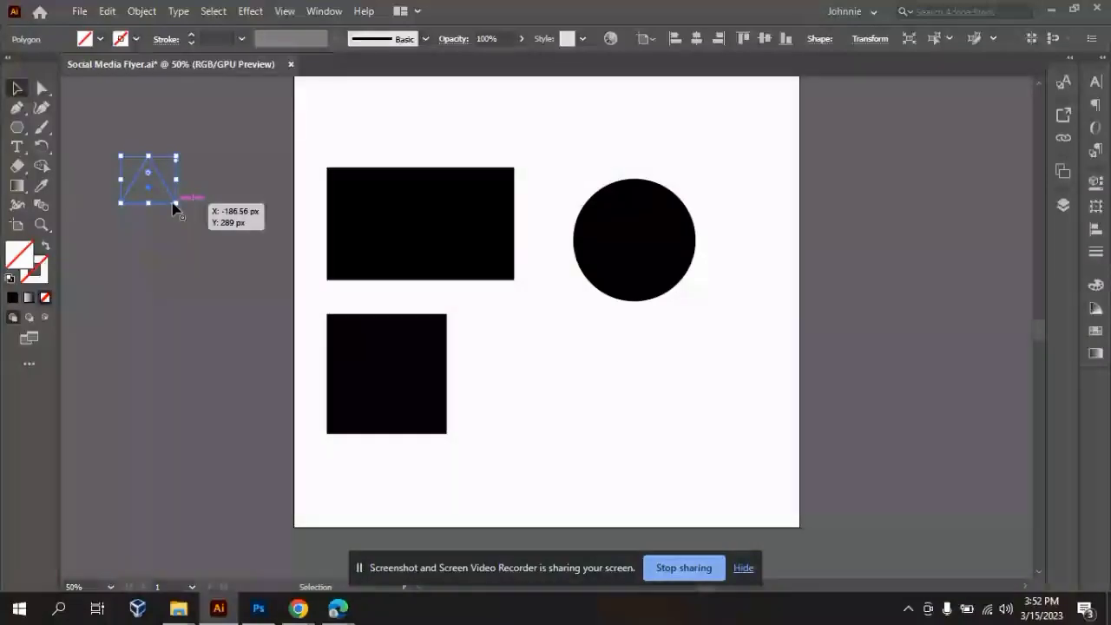
{"action": "left_click_drag", "start_coordinate": [175, 204], "coordinate": [219, 258]}
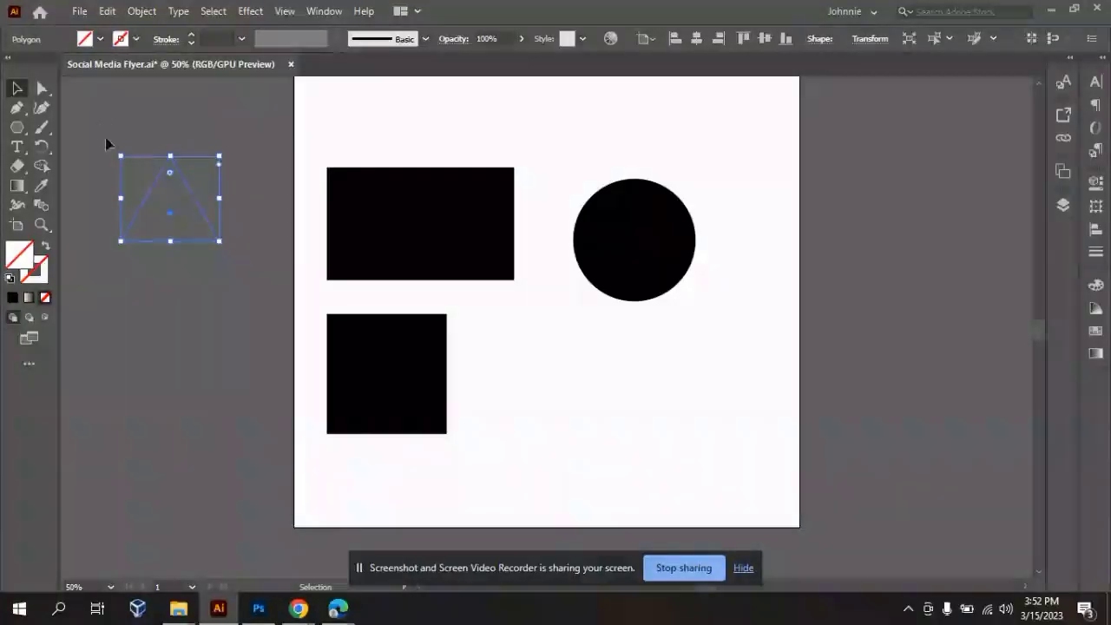
- Move the triangle from the empty canvas onto the artboard, directly below the circle
{"action": "left_click", "coordinate": [105, 137]}
{"action": "left_click", "coordinate": [206, 218]}
{"action": "left_click_drag", "start_coordinate": [169, 223], "coordinate": [632, 397]}
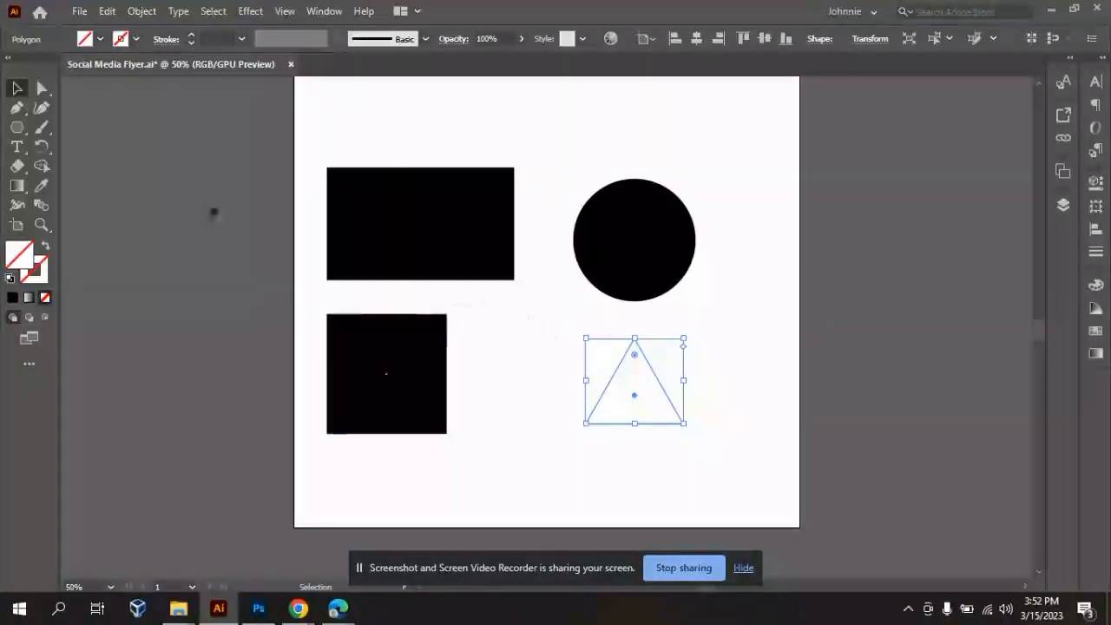
- Inspect the fills of the line above the rectangle, the square, the rectangle and the circle by selecting them in turn, and deselect
{"action": "key", "text": "Delete"}
{"action": "left_click", "coordinate": [515, 129]}
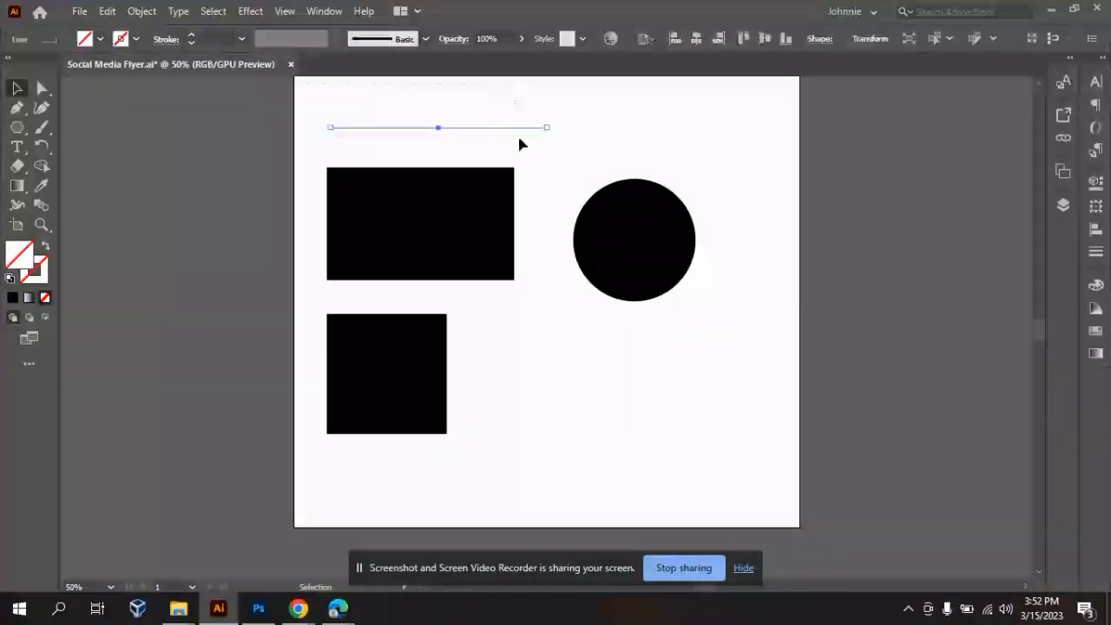
{"action": "key", "text": "Delete"}
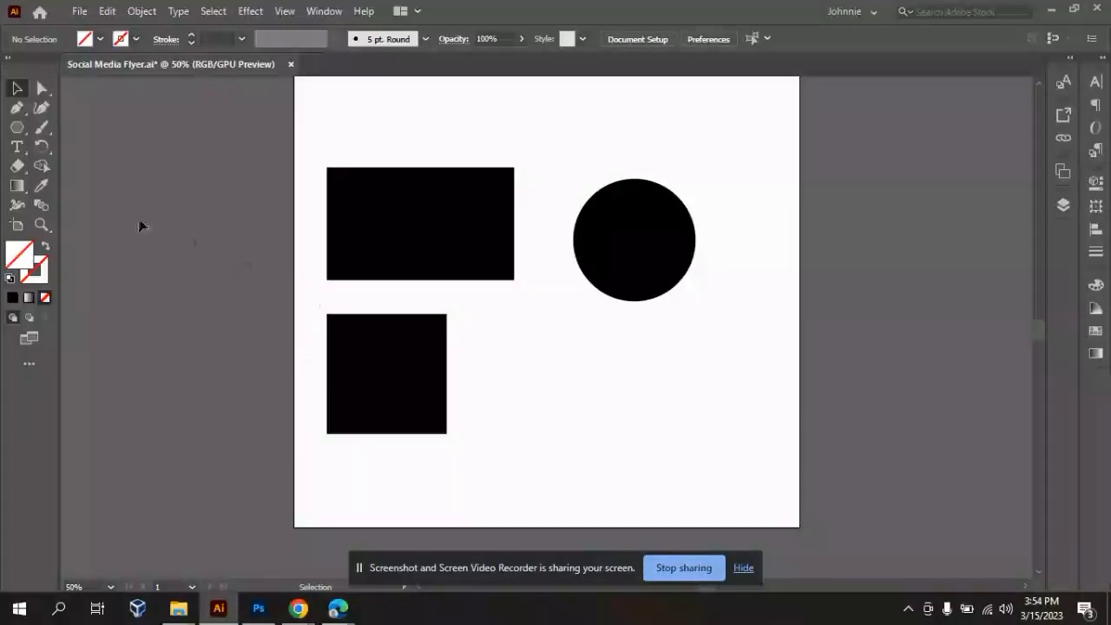
{"action": "left_click", "coordinate": [23, 259]}
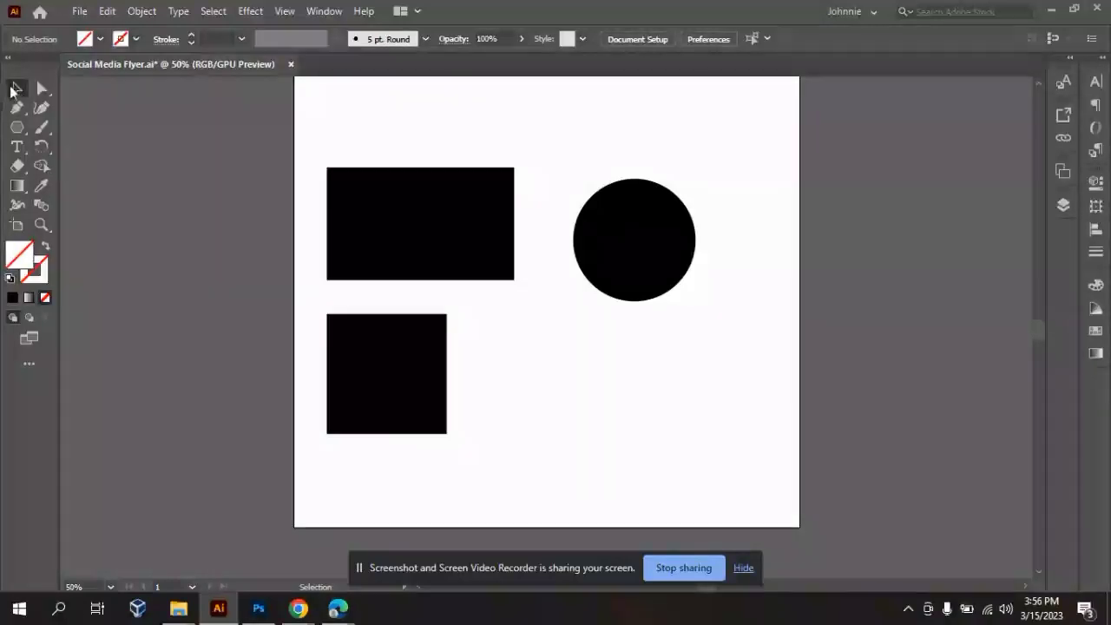
{"action": "left_click", "coordinate": [398, 419]}
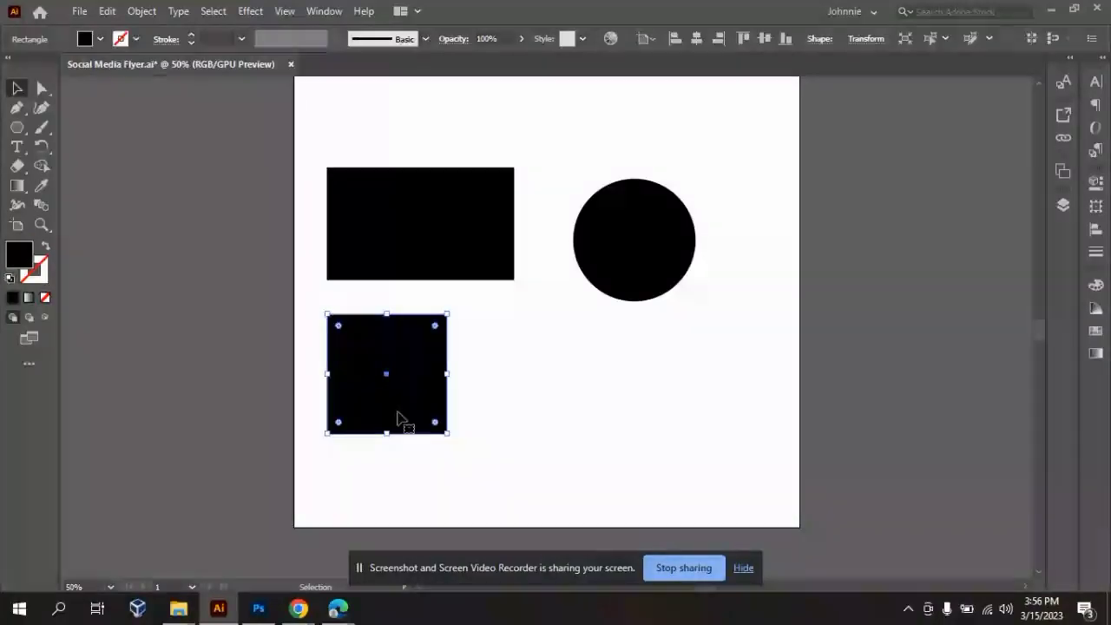
{"action": "left_click", "coordinate": [409, 269]}
{"action": "left_click", "coordinate": [630, 251]}
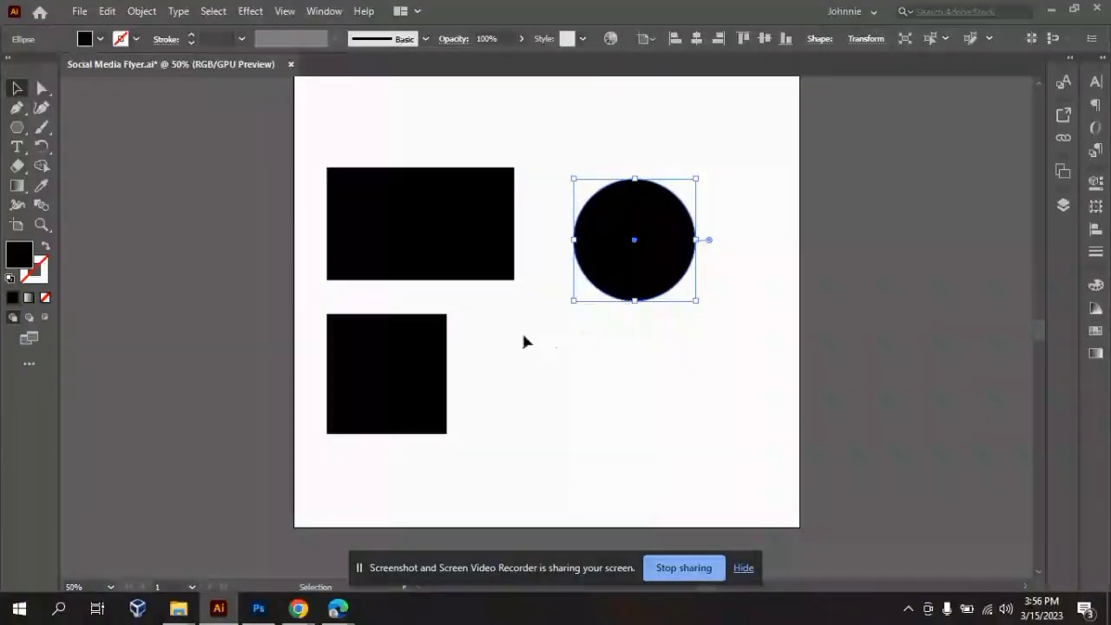
{"action": "left_click", "coordinate": [636, 400]}
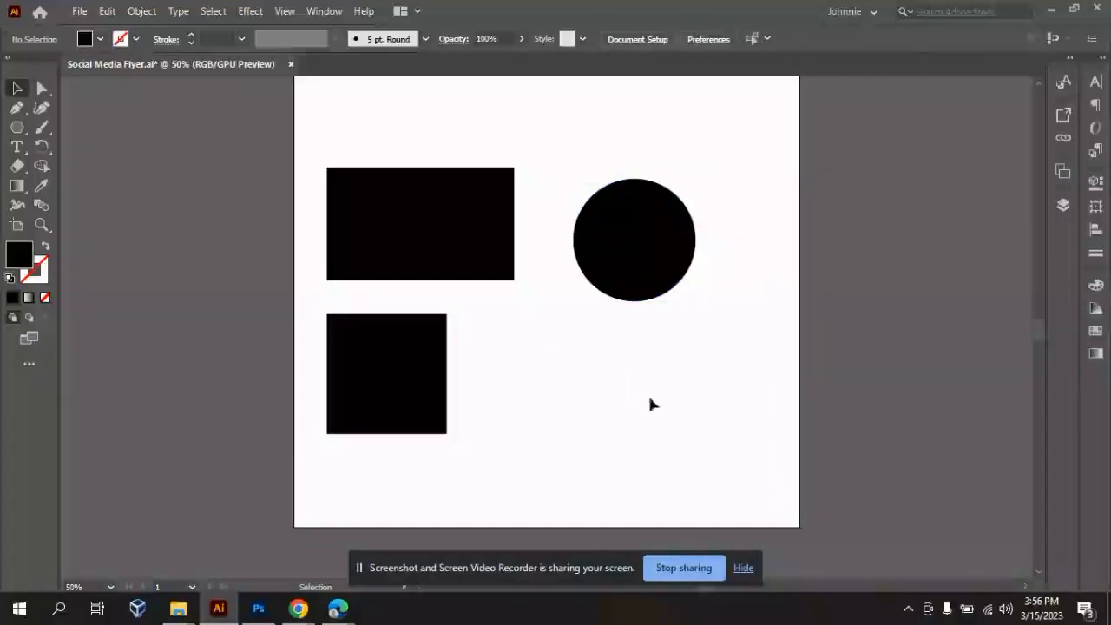
- Select the unfilled triangle below the circle and set its fill colour to black, 000000
{"action": "key", "text": "ctrl+z"}
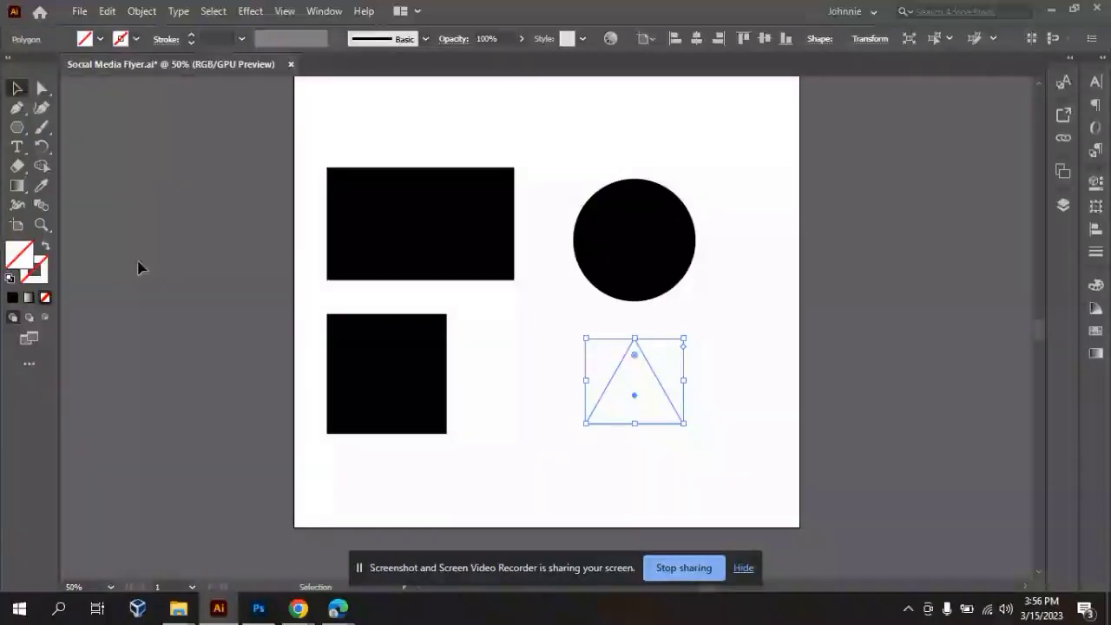
{"action": "double_click", "coordinate": [21, 260]}
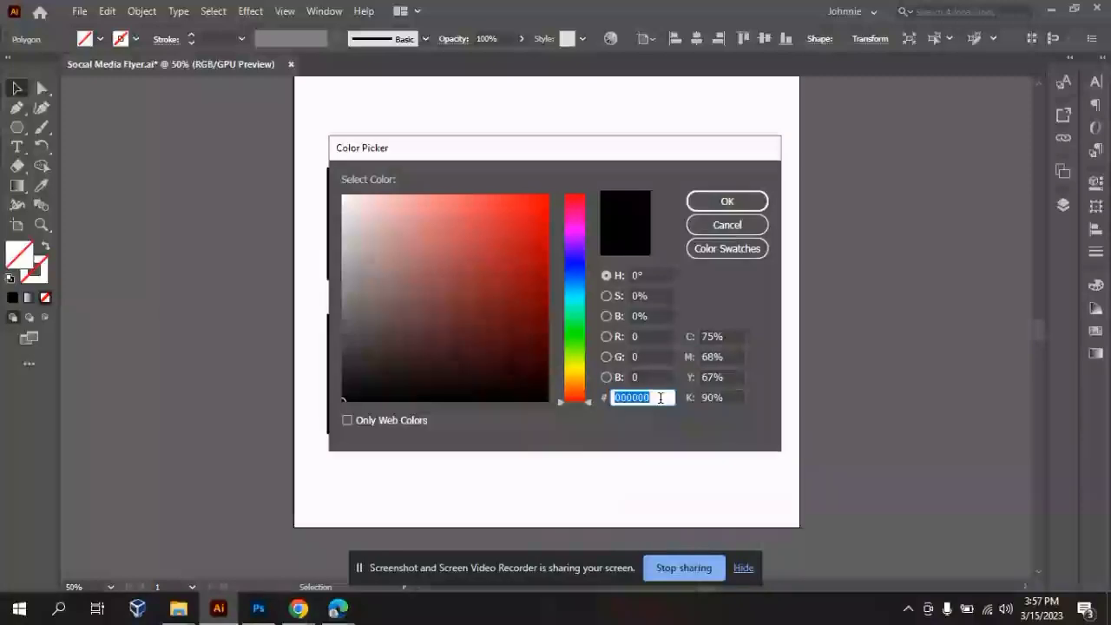
{"action": "left_click", "coordinate": [718, 202]}
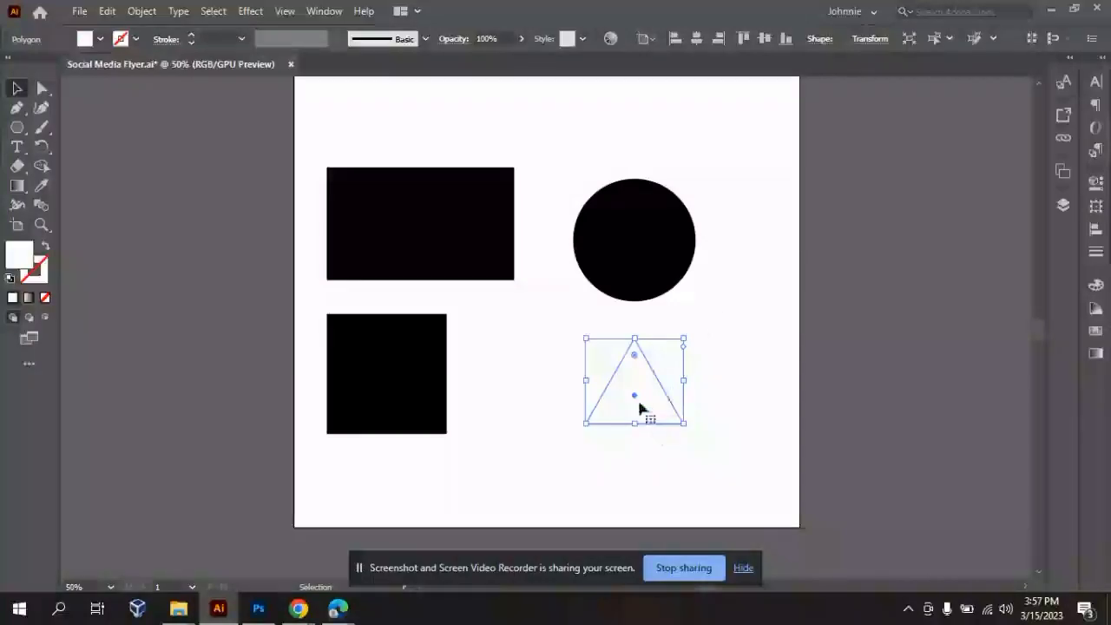
{"action": "double_click", "coordinate": [20, 255]}
{"action": "left_click_drag", "start_coordinate": [352, 392], "coordinate": [300, 439]}
{"action": "mouse_move", "coordinate": [345, 401]}
{"action": "left_mouse_down"}
{"action": "mouse_move", "coordinate": [387, 401]}
{"action": "mouse_move", "coordinate": [337, 427]}
{"action": "left_mouse_up"}
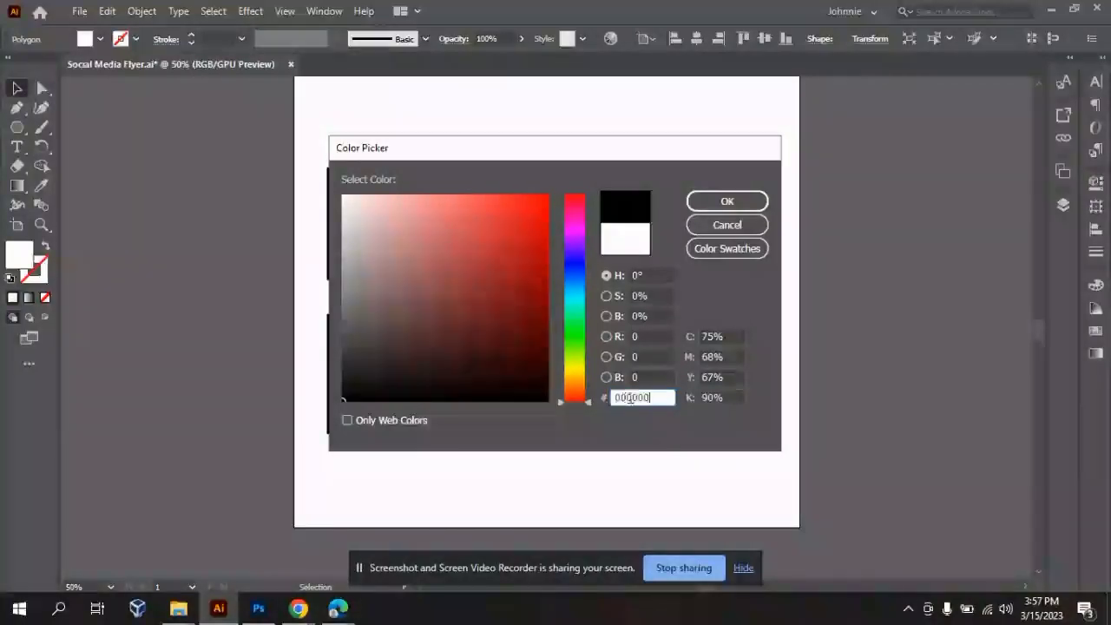
{"action": "left_click", "coordinate": [699, 204]}
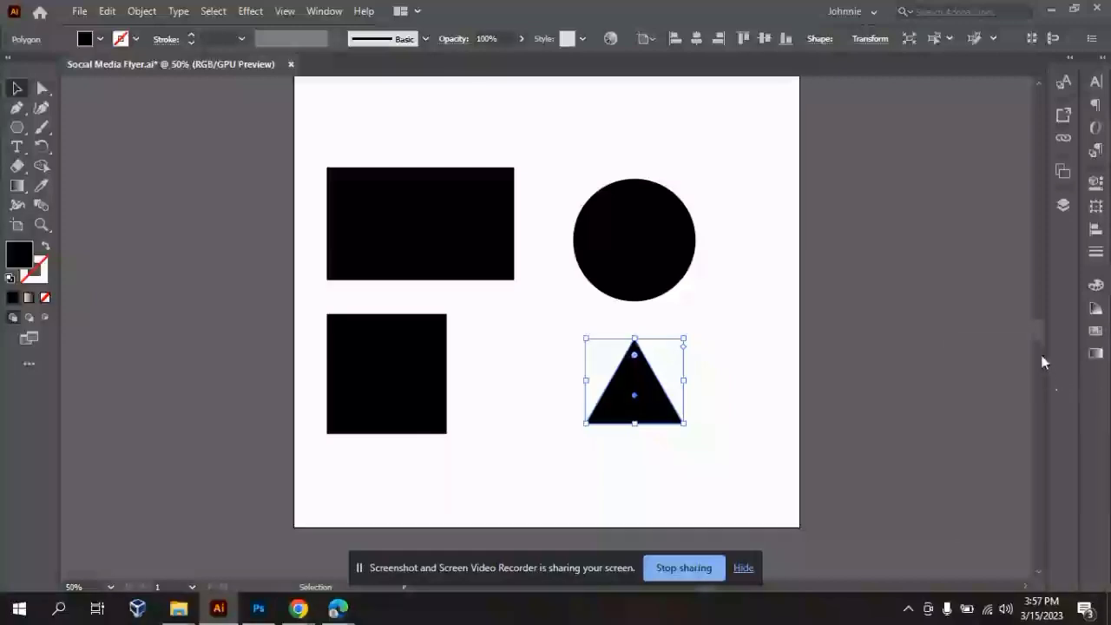
- Select the line above the rectangle, set its fill colour to black, 000000, and deselect it
{"action": "mouse_move", "coordinate": [1039, 339]}
{"action": "left_mouse_down"}
{"action": "mouse_move", "coordinate": [1035, 319]}
{"action": "mouse_move", "coordinate": [1039, 336]}
{"action": "left_mouse_up"}
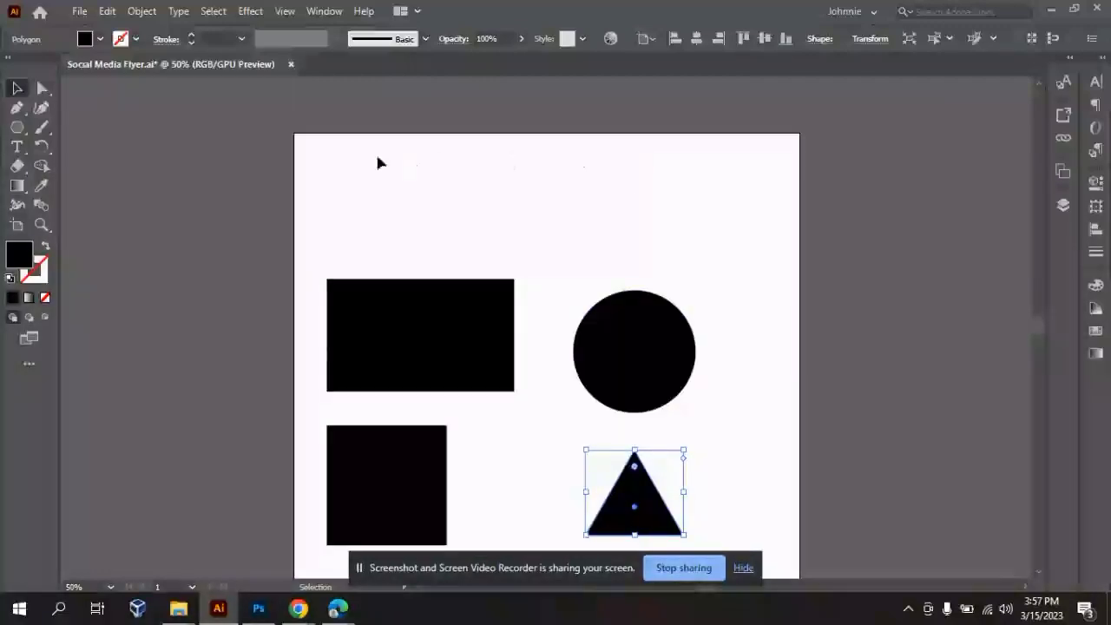
{"action": "left_click", "coordinate": [530, 240]}
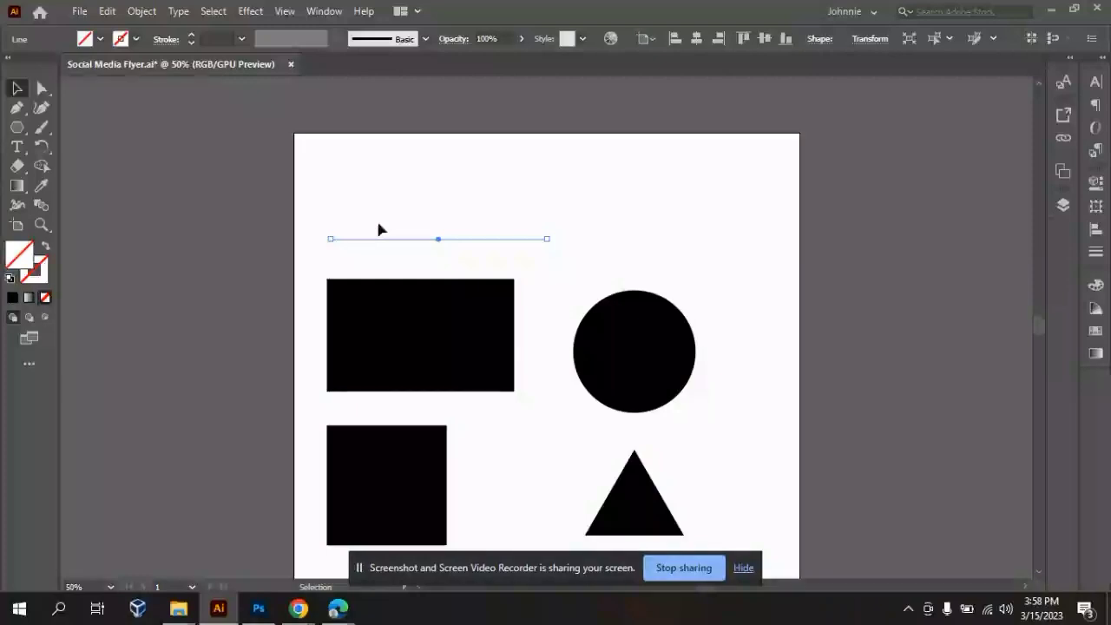
{"action": "double_click", "coordinate": [24, 262]}
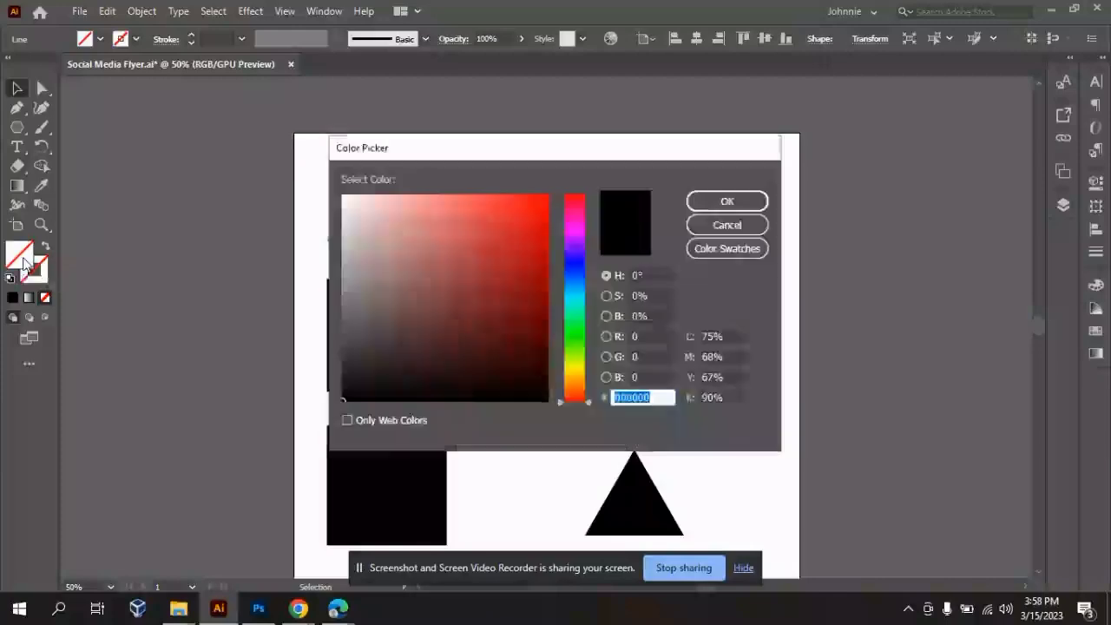
{"action": "left_click_drag", "start_coordinate": [345, 391], "coordinate": [324, 432]}
{"action": "left_click", "coordinate": [727, 201]}
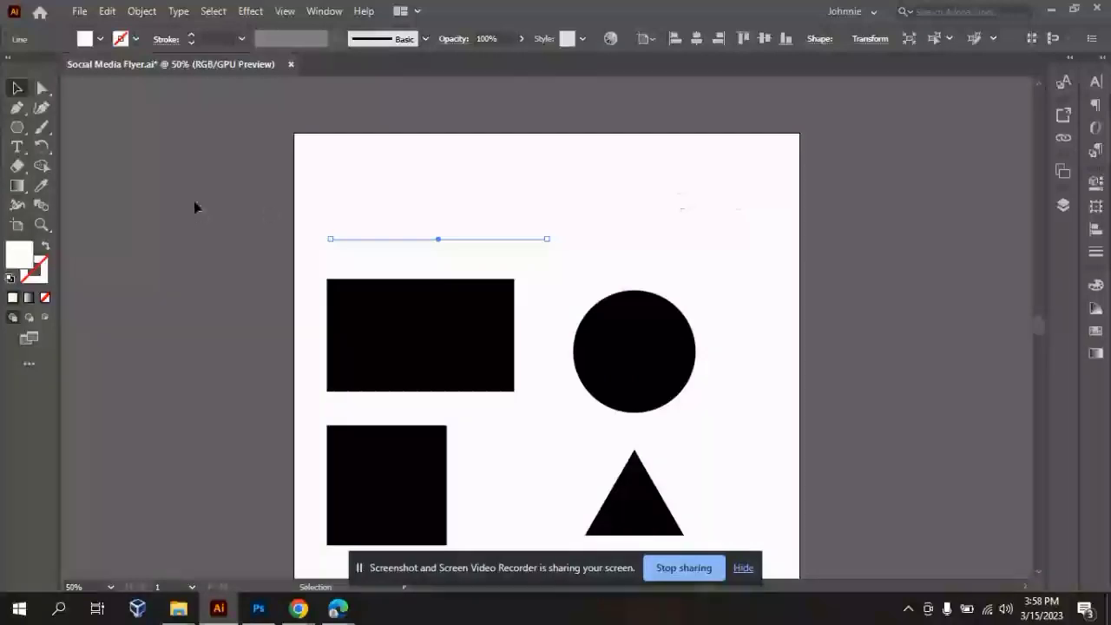
{"action": "double_click", "coordinate": [26, 257]}
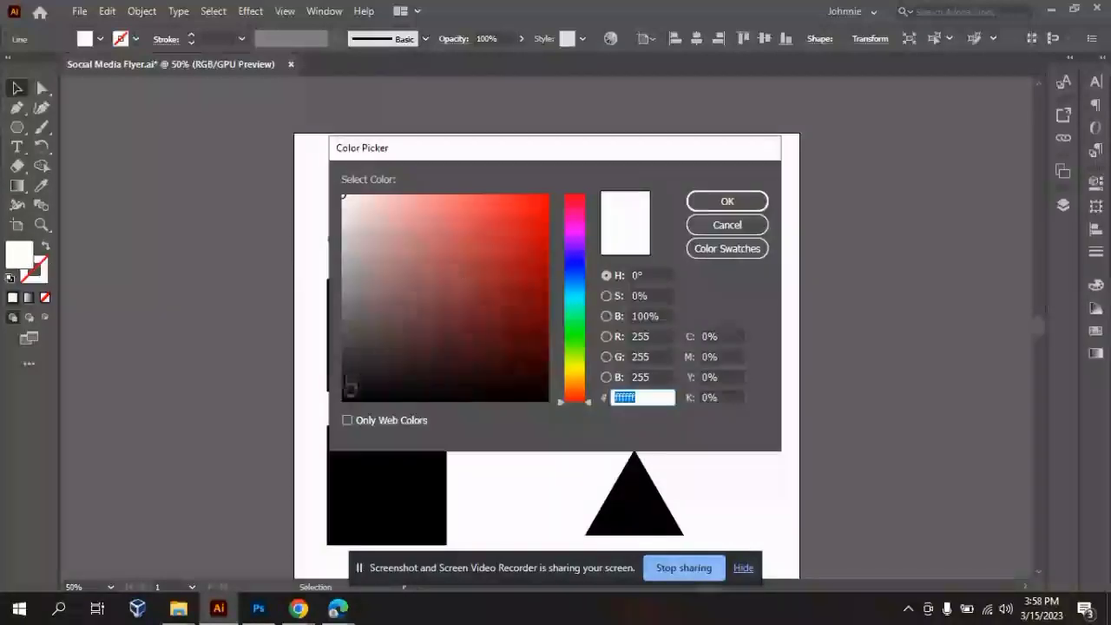
{"action": "left_click", "coordinate": [545, 398]}
{"action": "left_click_drag", "start_coordinate": [541, 399], "coordinate": [563, 422]}
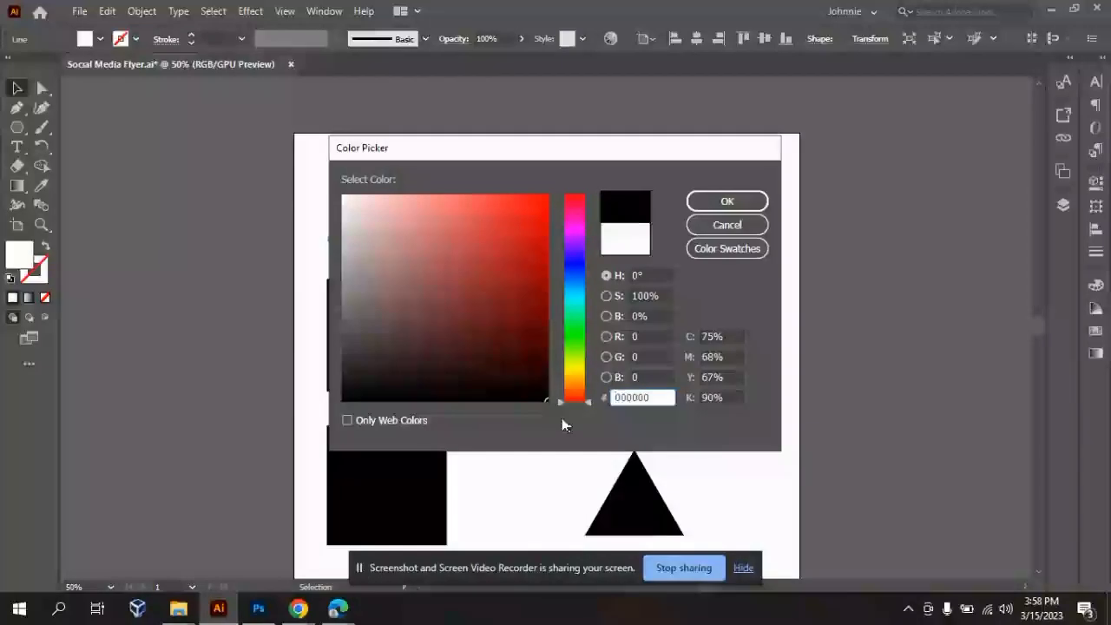
{"action": "left_click", "coordinate": [727, 203]}
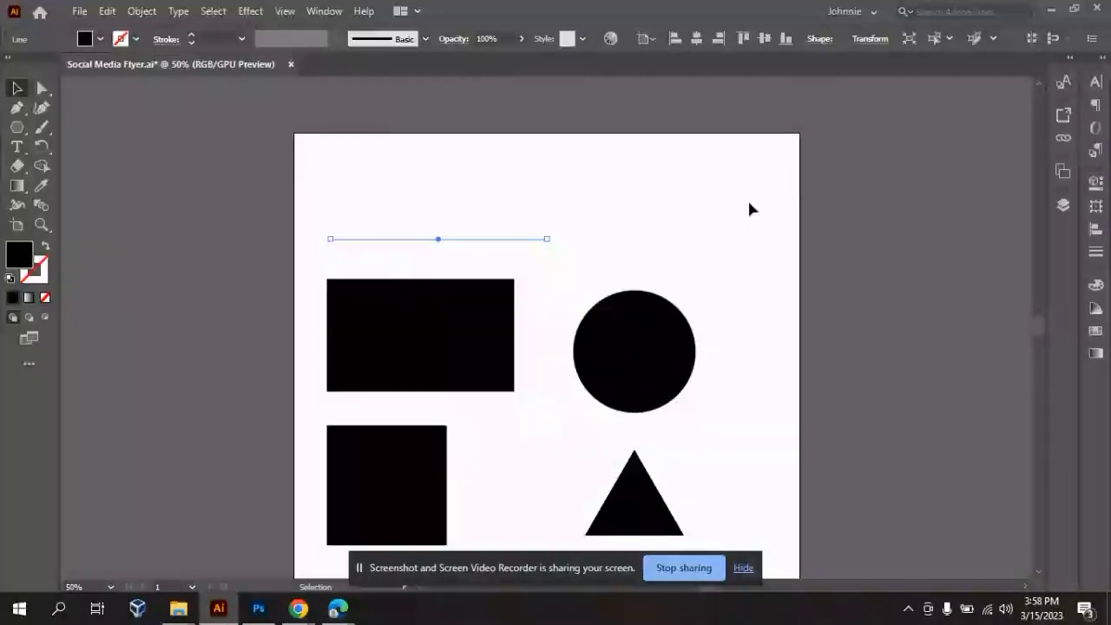
{"action": "left_click", "coordinate": [165, 332]}
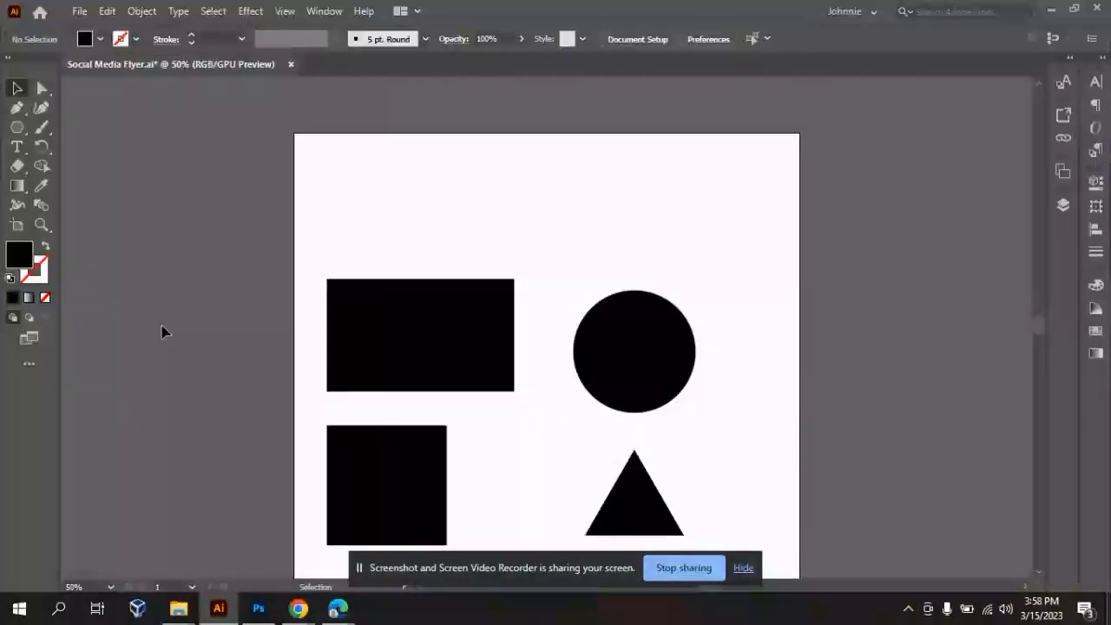
- Examine how the thin line above the rectangle displays at different zoom levels, ending with the whole artboard in view at 33.33%
{"action": "key", "text": "ctrl+plus"}
{"action": "key", "text": "ctrl+plus"}
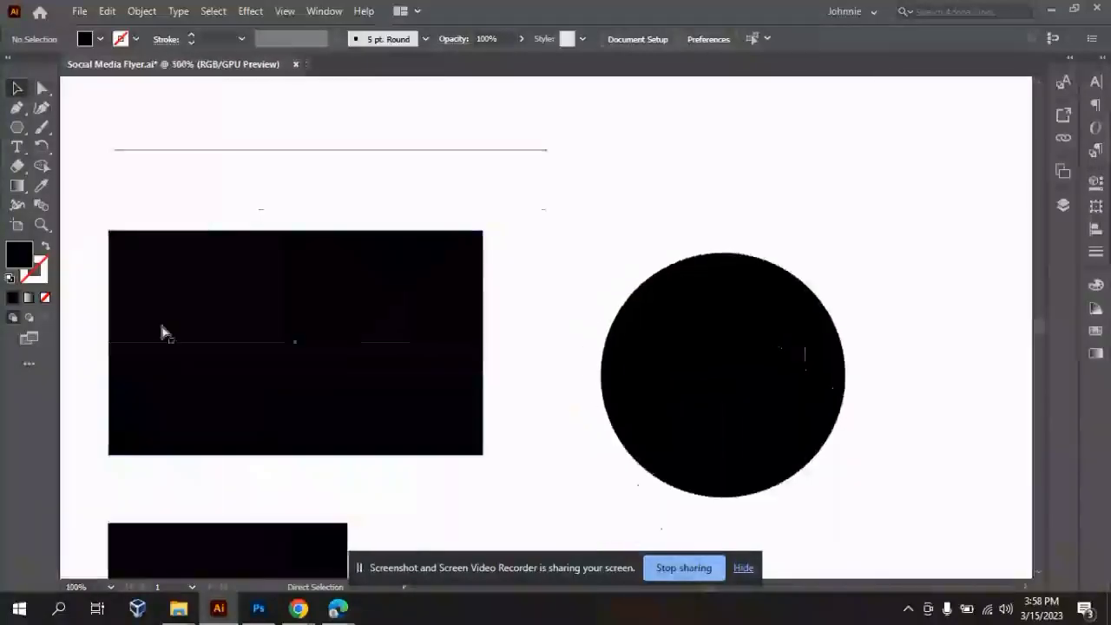
{"action": "key", "text": "ctrl+minus"}
{"action": "key", "text": "ctrl+minus"}
{"action": "key", "text": "ctrl+minus"}
{"action": "key", "text": "ctrl+plus"}
{"action": "key", "text": "ctrl+plus"}
{"action": "key", "text": "ctrl+plus"}
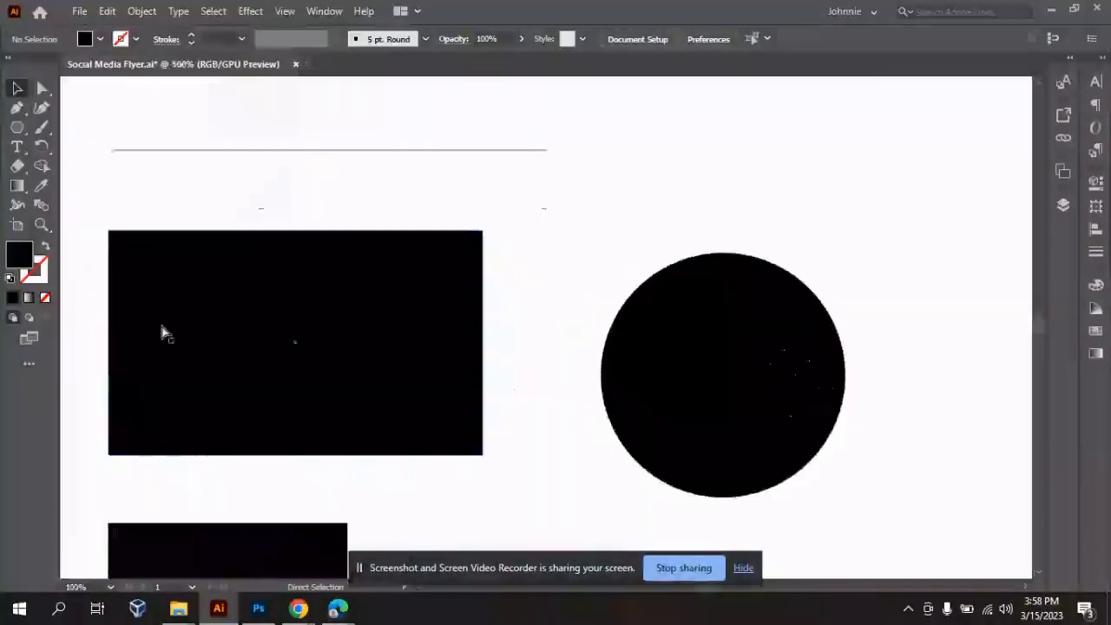
{"action": "key", "text": "ctrl+plus"}
{"action": "key", "text": "ctrl+minus"}
{"action": "key", "text": "ctrl+minus"}
{"action": "key", "text": "ctrl+plus"}
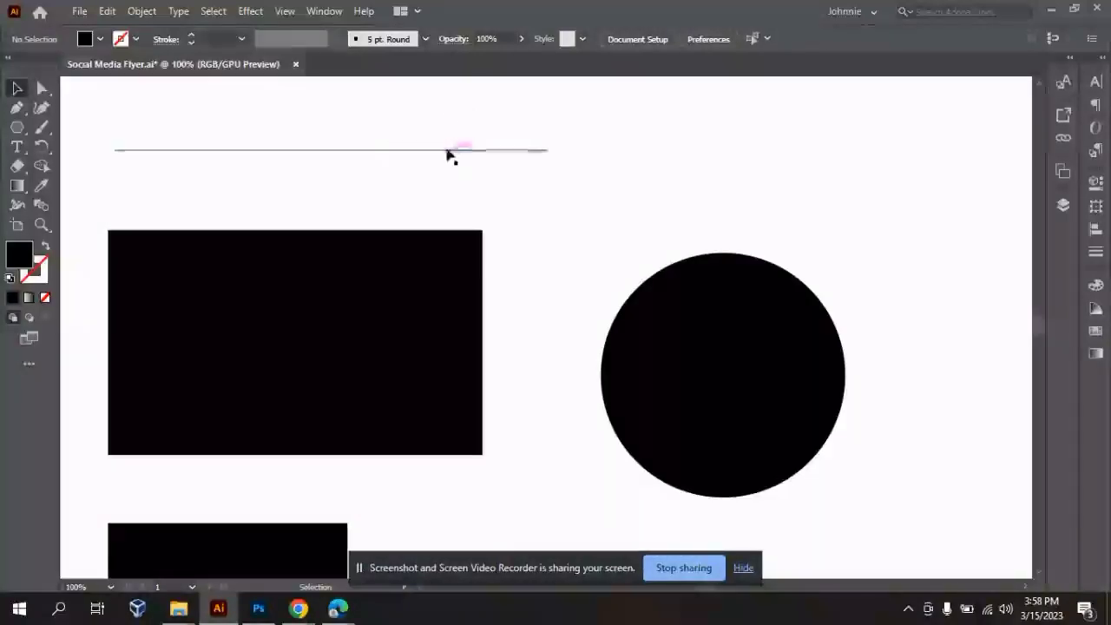
{"action": "key", "text": "ctrl+minus"}
{"action": "key", "text": "ctrl+minus"}
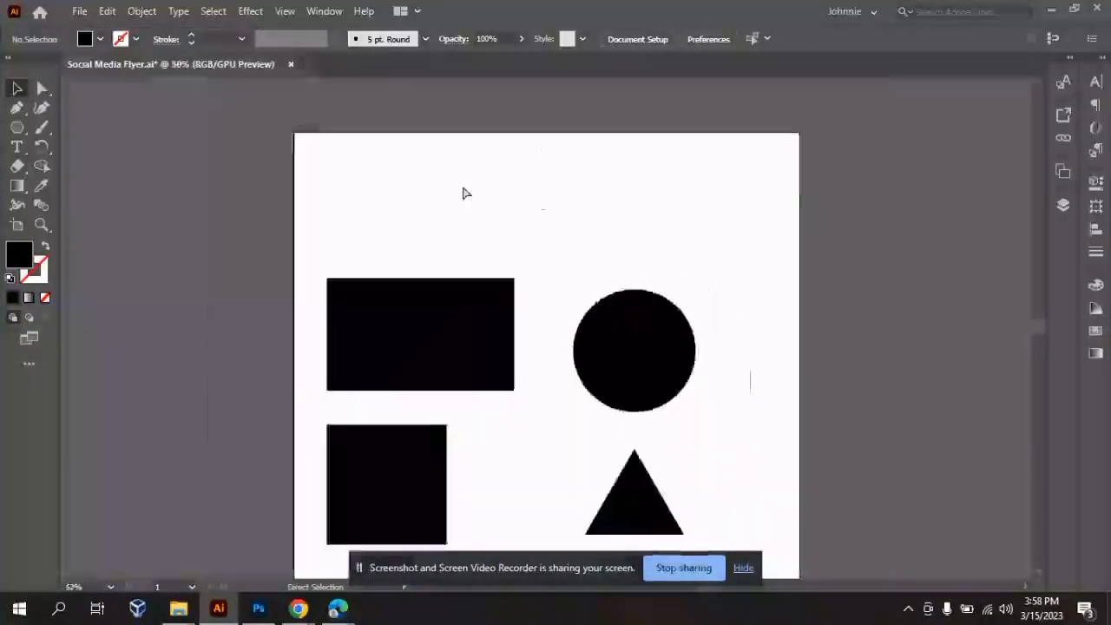
{"action": "key", "text": "ctrl+minus"}
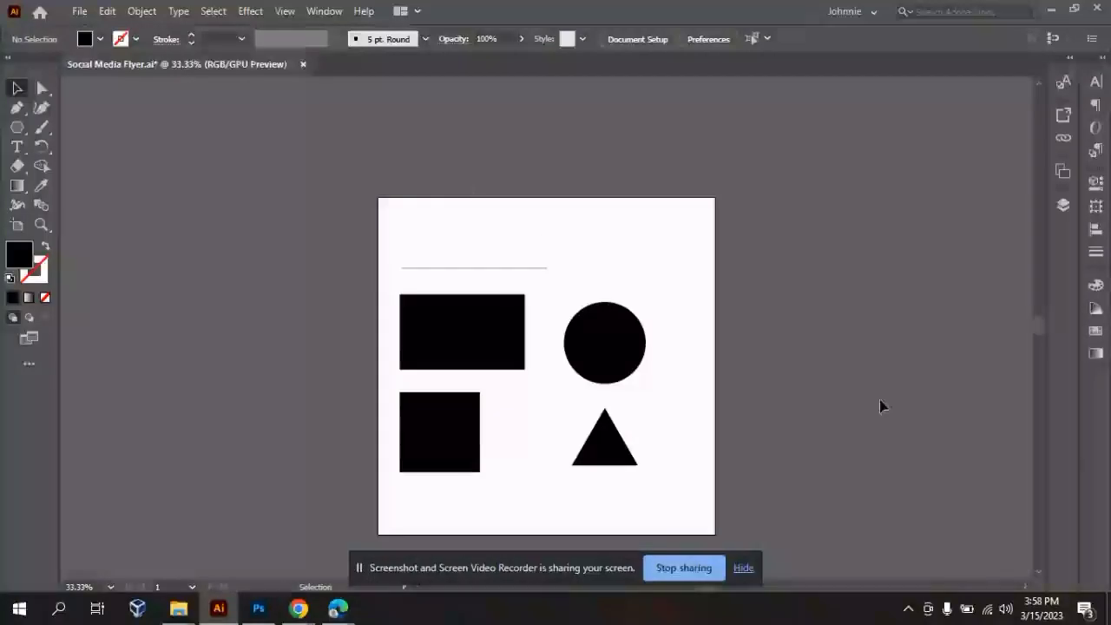
{"action": "left_click_drag", "start_coordinate": [1041, 330], "coordinate": [1041, 333]}
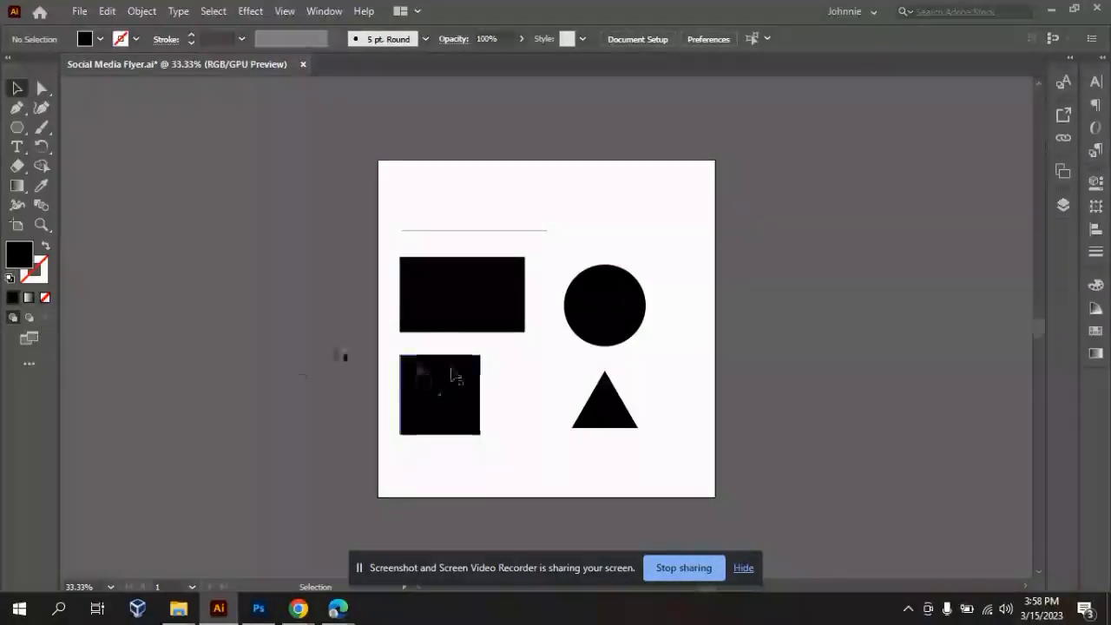
- Select the rectangle, look through the swatches available for its fill, and deselect it without choosing a colour
{"action": "left_click", "coordinate": [466, 325]}
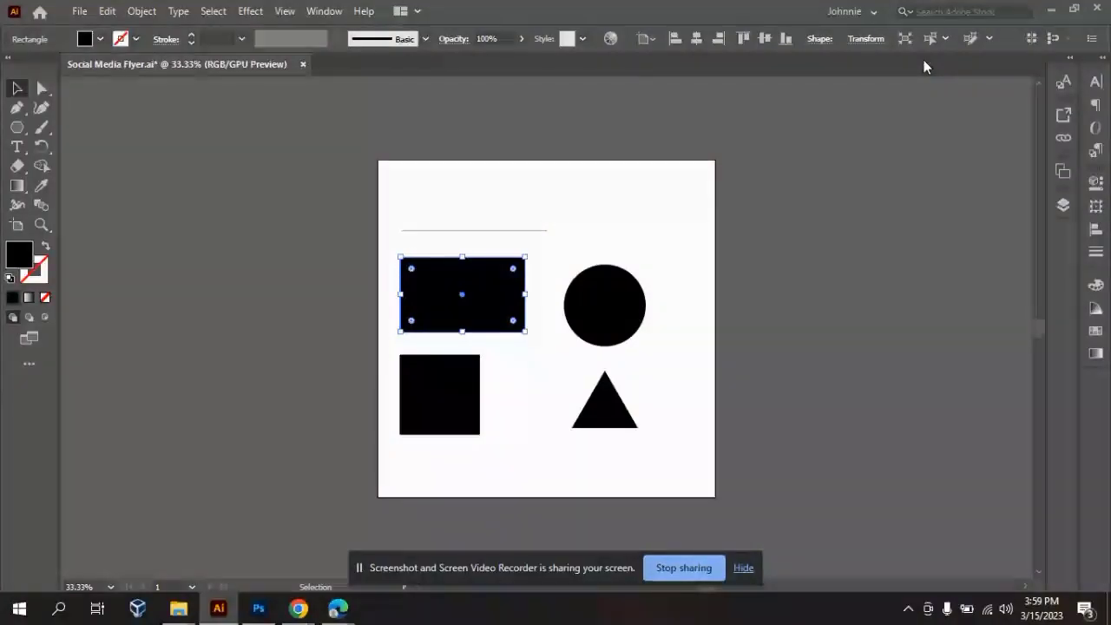
{"action": "left_click", "coordinate": [86, 46]}
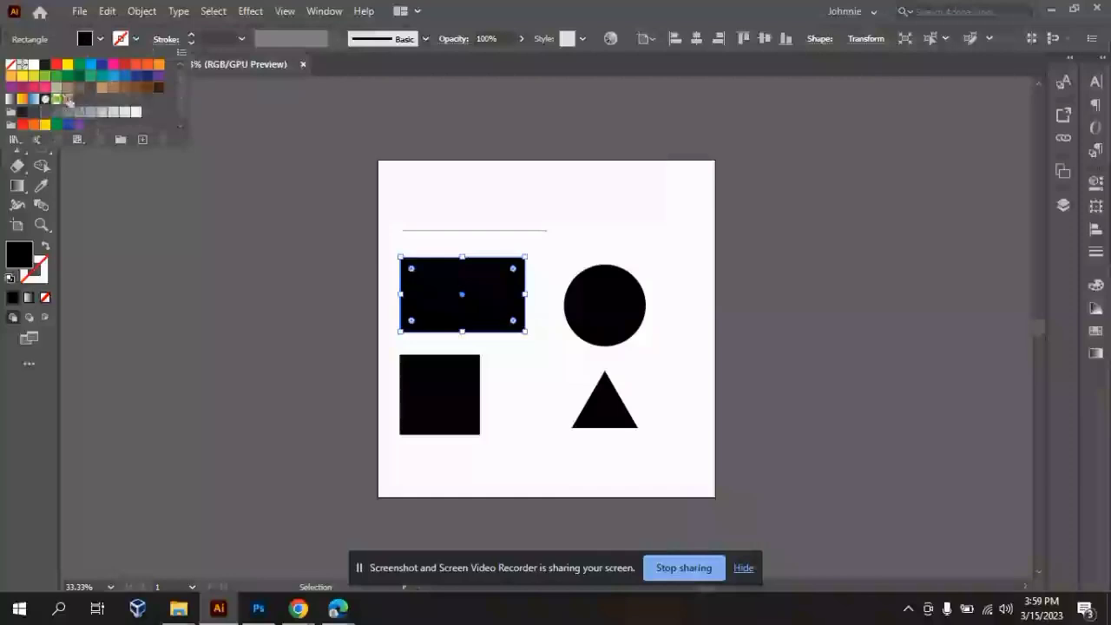
{"action": "left_click", "coordinate": [302, 191]}
{"action": "left_click", "coordinate": [302, 214]}
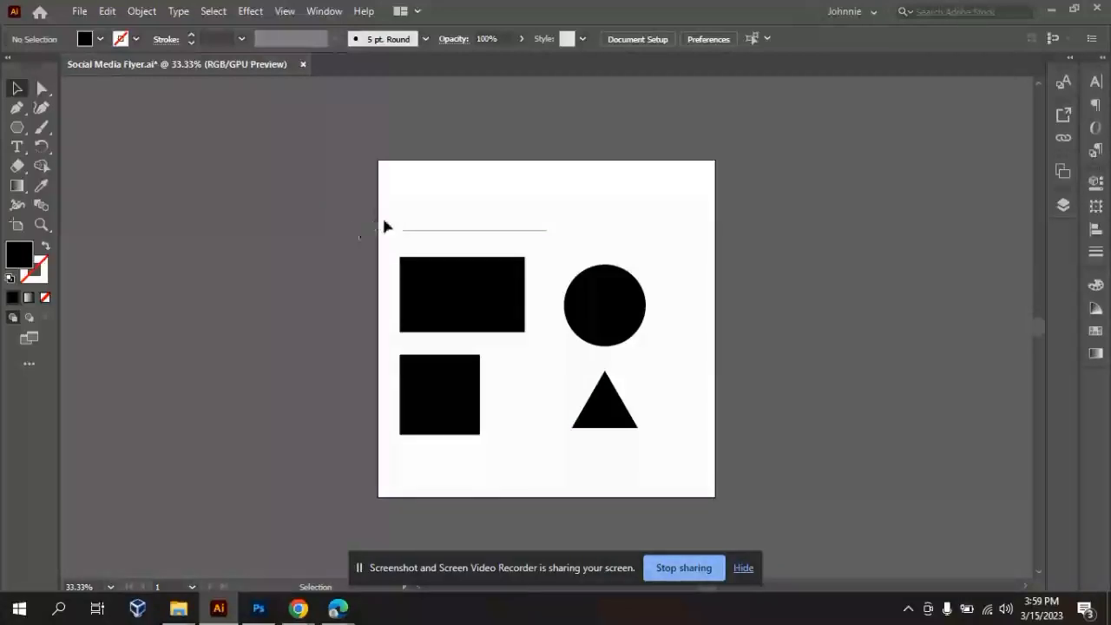
- Select the line and all four shapes together, move them onto the empty canvas left of the artboard, and deselect them
{"action": "left_click_drag", "start_coordinate": [381, 219], "coordinate": [691, 446]}
{"action": "left_click_drag", "start_coordinate": [519, 415], "coordinate": [305, 407]}
{"action": "left_click", "coordinate": [722, 368]}
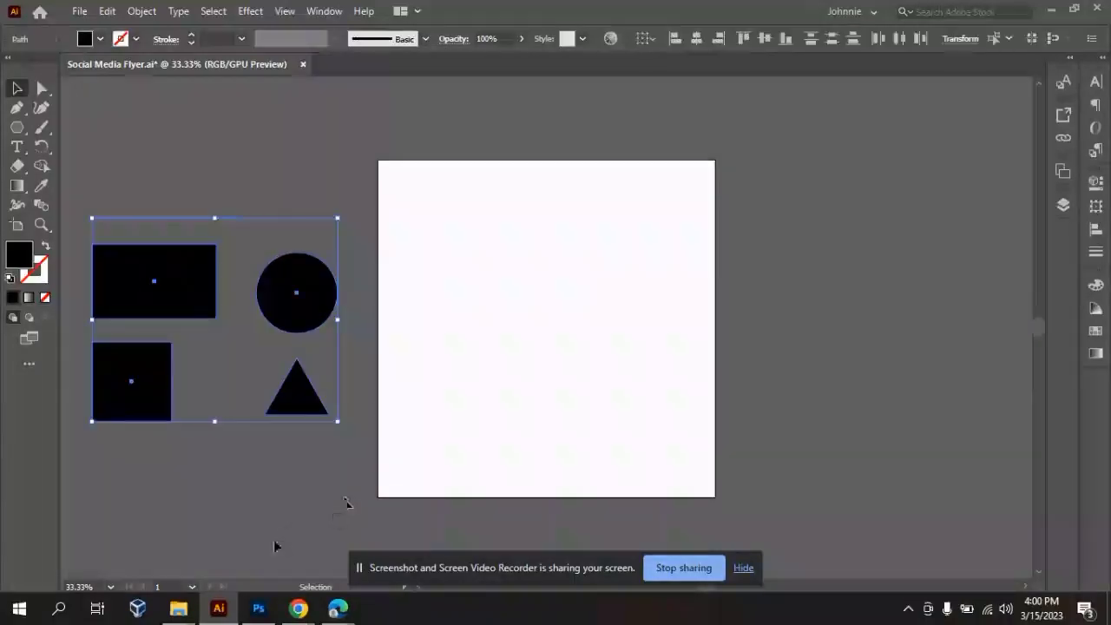
{"action": "left_click", "coordinate": [298, 508]}
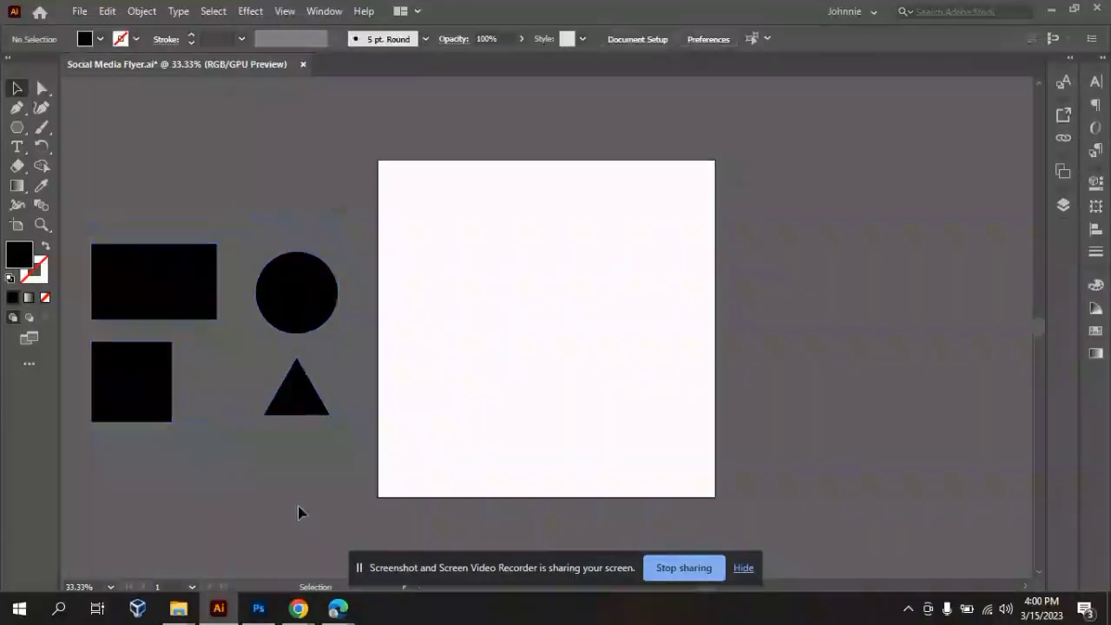
- Draw a wide black rectangle on the left half of the cleared artboard with the Rectangle tool, and return to the Selection tool
{"action": "left_click", "coordinate": [24, 131]}
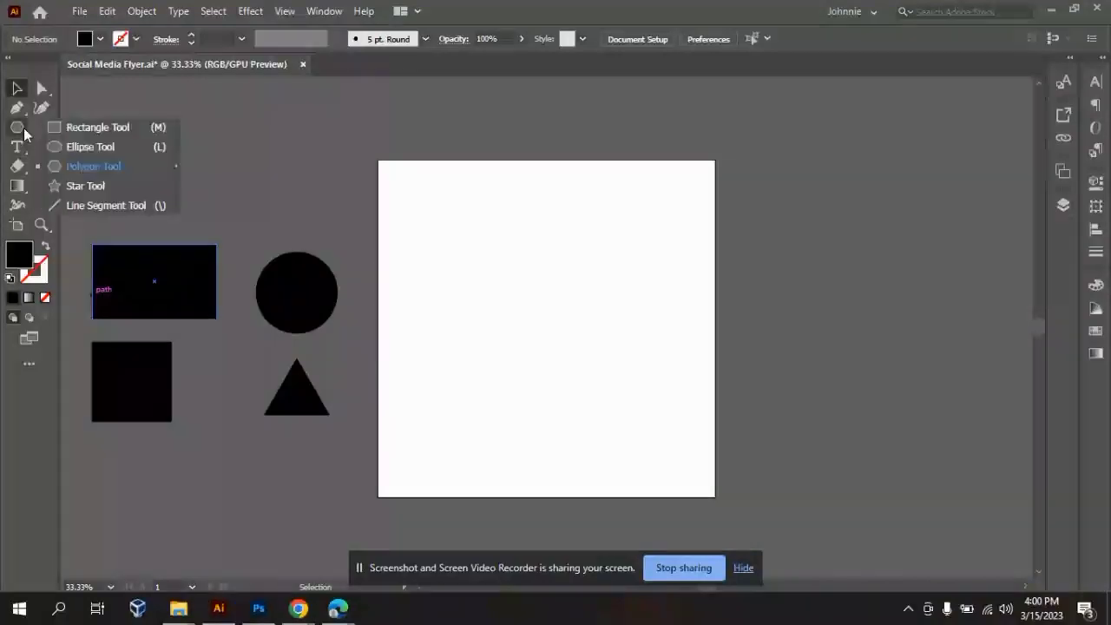
{"action": "left_click", "coordinate": [70, 127]}
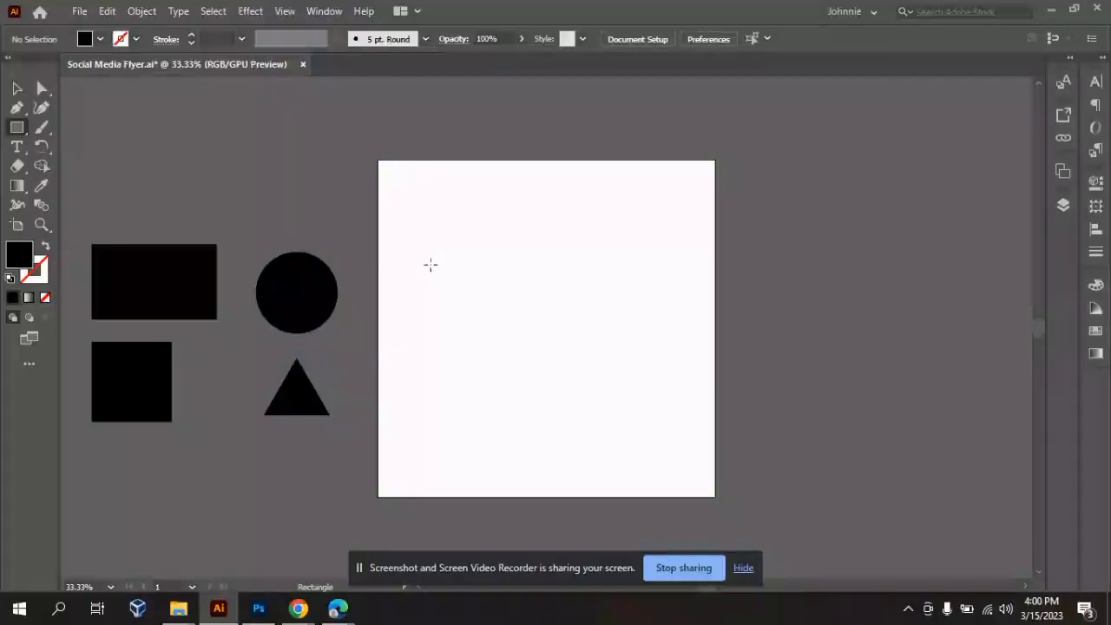
{"action": "left_click_drag", "start_coordinate": [409, 255], "coordinate": [546, 328]}
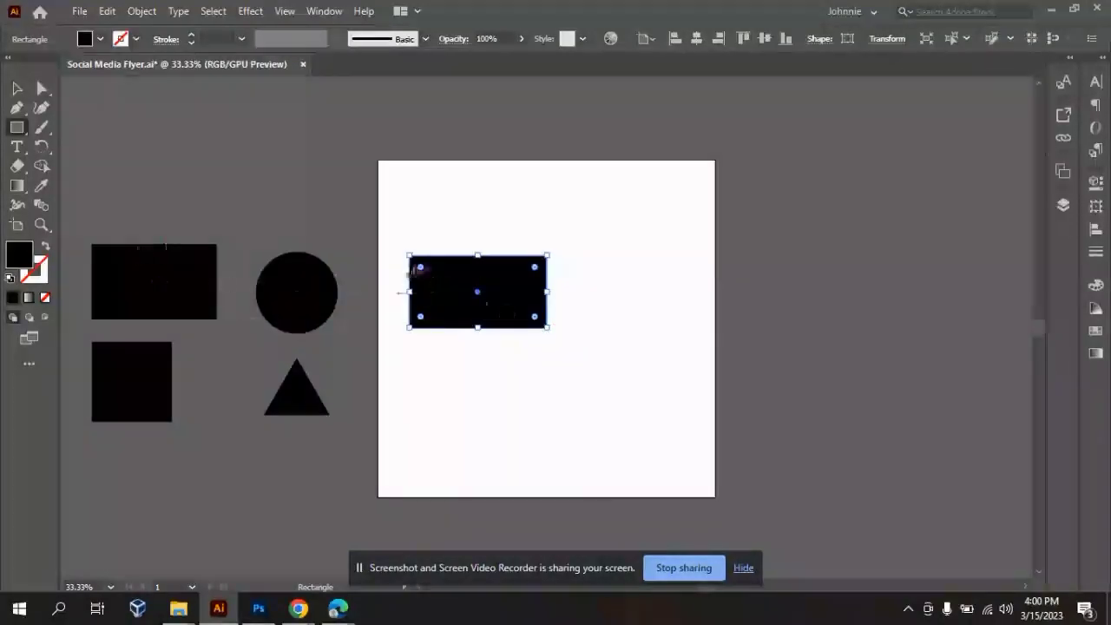
{"action": "left_click", "coordinate": [17, 87]}
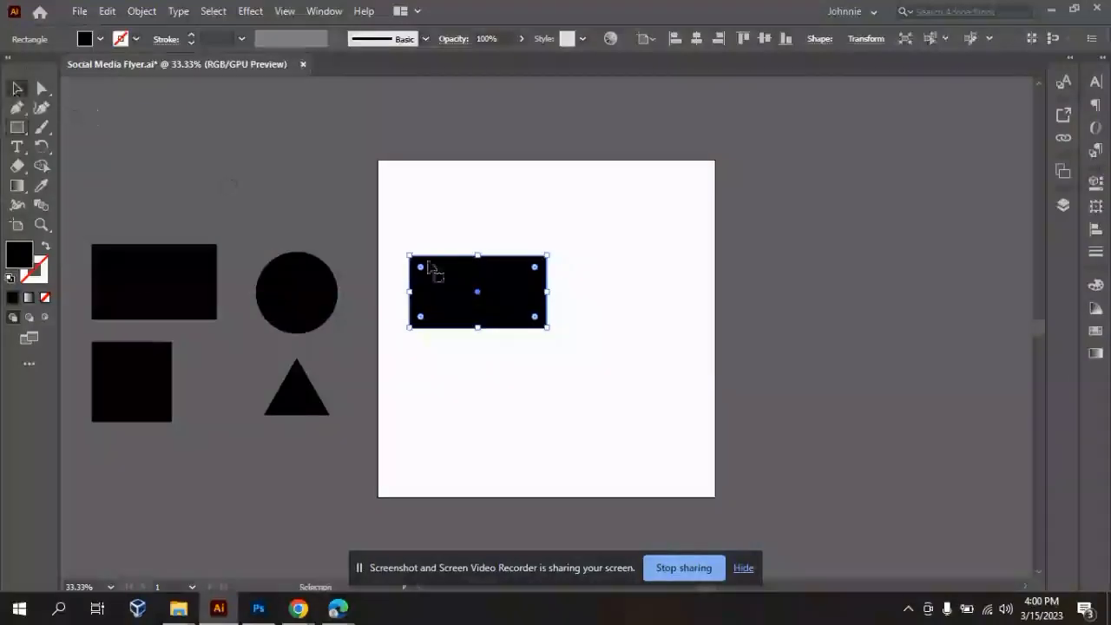
- Deselect the rectangle, draw a black circle beside it on the artboard with the Ellipse tool, and return to the Selection tool
{"action": "left_click", "coordinate": [585, 345]}
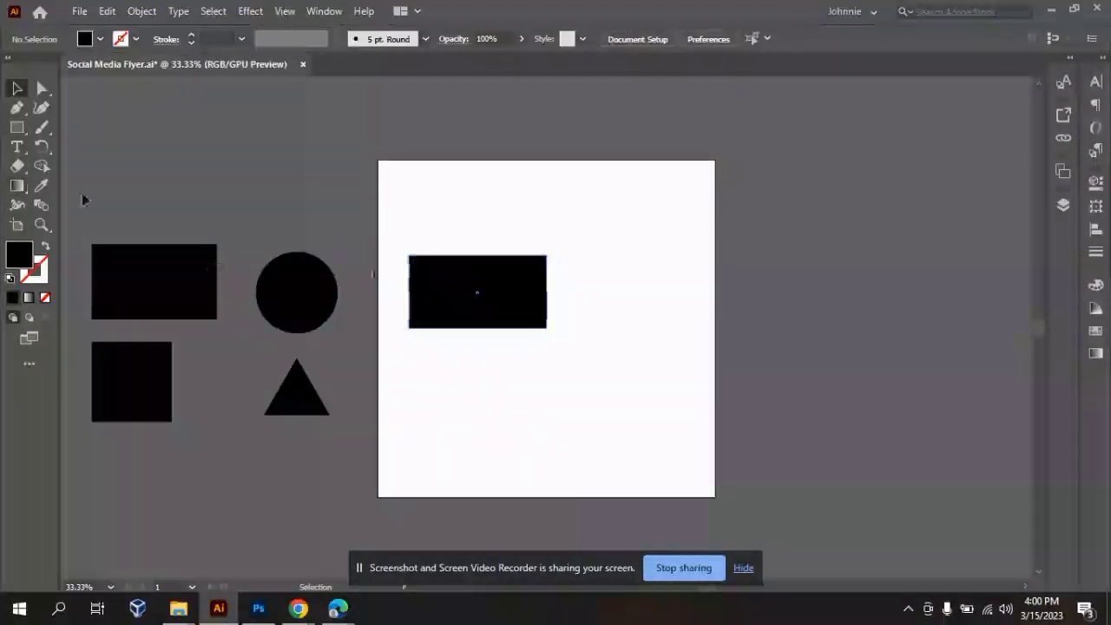
{"action": "left_click_drag", "start_coordinate": [17, 126], "coordinate": [53, 148]}
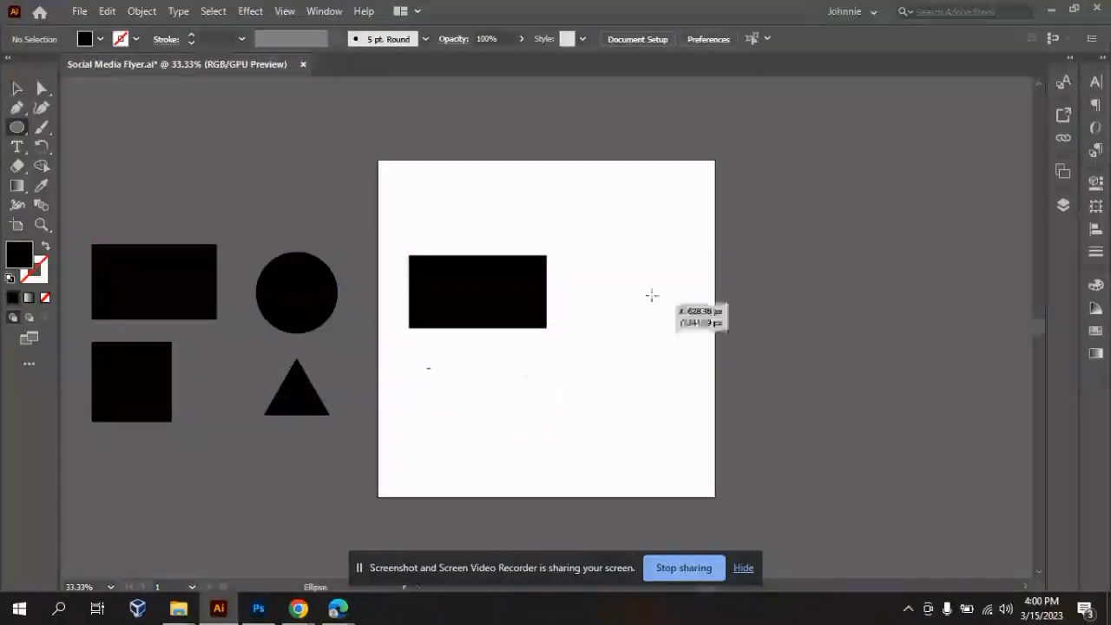
{"action": "left_click_drag", "start_coordinate": [593, 243], "coordinate": [670, 343]}
{"action": "left_click", "coordinate": [16, 88]}
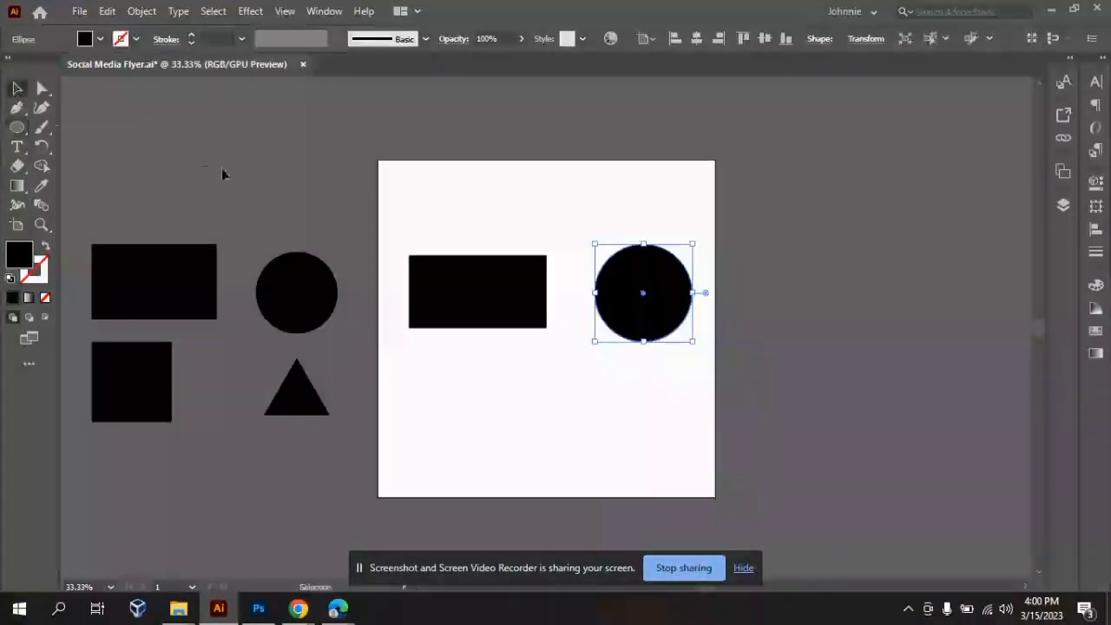
- Draw a black square below the wide rectangle on the artboard with the Rectangle tool, and return to the Selection tool
{"action": "left_click", "coordinate": [17, 129]}
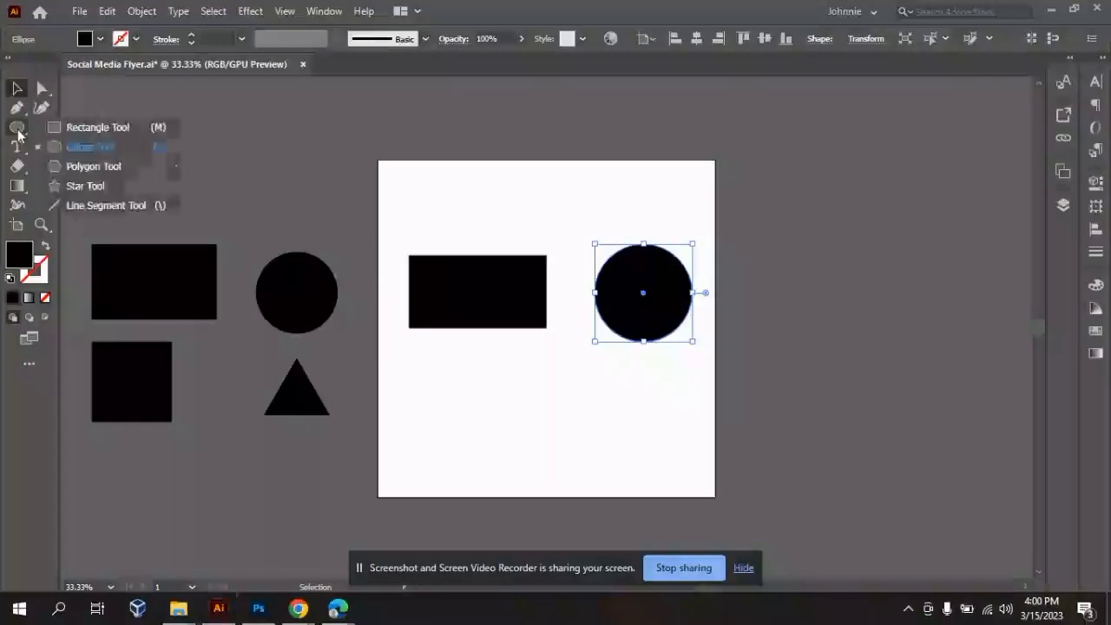
{"action": "left_click", "coordinate": [70, 127]}
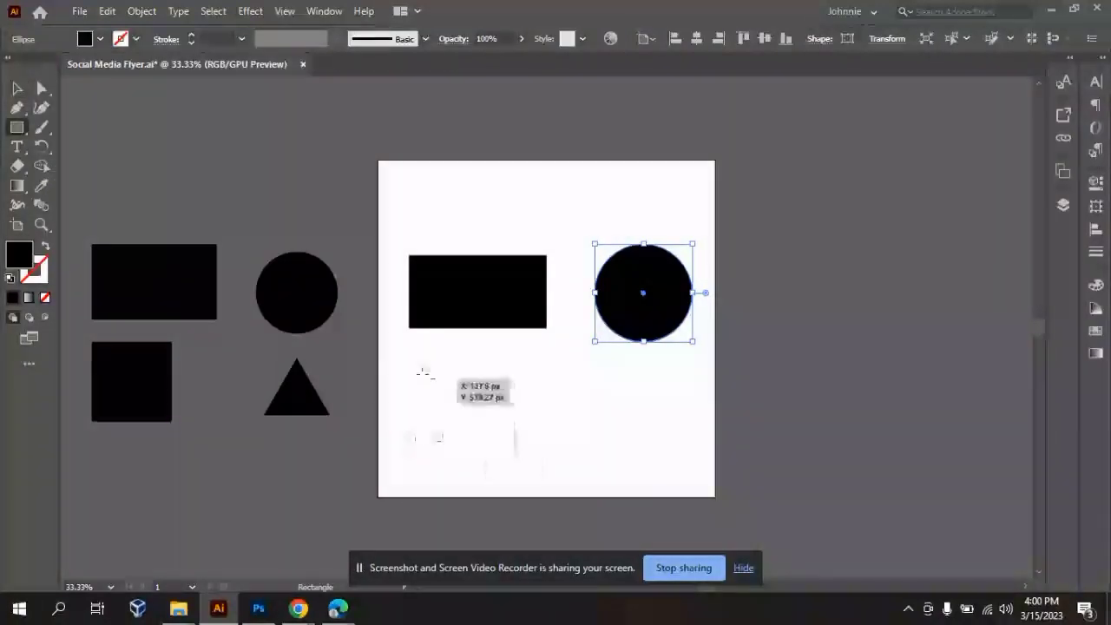
{"action": "left_click_drag", "start_coordinate": [419, 358], "coordinate": [478, 451]}
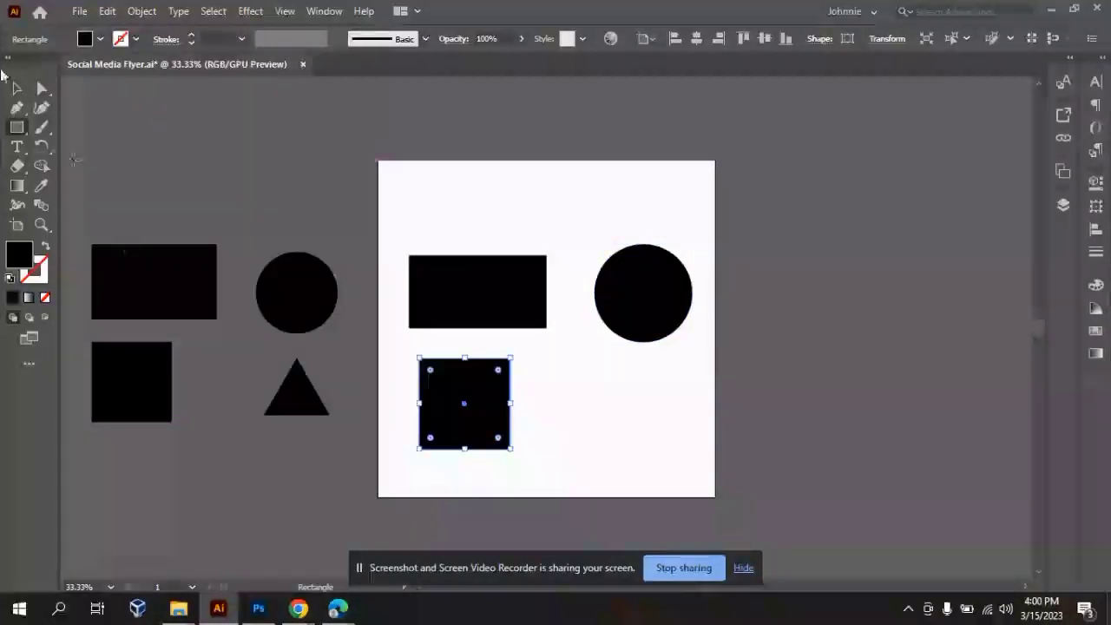
{"action": "left_click", "coordinate": [17, 87]}
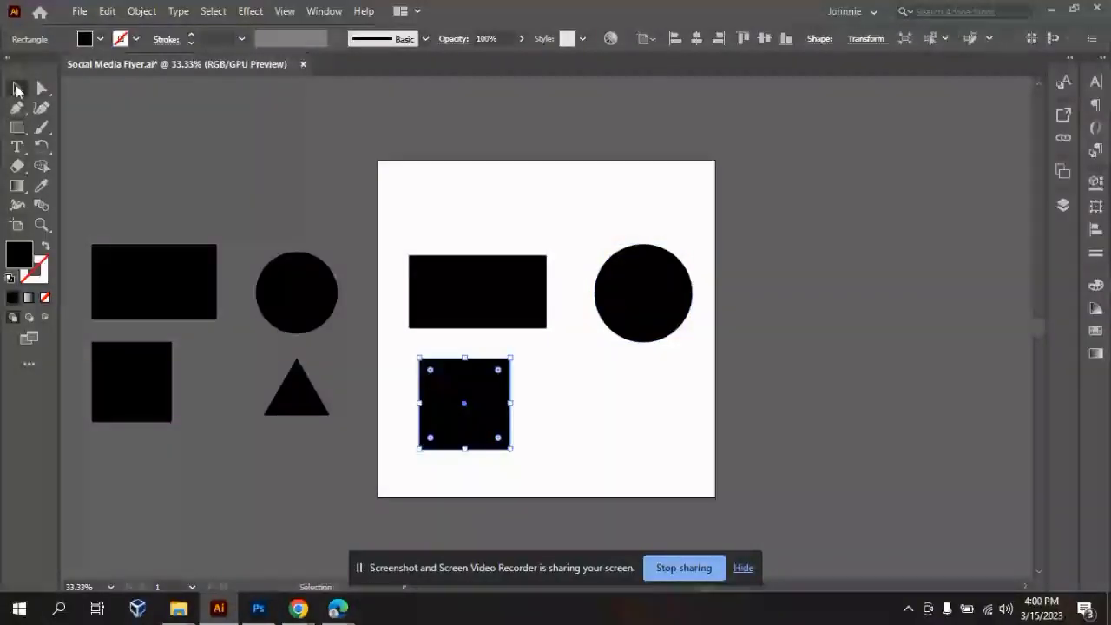
- Draw a black triangle with the Polygon tool, move it below the circle on the artboard, and deselect it
{"action": "left_click", "coordinate": [22, 131]}
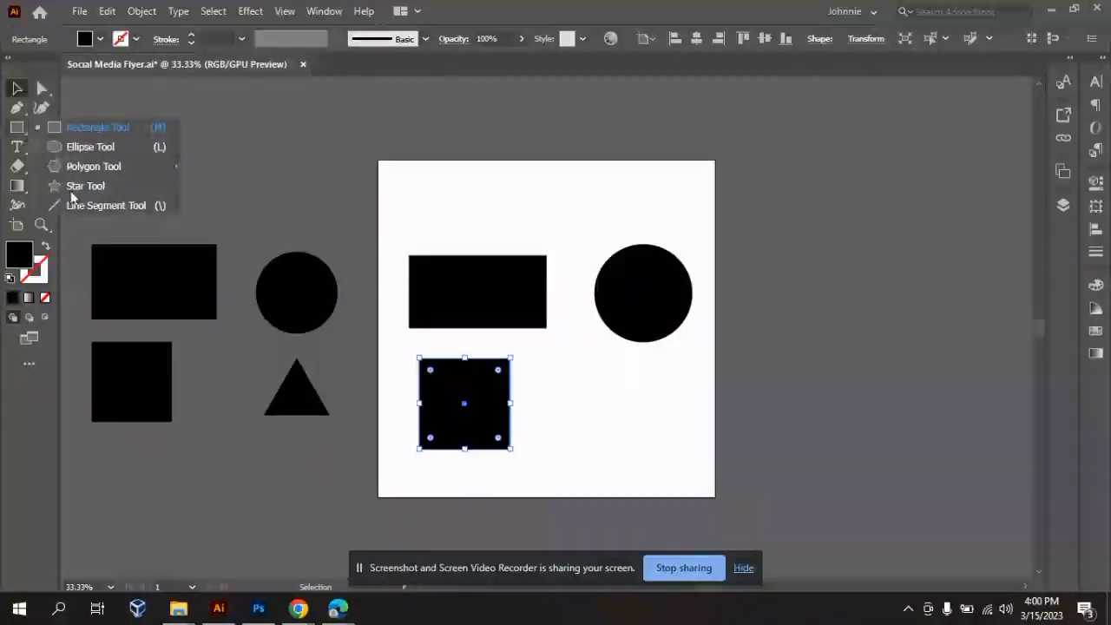
{"action": "left_click", "coordinate": [78, 166]}
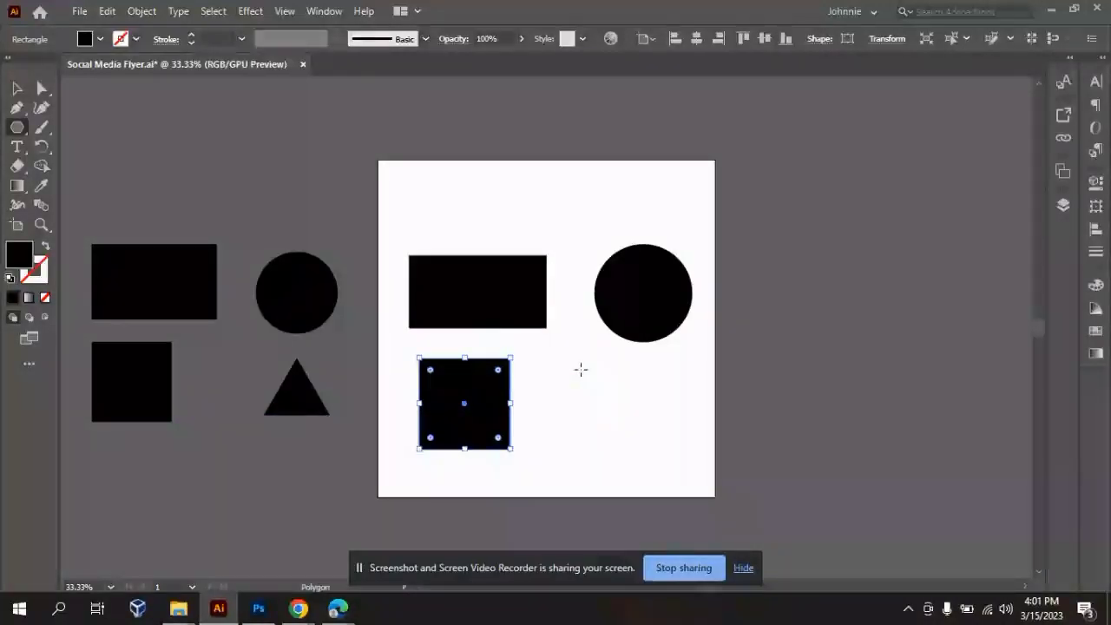
{"action": "left_click_drag", "start_coordinate": [578, 367], "coordinate": [613, 416]}
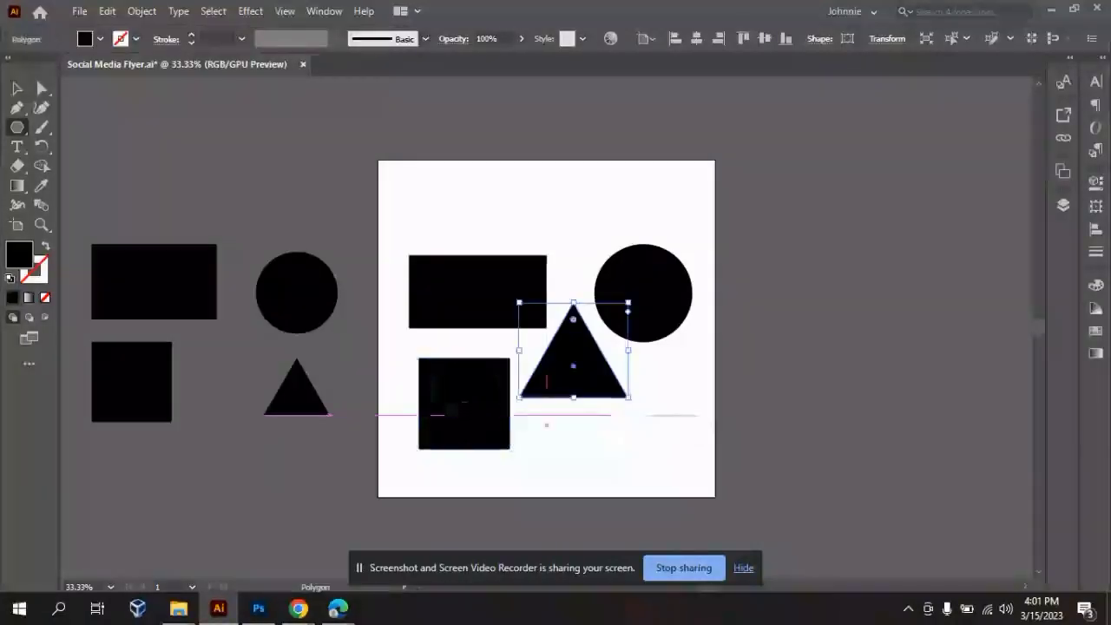
{"action": "left_click", "coordinate": [17, 88]}
{"action": "left_click_drag", "start_coordinate": [578, 368], "coordinate": [644, 425]}
{"action": "left_click", "coordinate": [765, 417]}
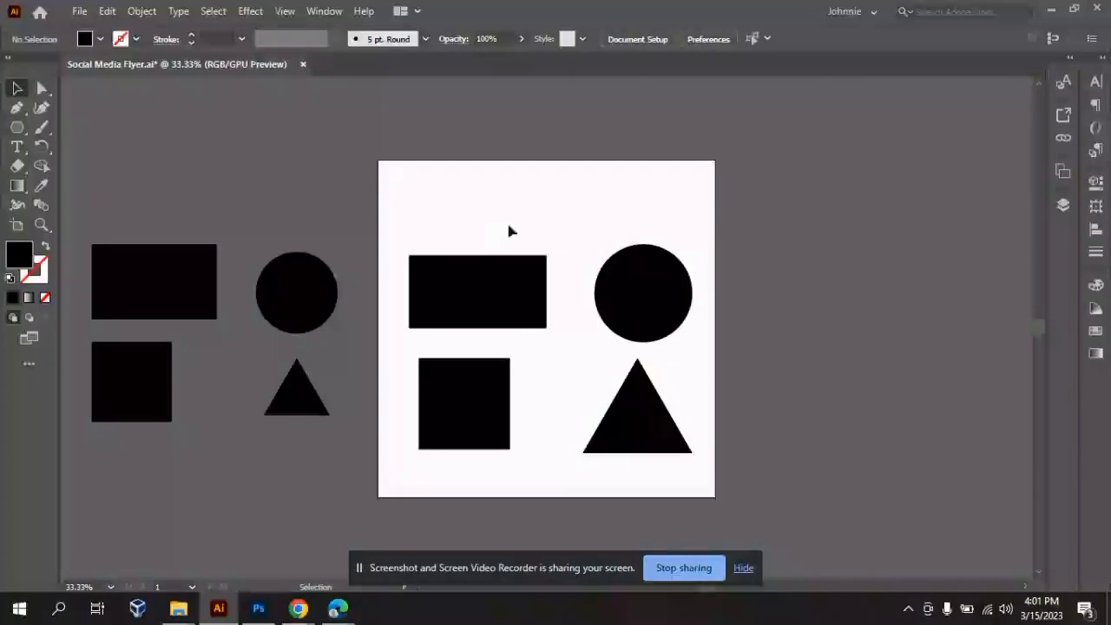
- Select all four shapes on the artboard, apply a yellow stroke of colour d8e210, and deselect them
{"action": "left_click_drag", "start_coordinate": [413, 236], "coordinate": [804, 419]}
{"action": "left_click", "coordinate": [803, 419]}
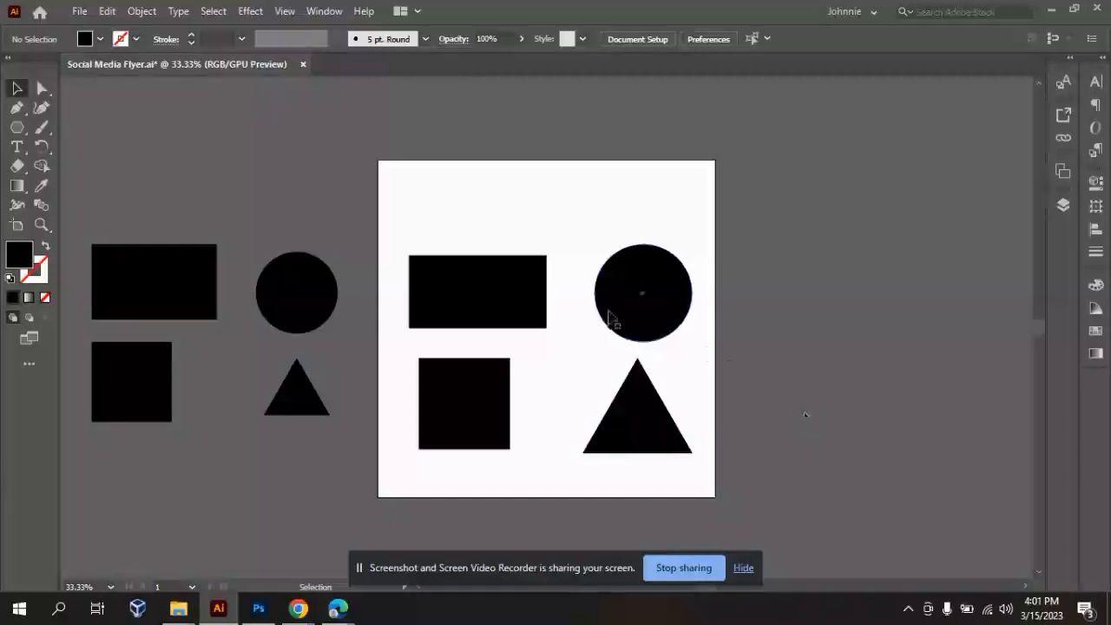
{"action": "left_click_drag", "start_coordinate": [428, 234], "coordinate": [761, 442]}
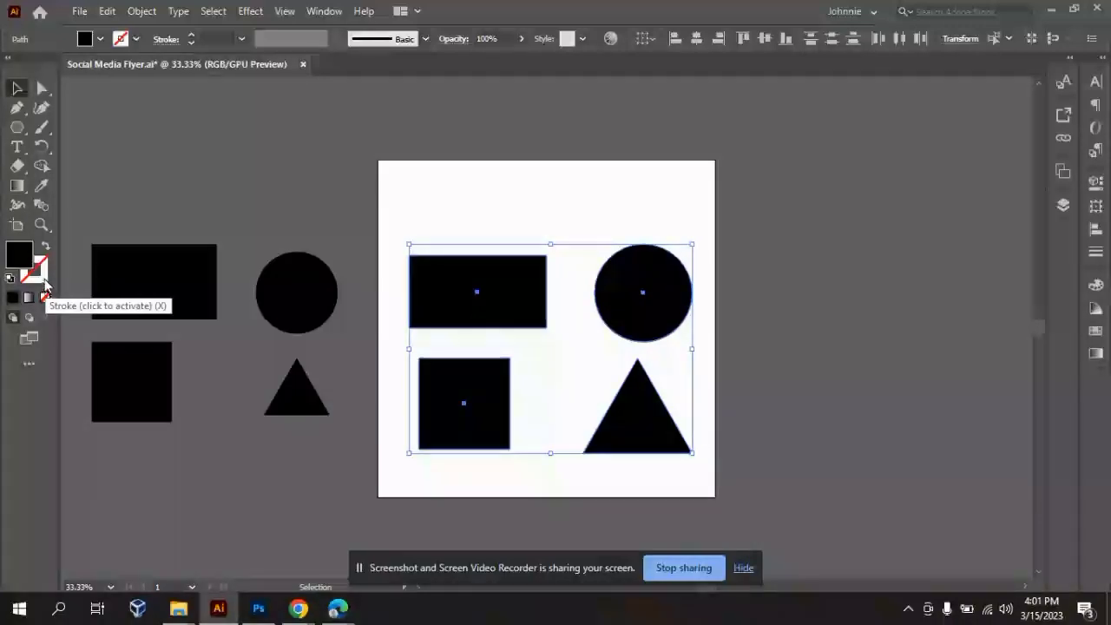
{"action": "left_click", "coordinate": [45, 283]}
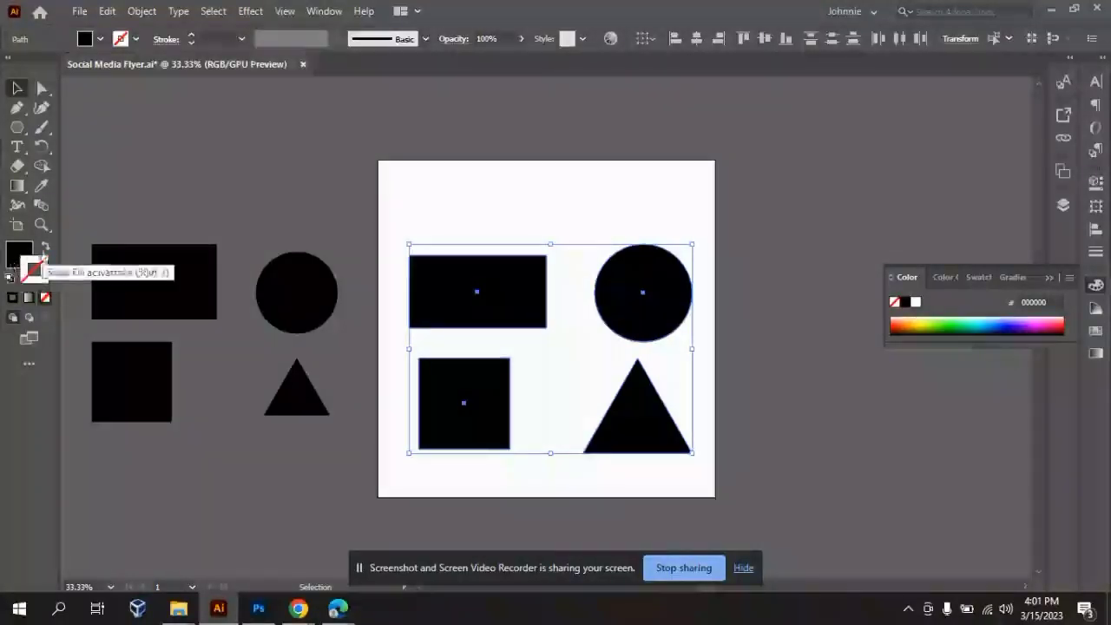
{"action": "left_click", "coordinate": [18, 257]}
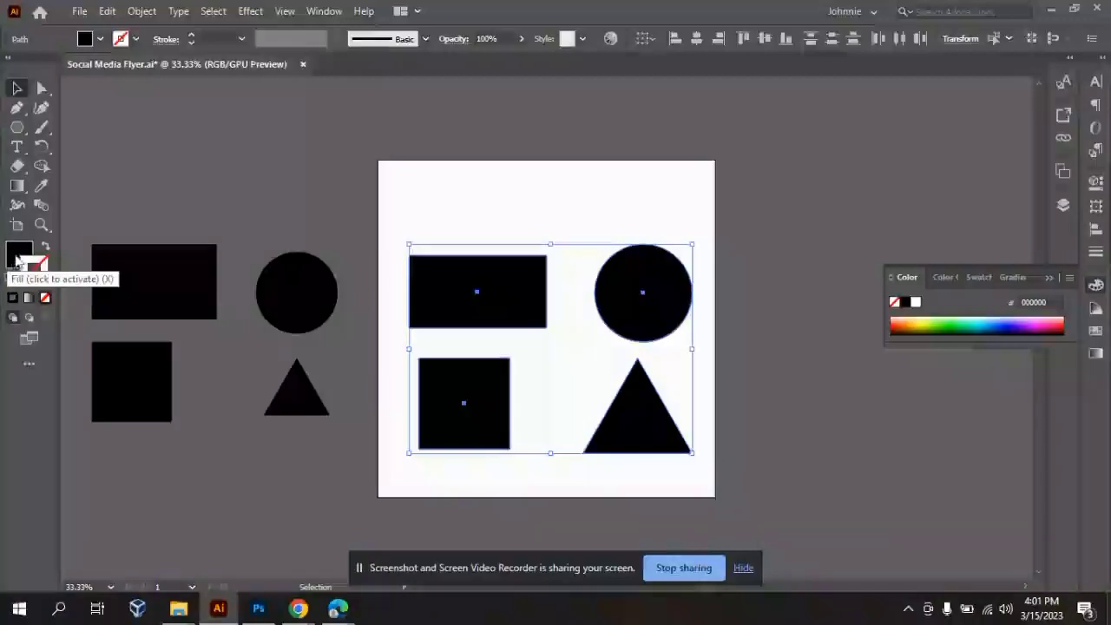
{"action": "double_click", "coordinate": [26, 273]}
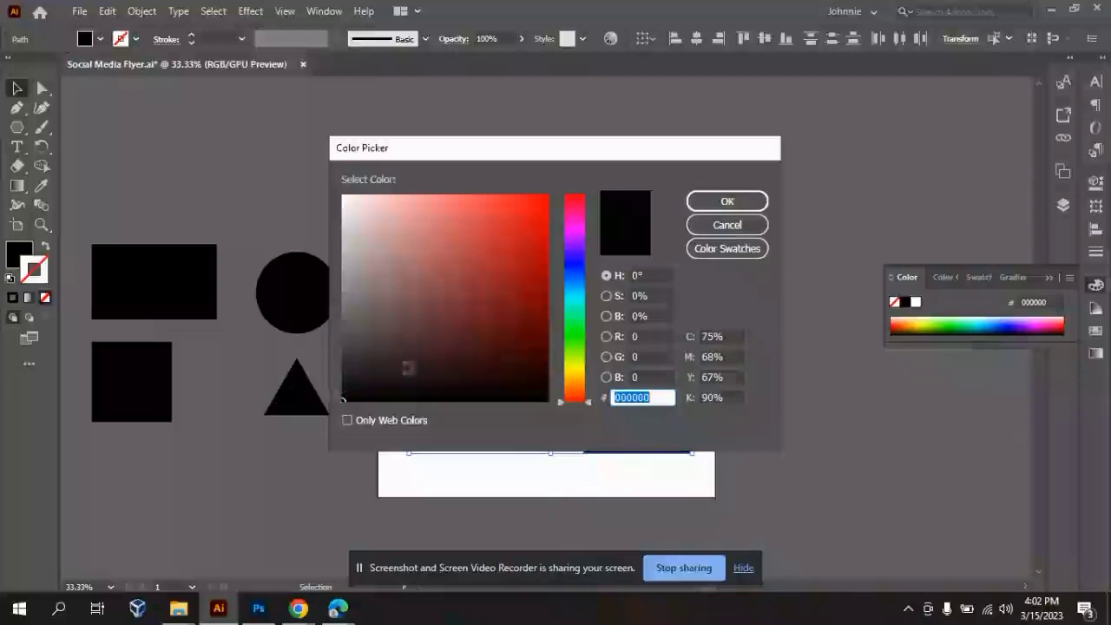
{"action": "left_click", "coordinate": [572, 366]}
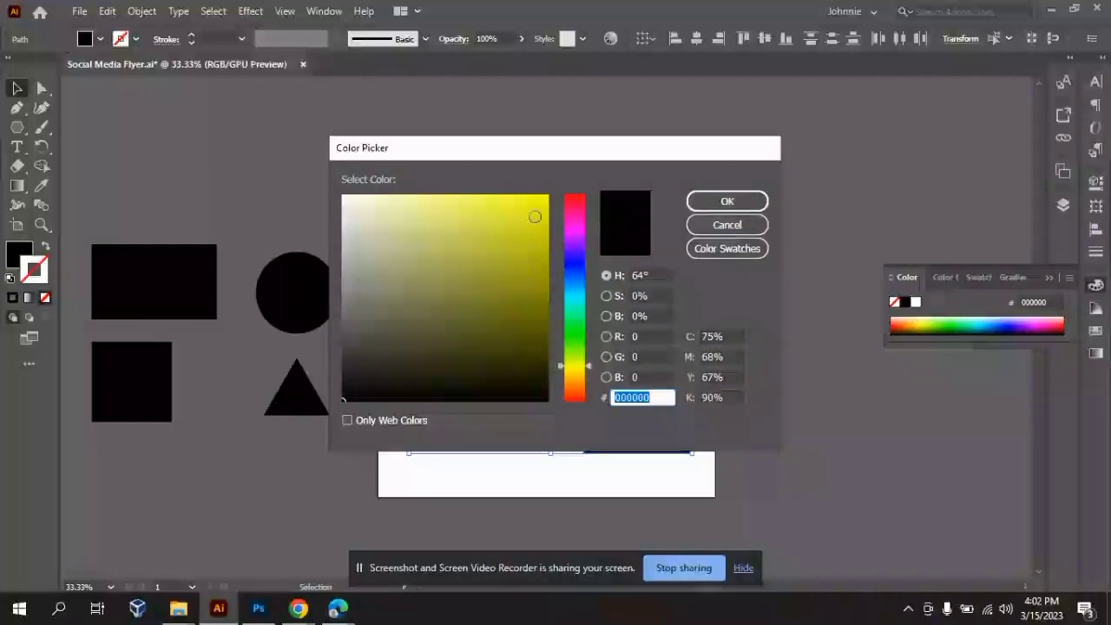
{"action": "left_click", "coordinate": [534, 216]}
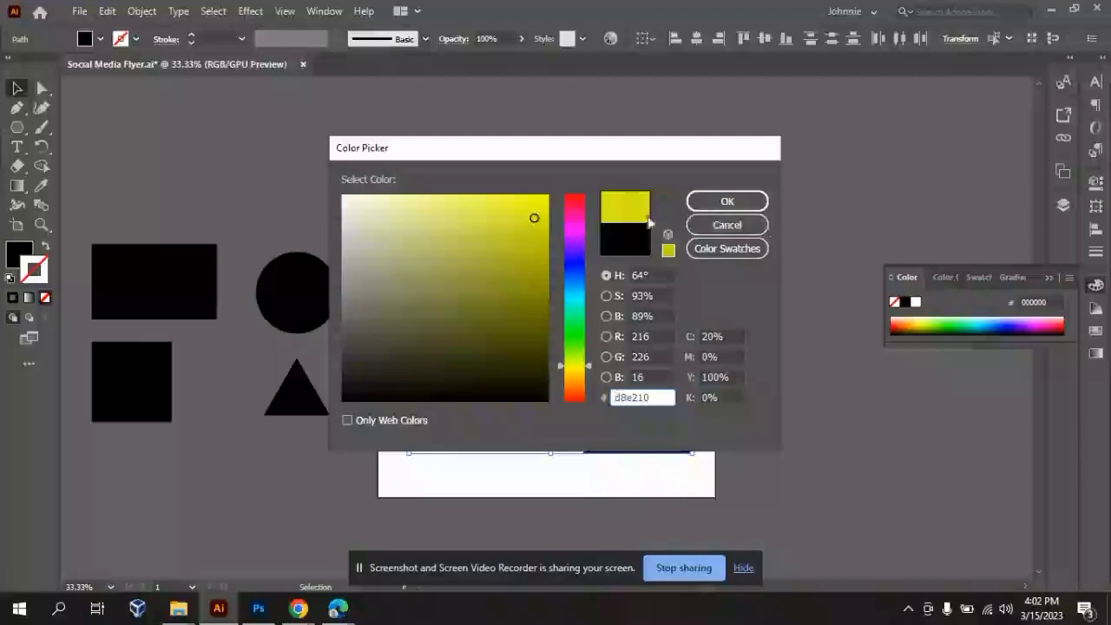
{"action": "left_click", "coordinate": [728, 204]}
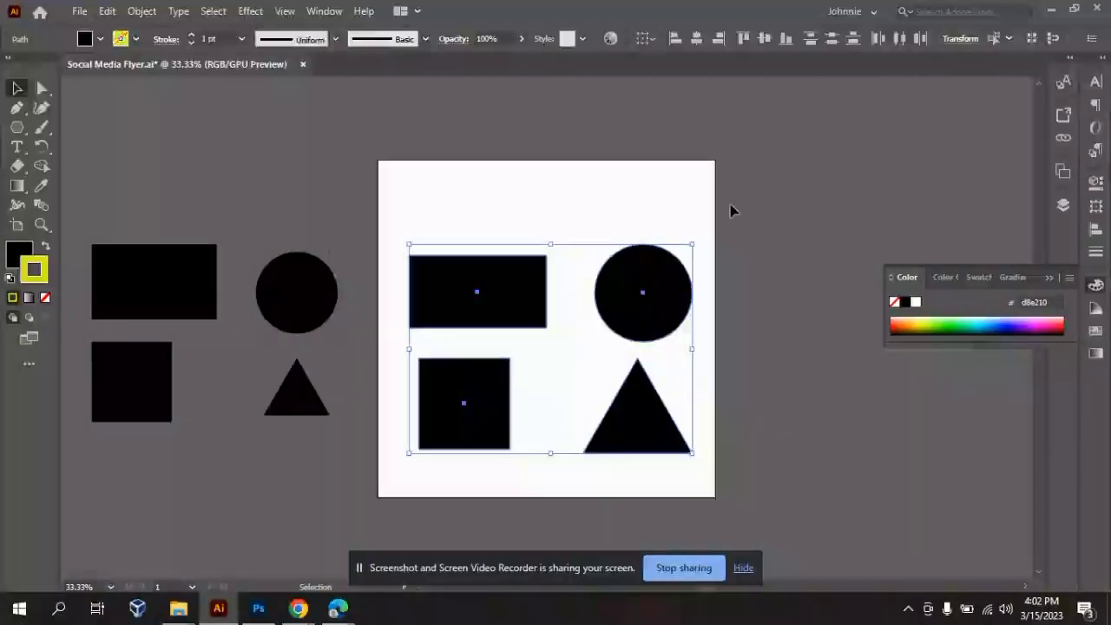
{"action": "left_click", "coordinate": [491, 217]}
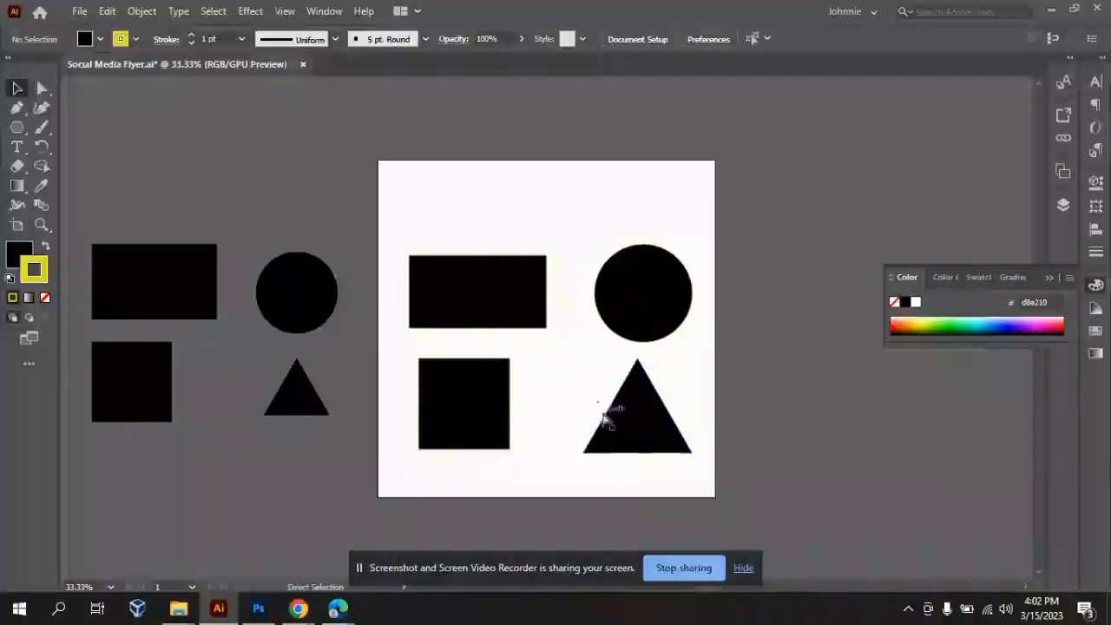
- Undo the yellow stroke on the four artboard shapes and deselect them
{"action": "key", "text": "ctrl+plus"}
{"action": "key", "text": "ctrl+plus"}
{"action": "key", "text": "ctrl+minus"}
{"action": "key", "text": "ctrl+minus"}
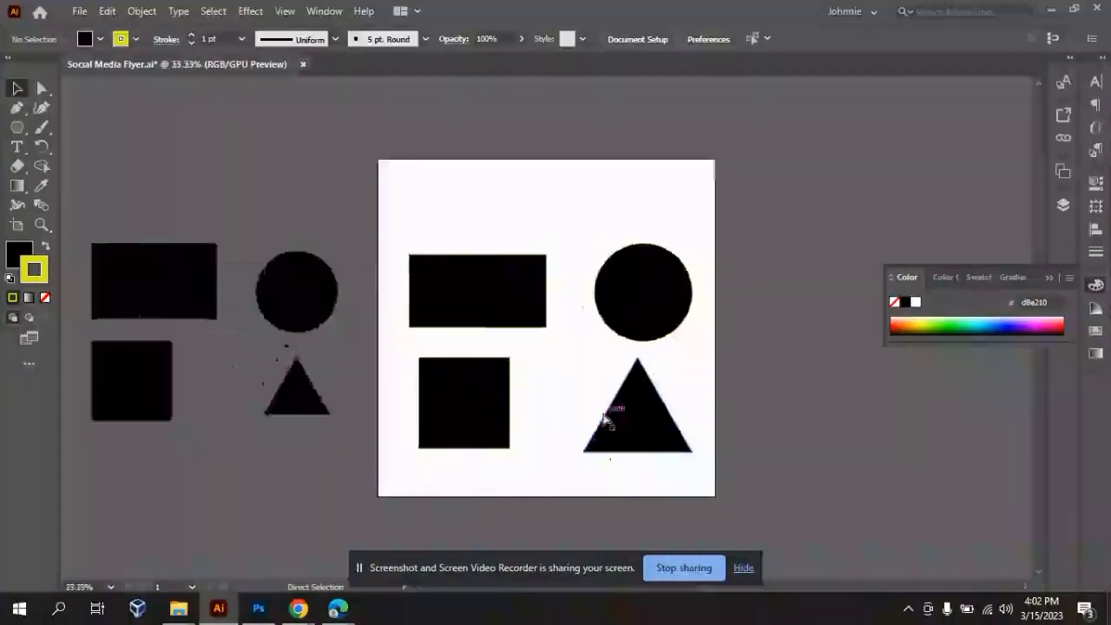
{"action": "key", "text": "ctrl+plus"}
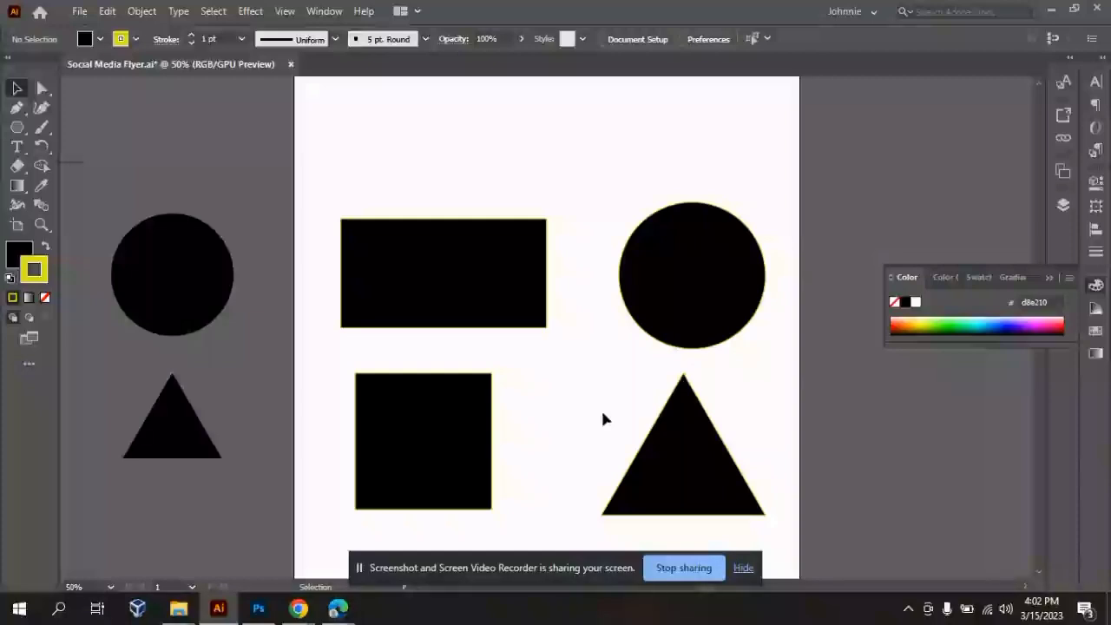
{"action": "key", "text": "a"}
{"action": "key", "text": "ctrl+a"}
{"action": "key", "text": "v"}
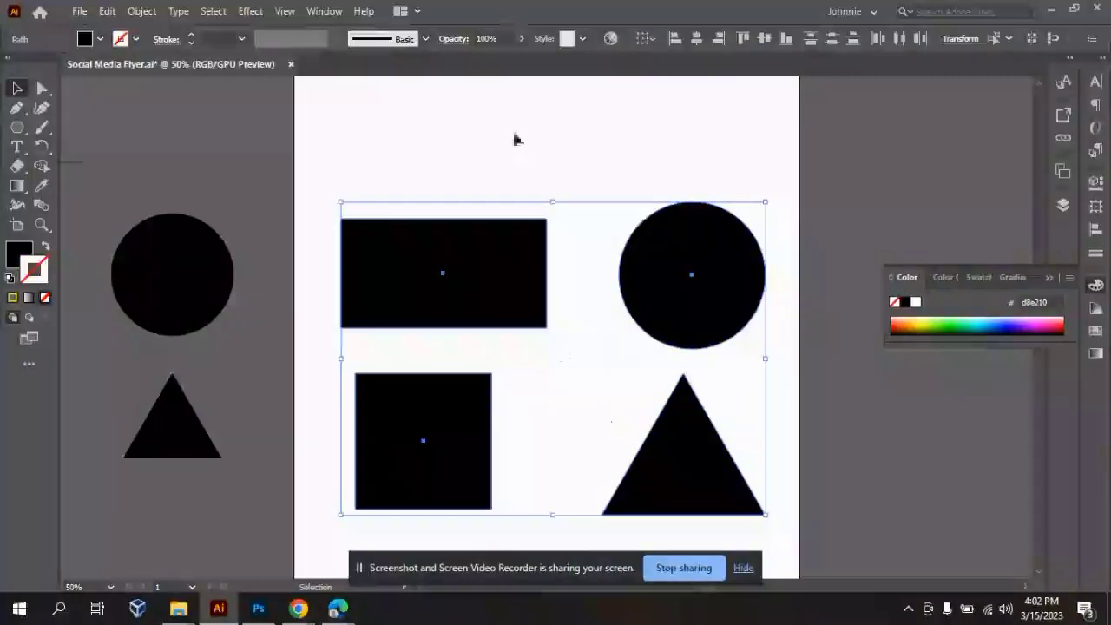
{"action": "left_click", "coordinate": [519, 172]}
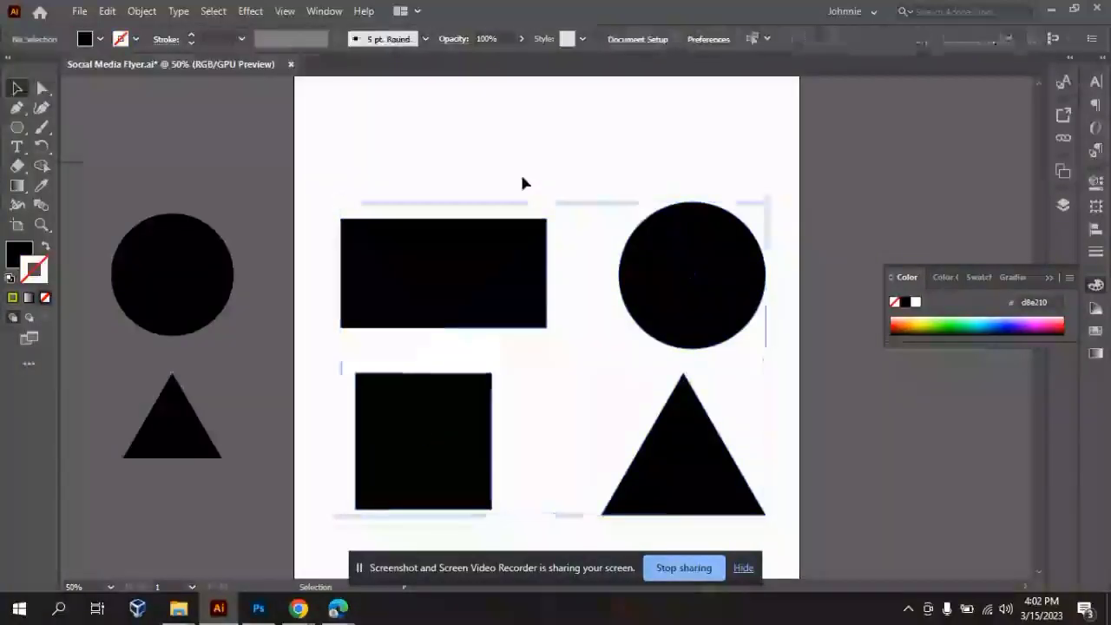
- Give only the wide rectangle on the artboard a bright yellow stroke of colour f2f20a, and deselect it
{"action": "left_click", "coordinate": [426, 305]}
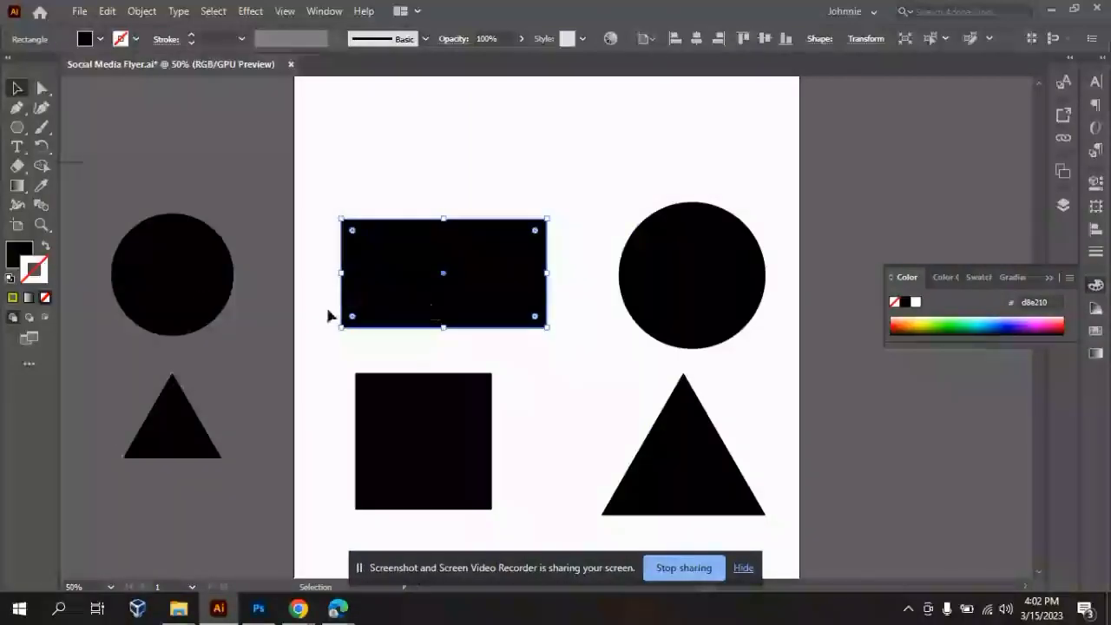
{"action": "double_click", "coordinate": [33, 268]}
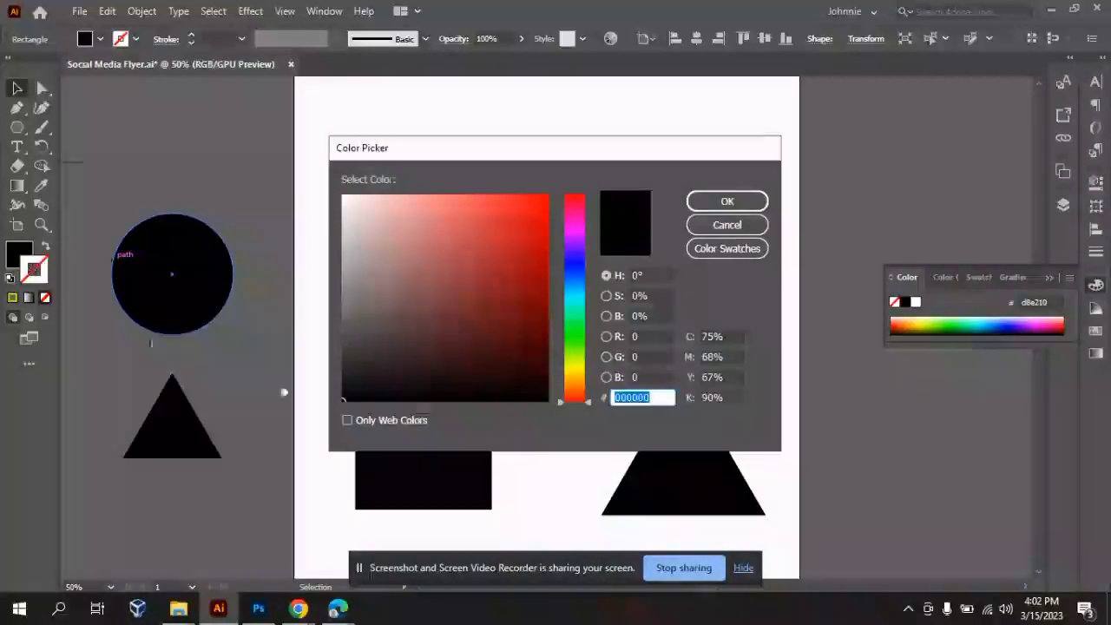
{"action": "left_click", "coordinate": [578, 377]}
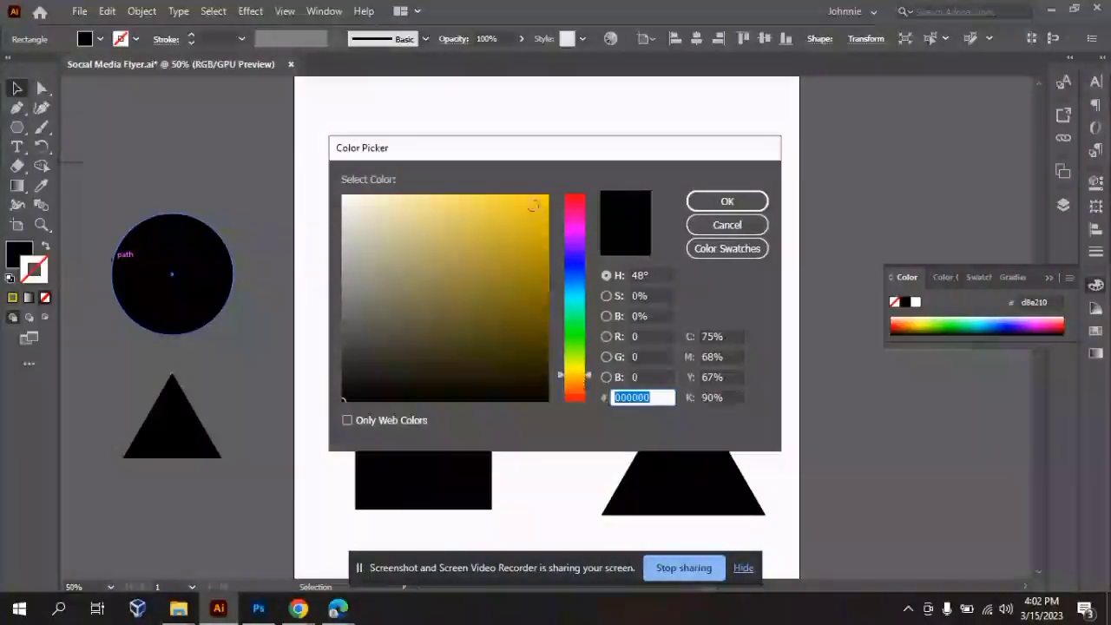
{"action": "left_click", "coordinate": [576, 368]}
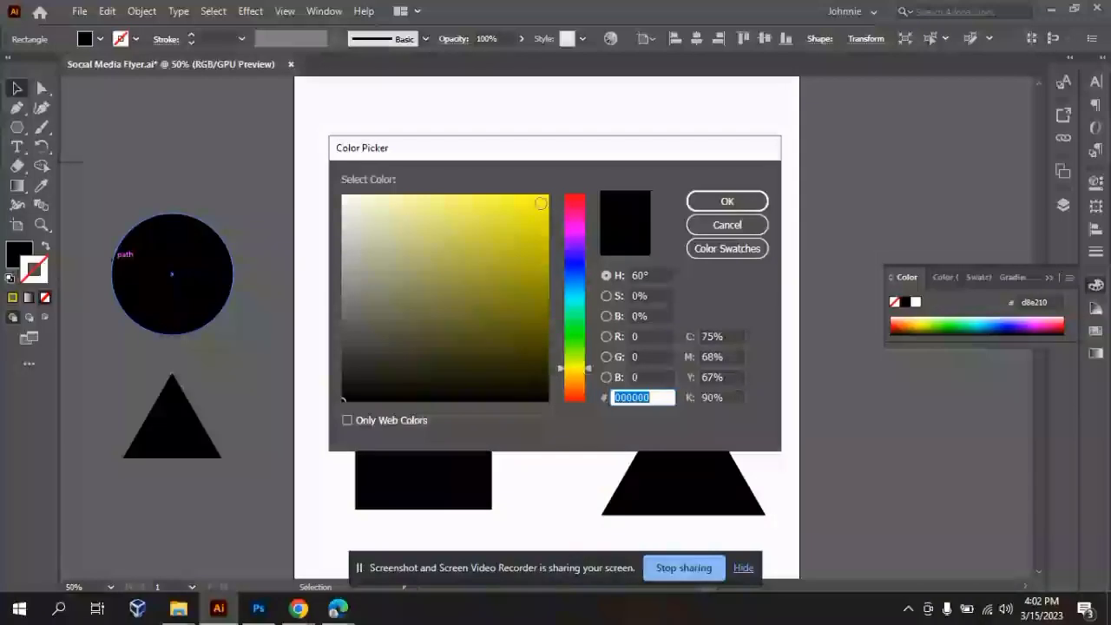
{"action": "left_click", "coordinate": [541, 202]}
{"action": "left_click", "coordinate": [725, 202]}
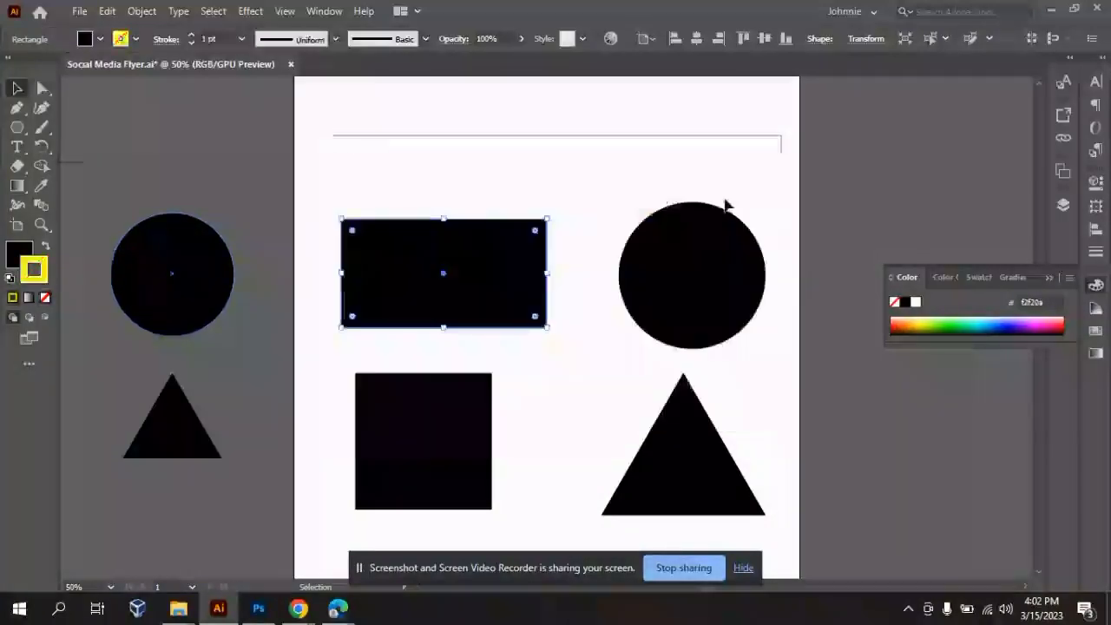
{"action": "left_click", "coordinate": [461, 187]}
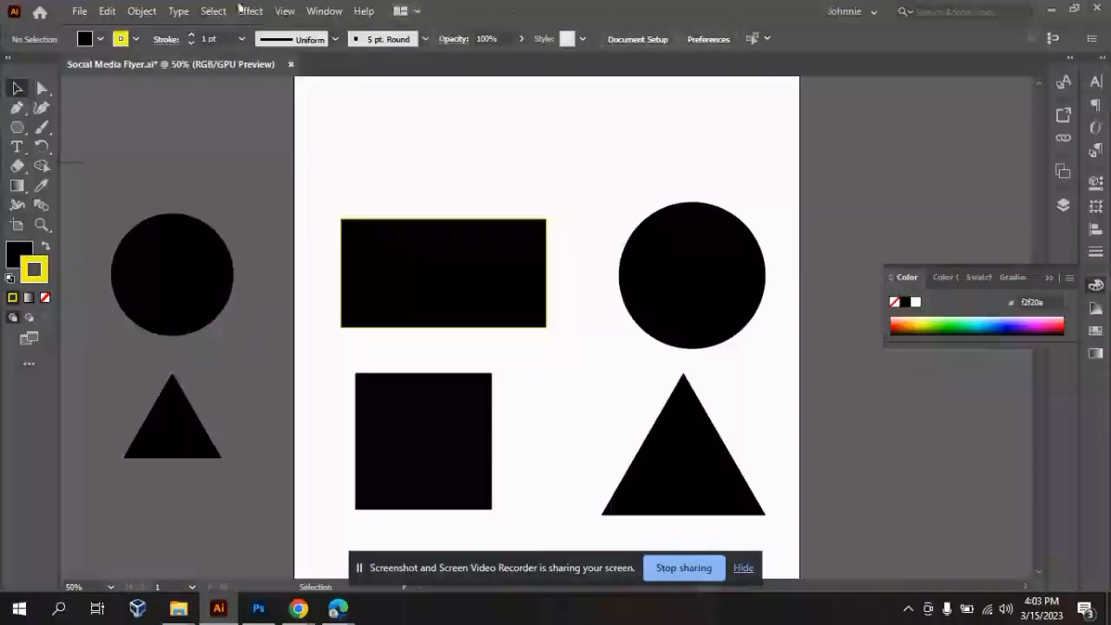
- Try setting the stroke weight to 5 pt with nothing selected, and select the wide rectangle on the artboard
{"action": "left_click", "coordinate": [192, 35]}
{"action": "left_click", "coordinate": [192, 35]}
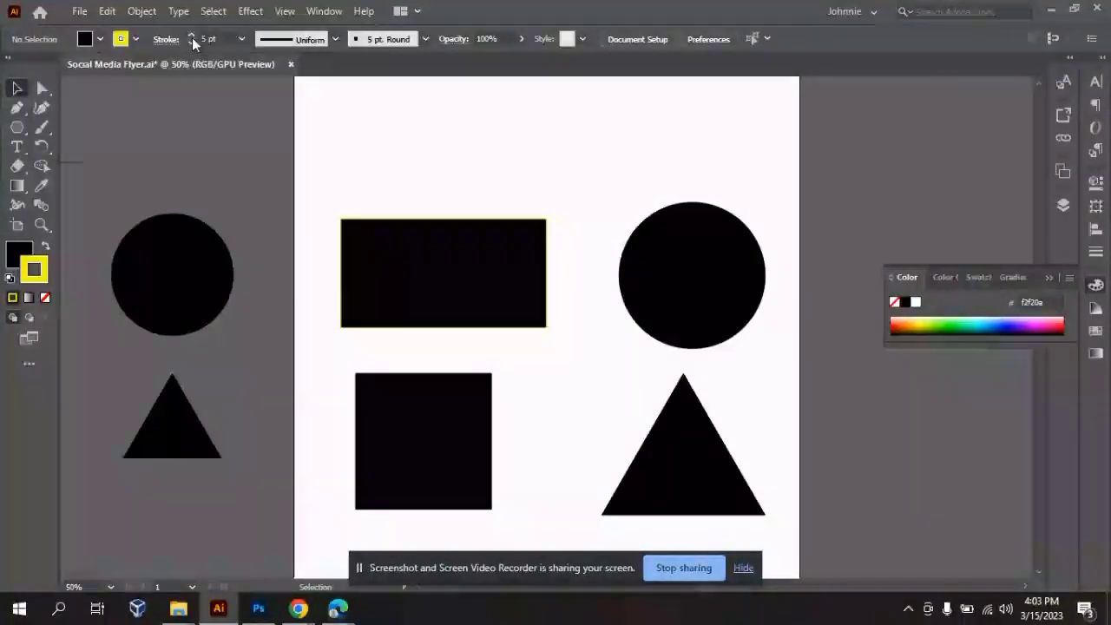
{"action": "left_click", "coordinate": [410, 243]}
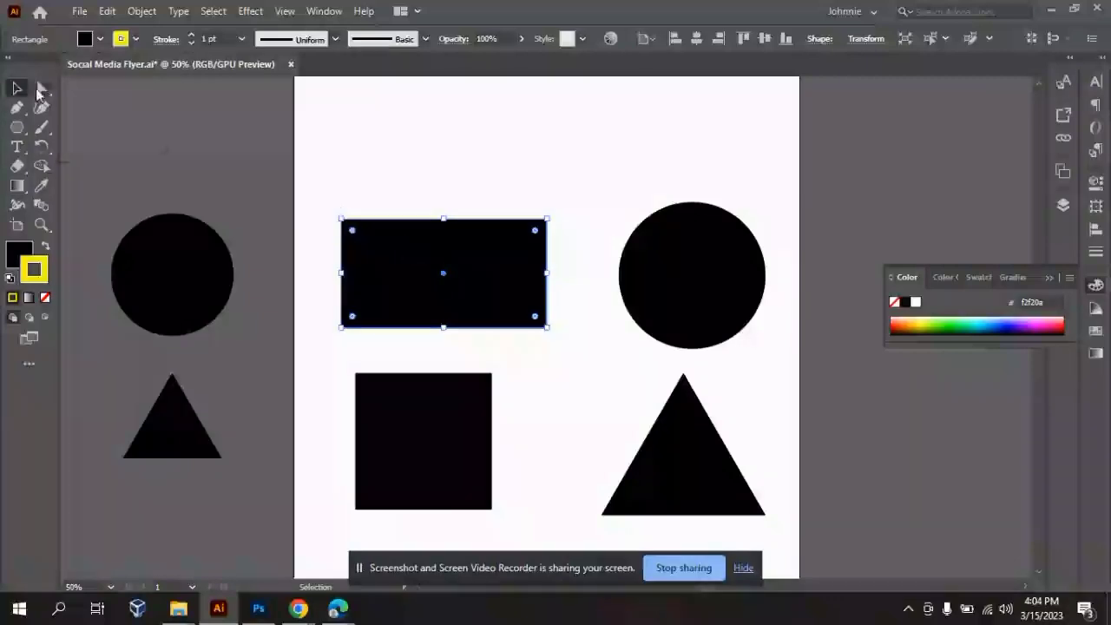
{"action": "left_click", "coordinate": [17, 88]}
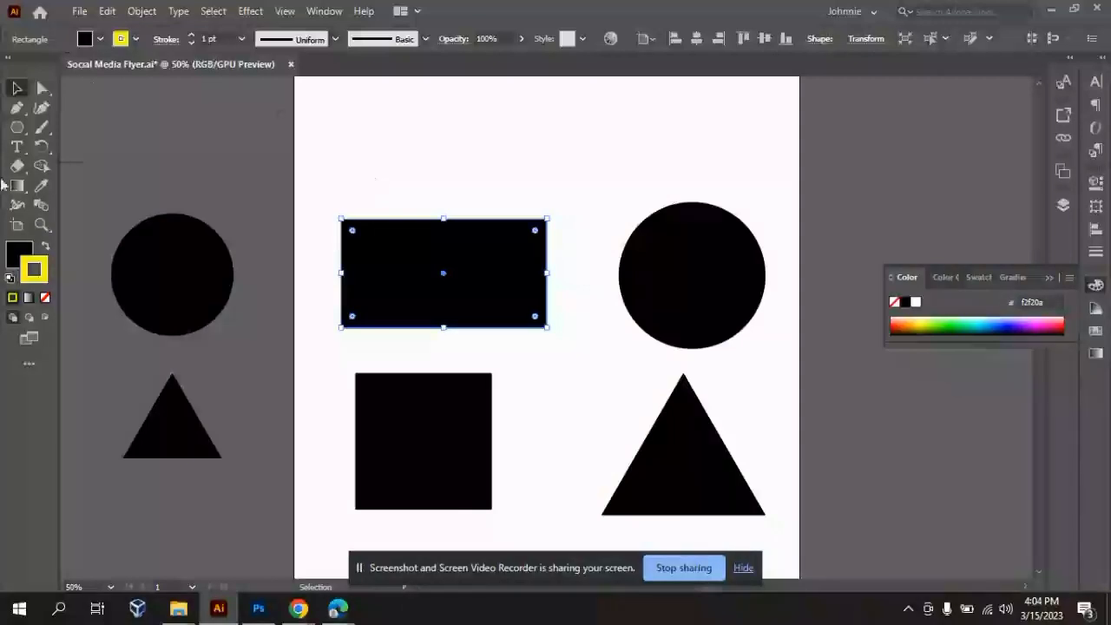
{"action": "left_click", "coordinate": [346, 135]}
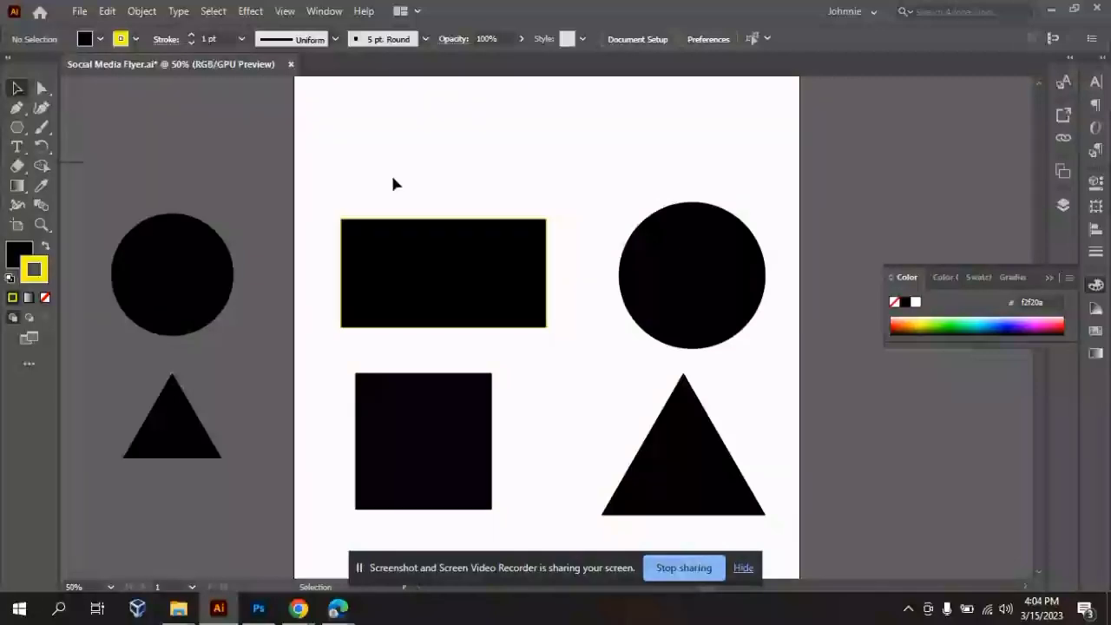
{"action": "left_click", "coordinate": [413, 236]}
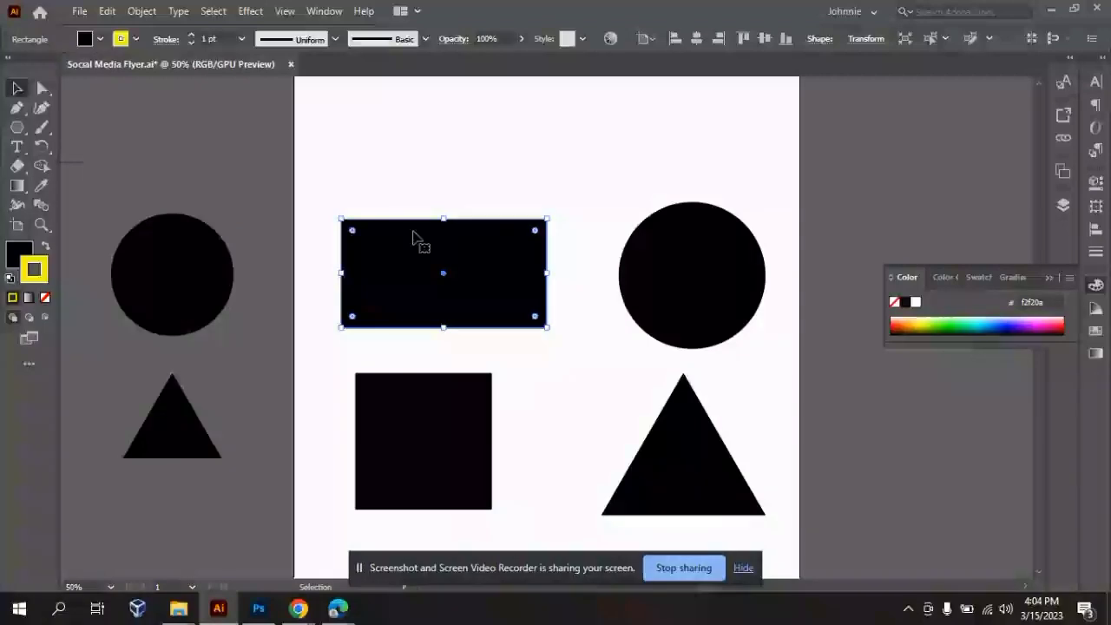
{"action": "left_click", "coordinate": [437, 149]}
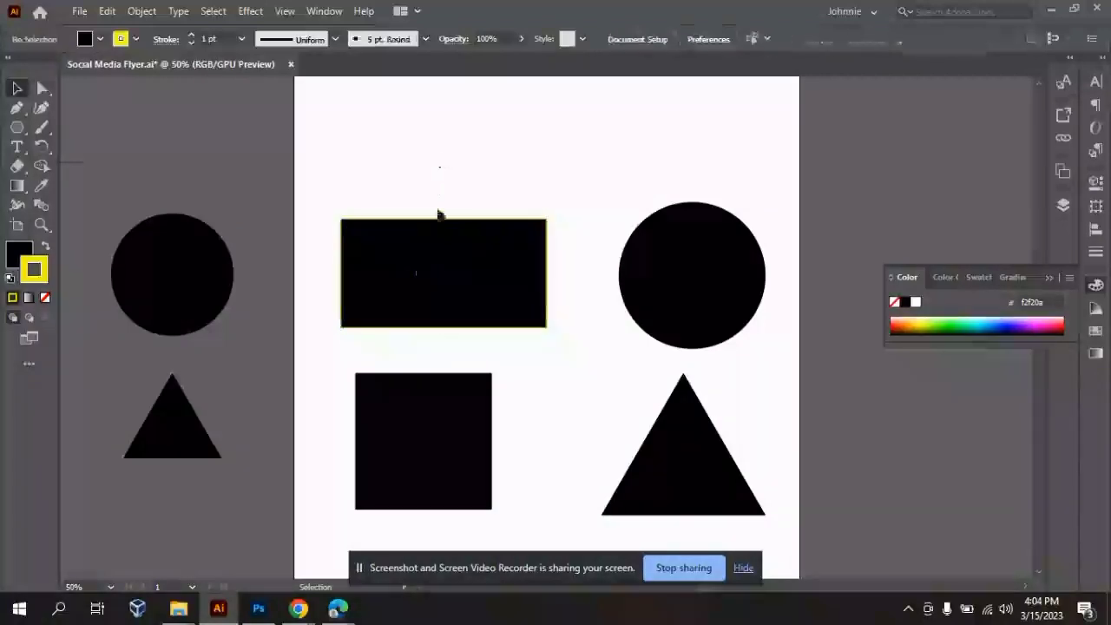
{"action": "left_click", "coordinate": [423, 250]}
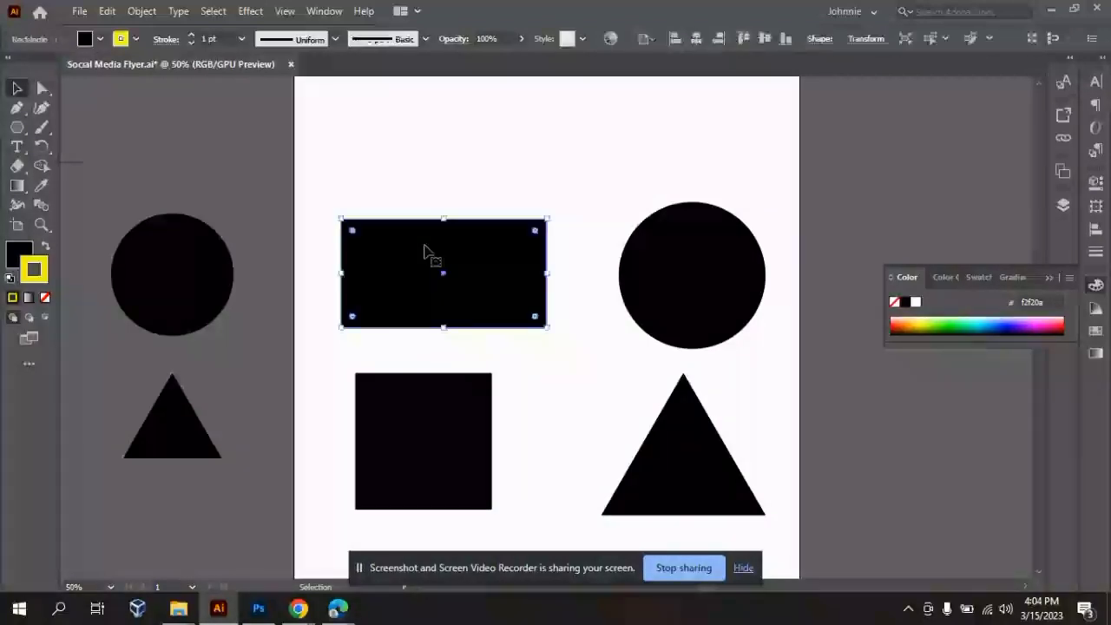
{"action": "left_click", "coordinate": [405, 117]}
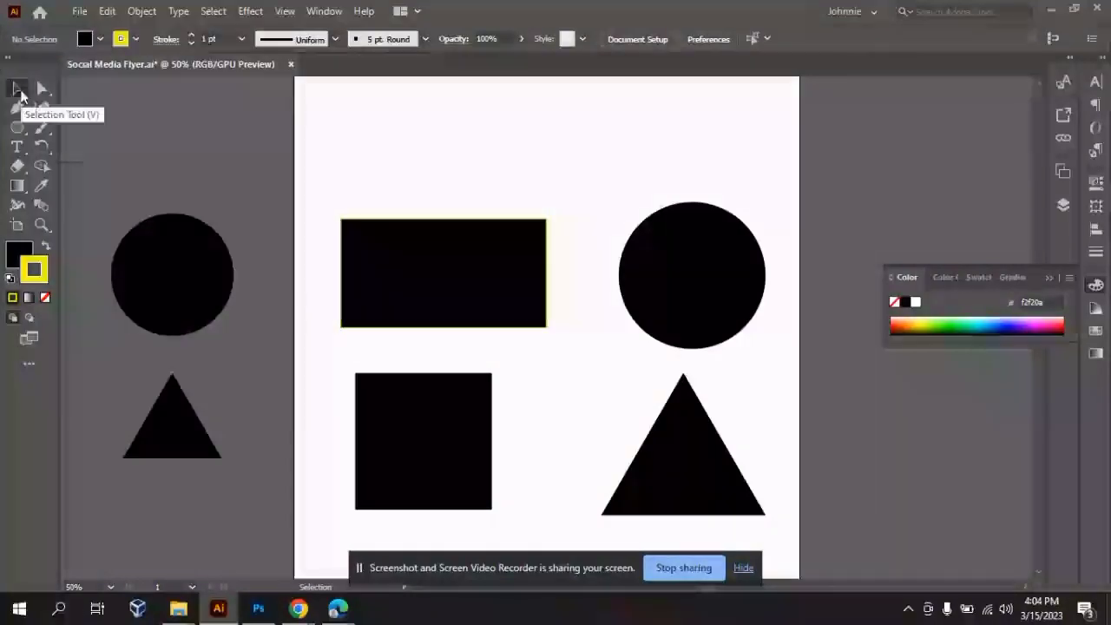
- Increase the stroke weight of the wide rectangle on the artboard to 8 pt and deselect it
{"action": "left_click", "coordinate": [393, 299]}
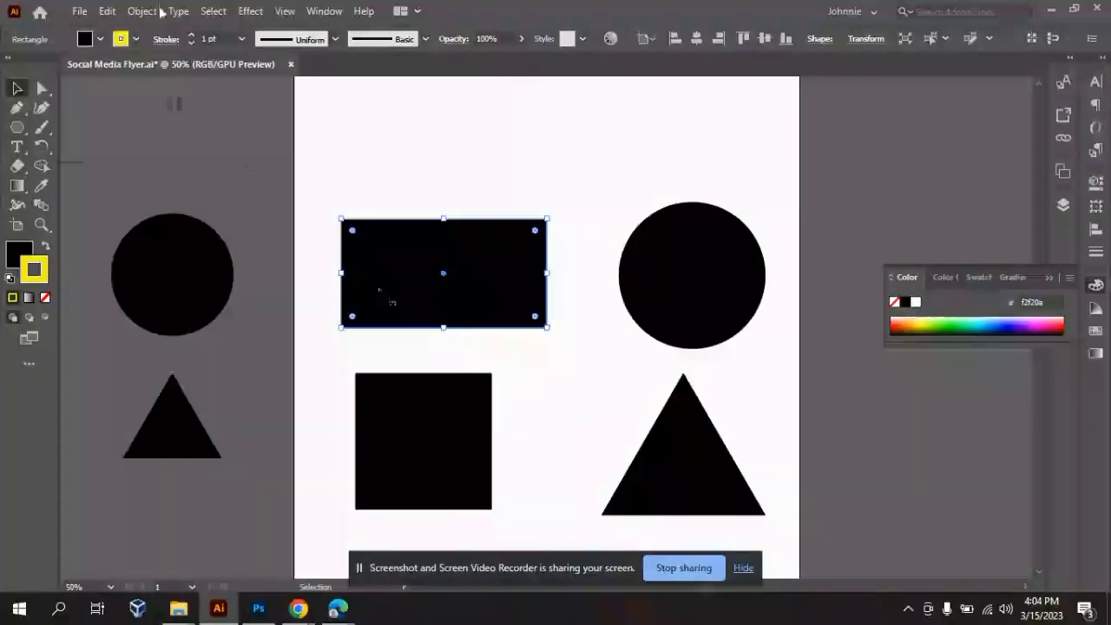
{"action": "left_click", "coordinate": [194, 34]}
{"action": "left_click", "coordinate": [193, 35]}
{"action": "left_click", "coordinate": [194, 35]}
{"action": "left_click", "coordinate": [193, 35]}
{"action": "left_click", "coordinate": [193, 35]}
{"action": "left_click", "coordinate": [194, 35]}
{"action": "left_click", "coordinate": [194, 34]}
{"action": "left_click", "coordinate": [221, 103]}
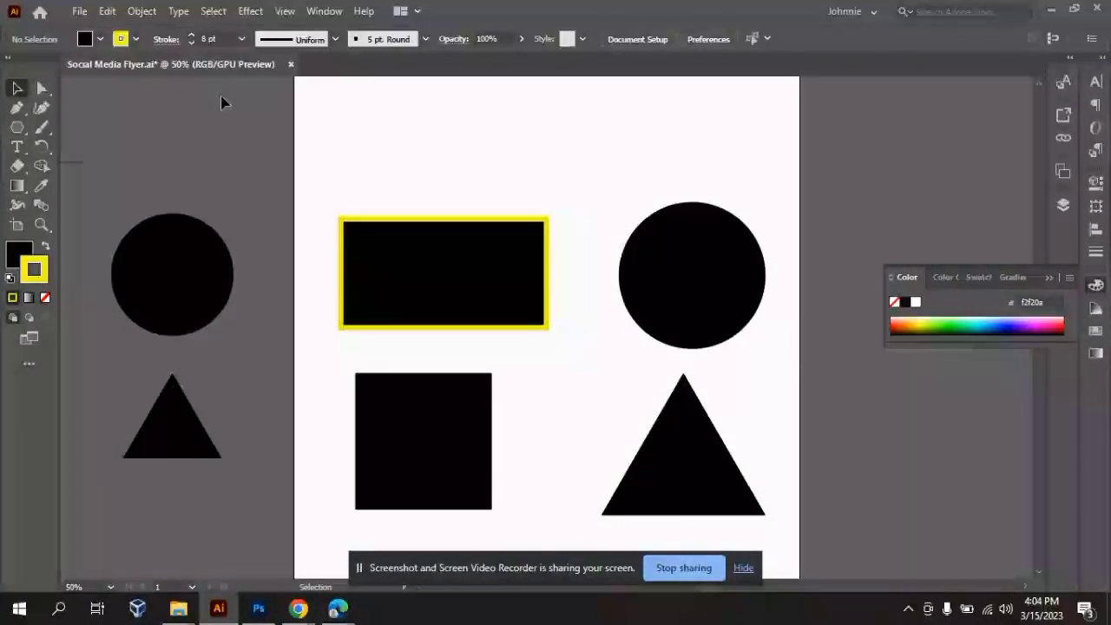
{"action": "double_click", "coordinate": [412, 236]}
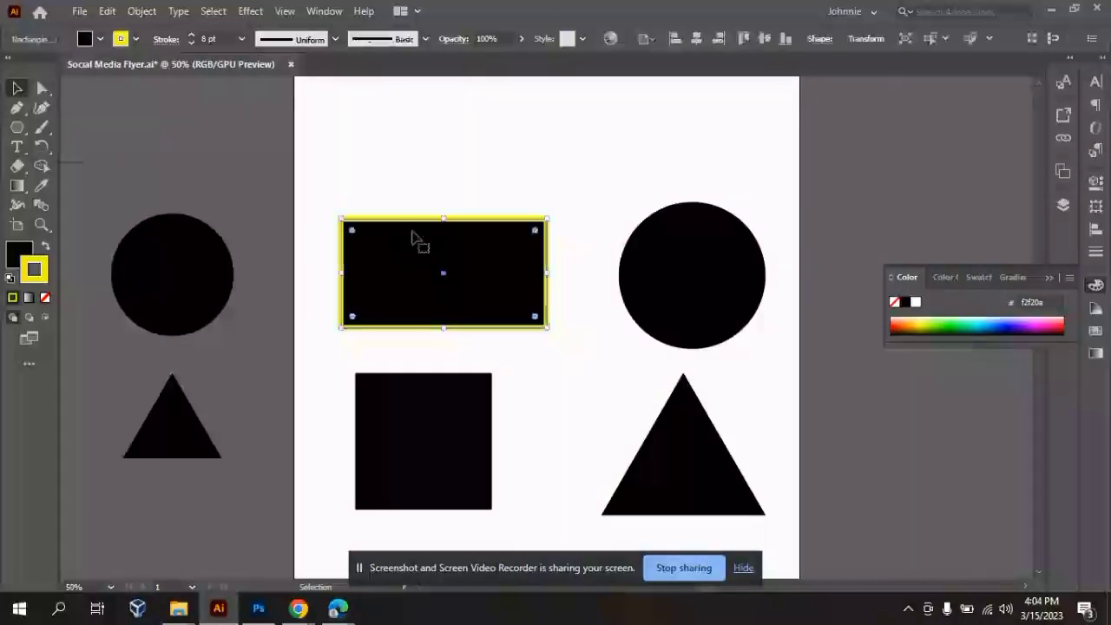
{"action": "double_click", "coordinate": [453, 181]}
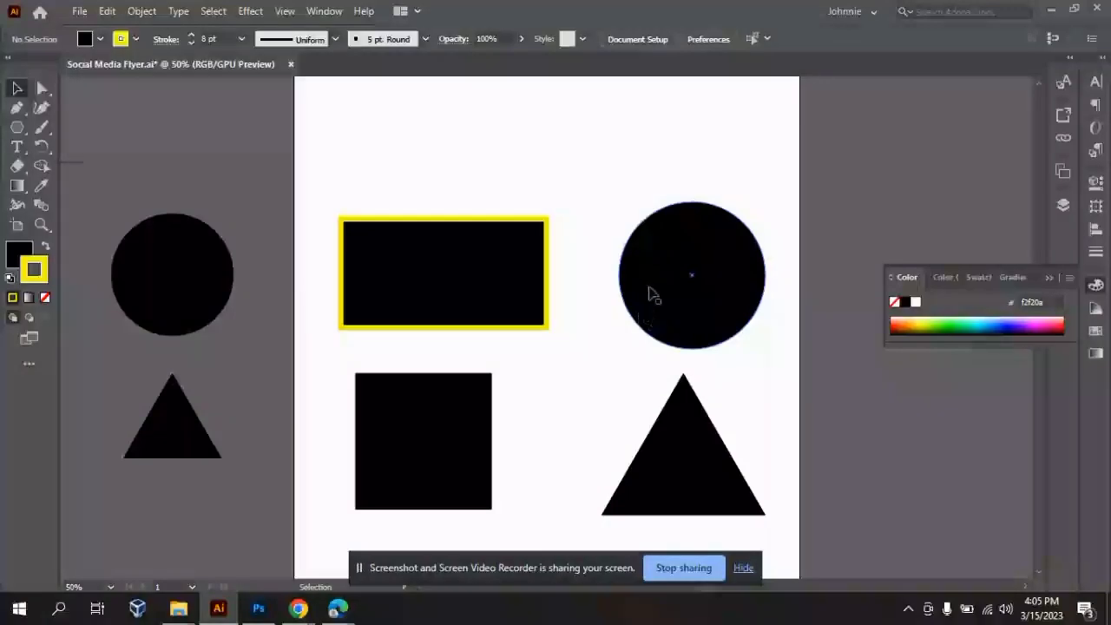
- Give the circle on the artboard a red stroke of colour bc0a0a
{"action": "left_click", "coordinate": [680, 287]}
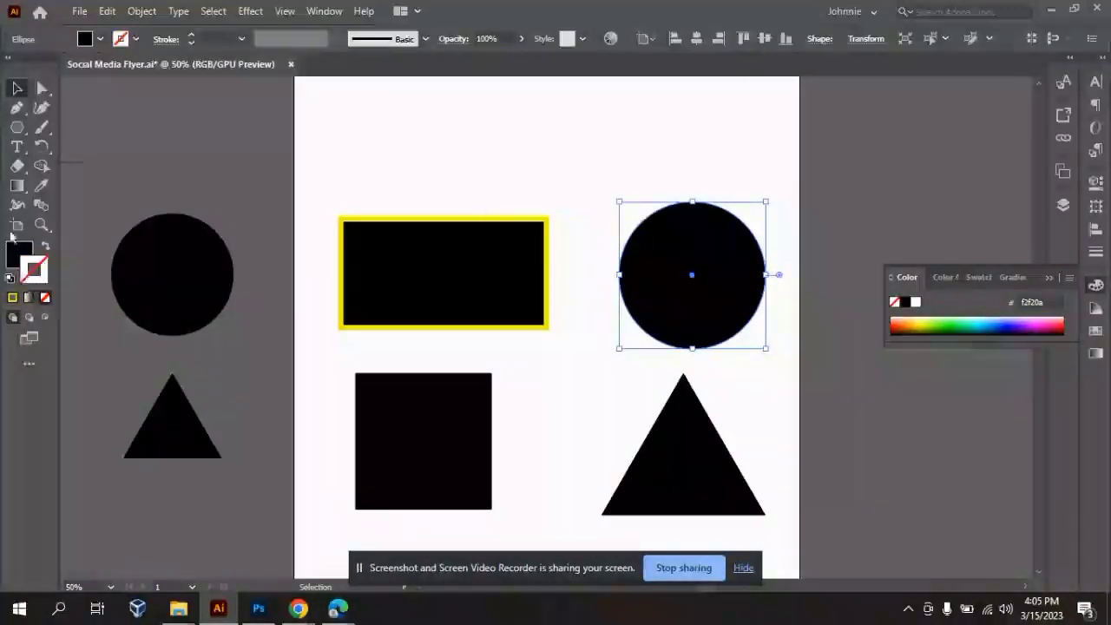
{"action": "double_click", "coordinate": [42, 264]}
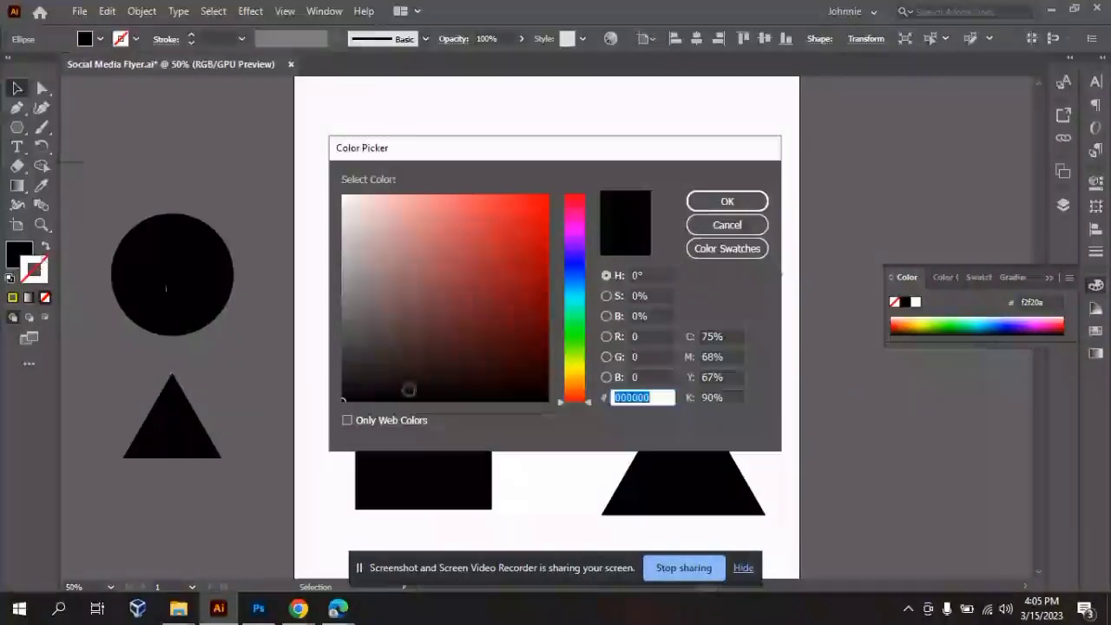
{"action": "left_click", "coordinate": [519, 298]}
{"action": "left_click_drag", "start_coordinate": [519, 298], "coordinate": [538, 249]}
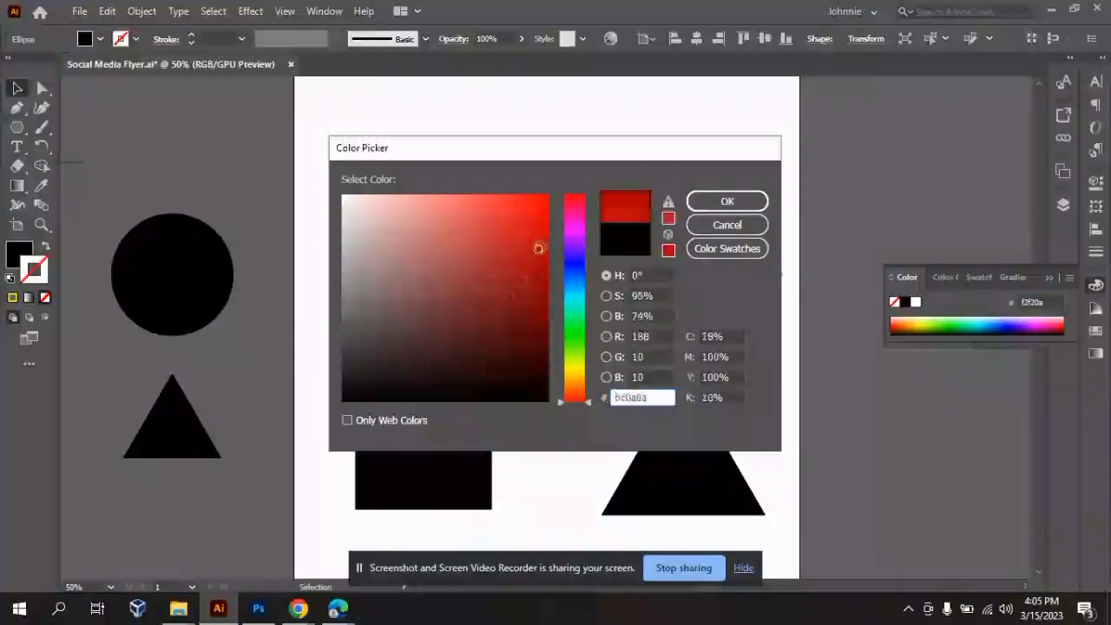
{"action": "left_click", "coordinate": [762, 202]}
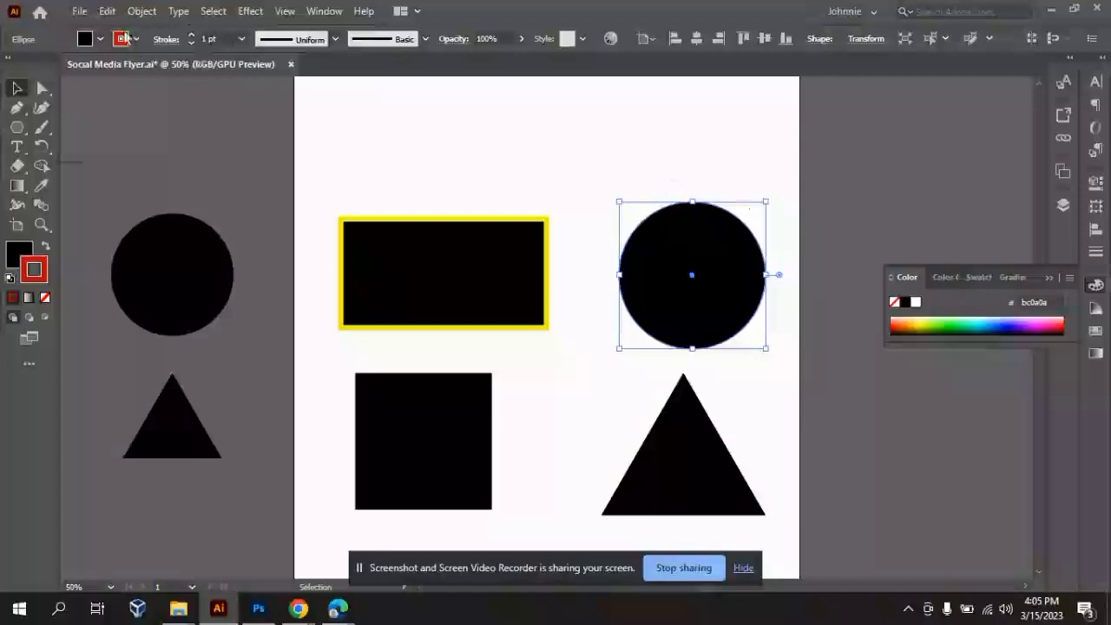
- Set the artboard circle's stroke weight to 4 pt and collapse the colour settings
{"action": "left_click", "coordinate": [193, 36]}
{"action": "left_click", "coordinate": [192, 36]}
{"action": "left_click", "coordinate": [193, 37]}
{"action": "left_click", "coordinate": [193, 36]}
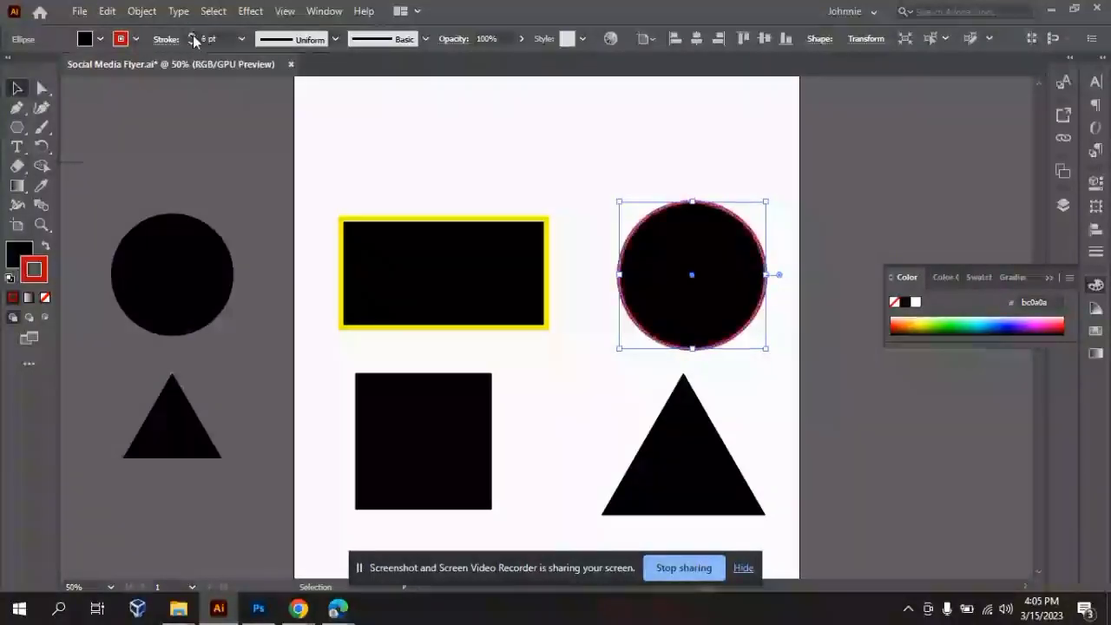
{"action": "left_click", "coordinate": [193, 36]}
{"action": "left_click", "coordinate": [193, 37]}
{"action": "left_click", "coordinate": [192, 43]}
{"action": "left_click", "coordinate": [192, 42]}
{"action": "left_click", "coordinate": [192, 43]}
{"action": "left_click", "coordinate": [192, 42]}
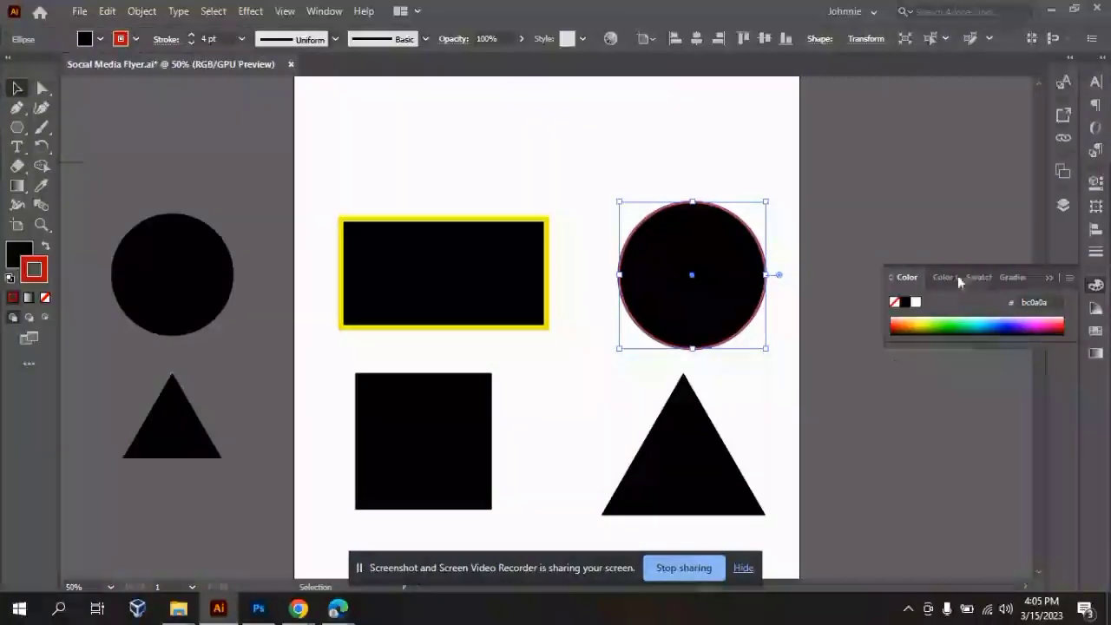
{"action": "left_click", "coordinate": [1056, 279]}
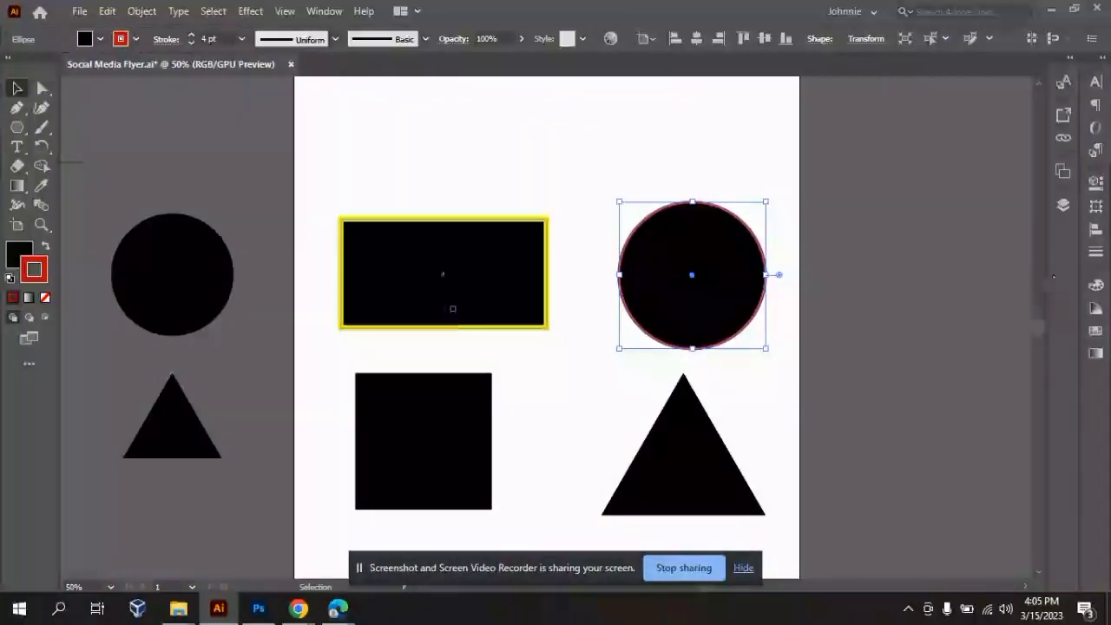
- Apply the last-used red stroke, bc0a0a, to the square on the artboard with a weight of 5 pt
{"action": "left_click", "coordinate": [433, 466]}
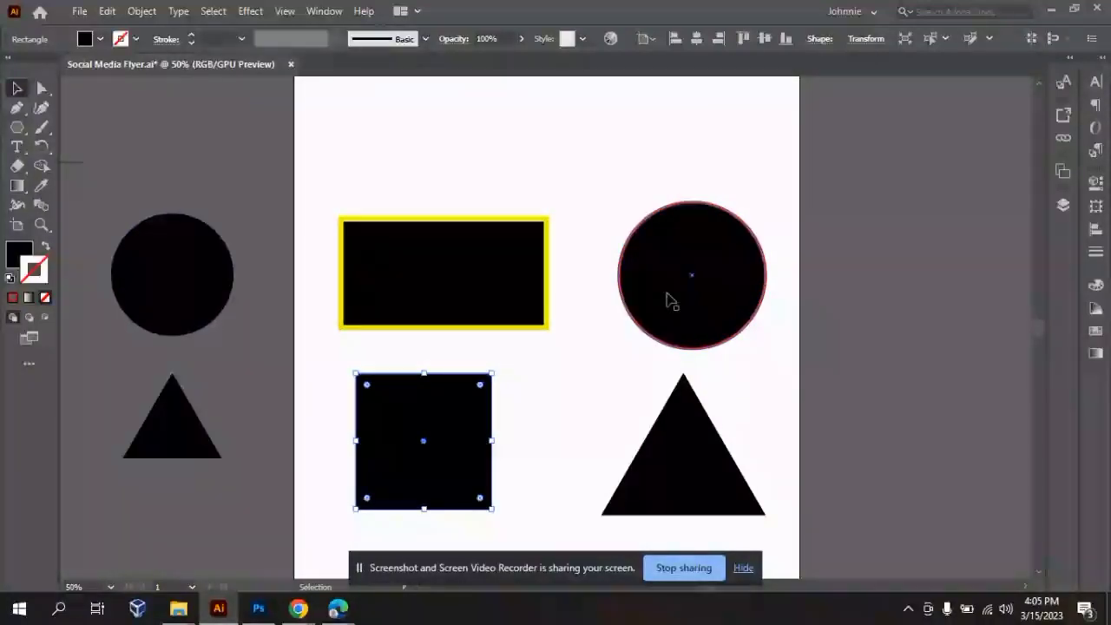
{"action": "left_click", "coordinate": [671, 299]}
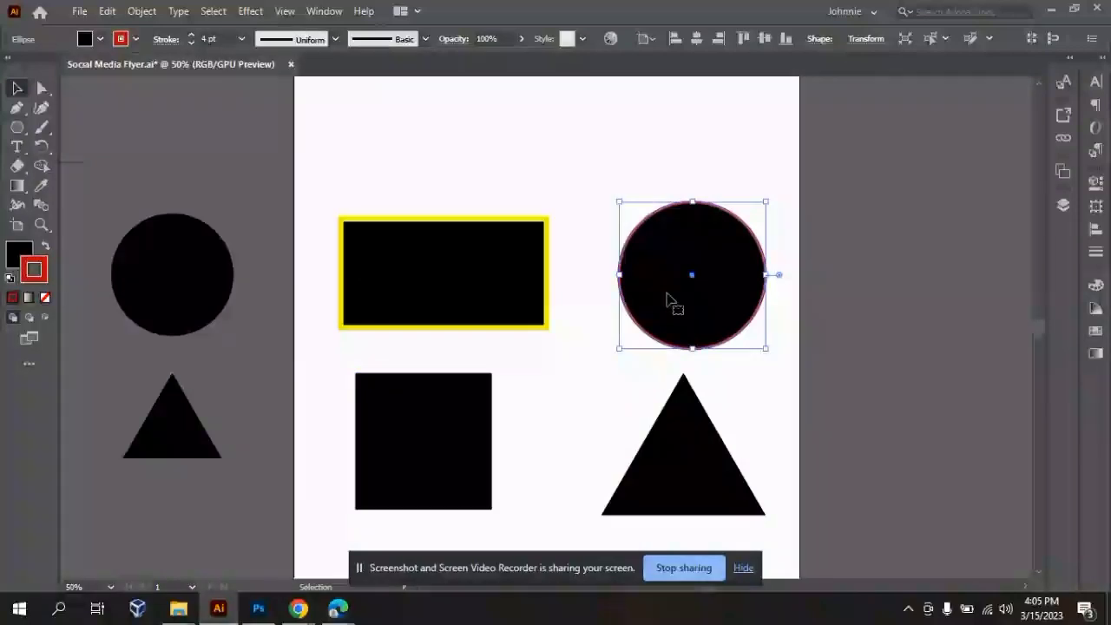
{"action": "left_click", "coordinate": [424, 440]}
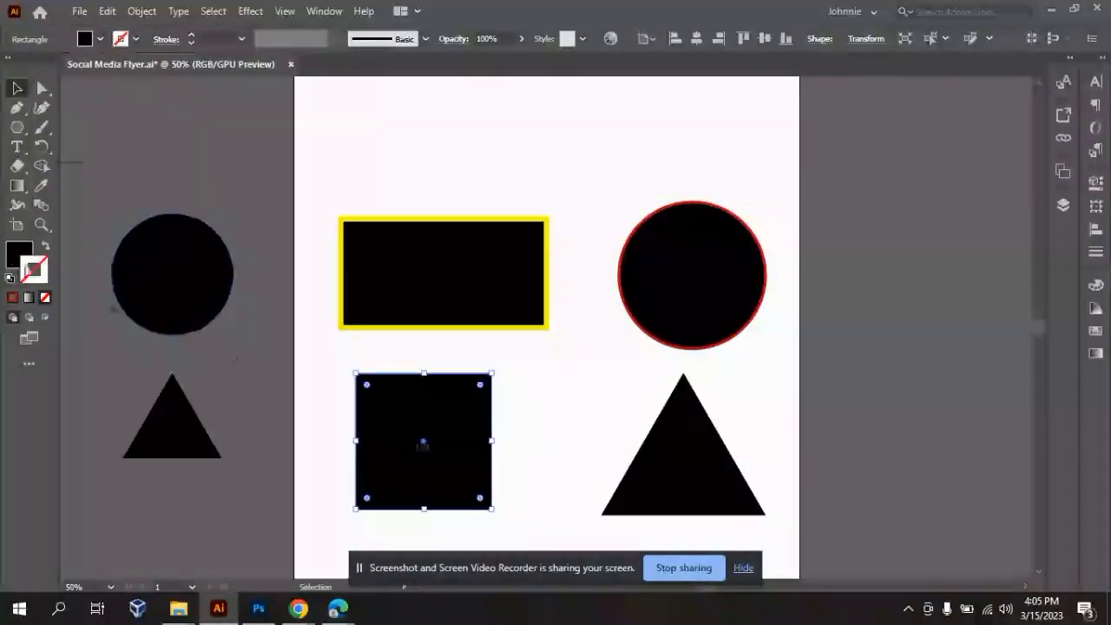
{"action": "left_click", "coordinate": [14, 300]}
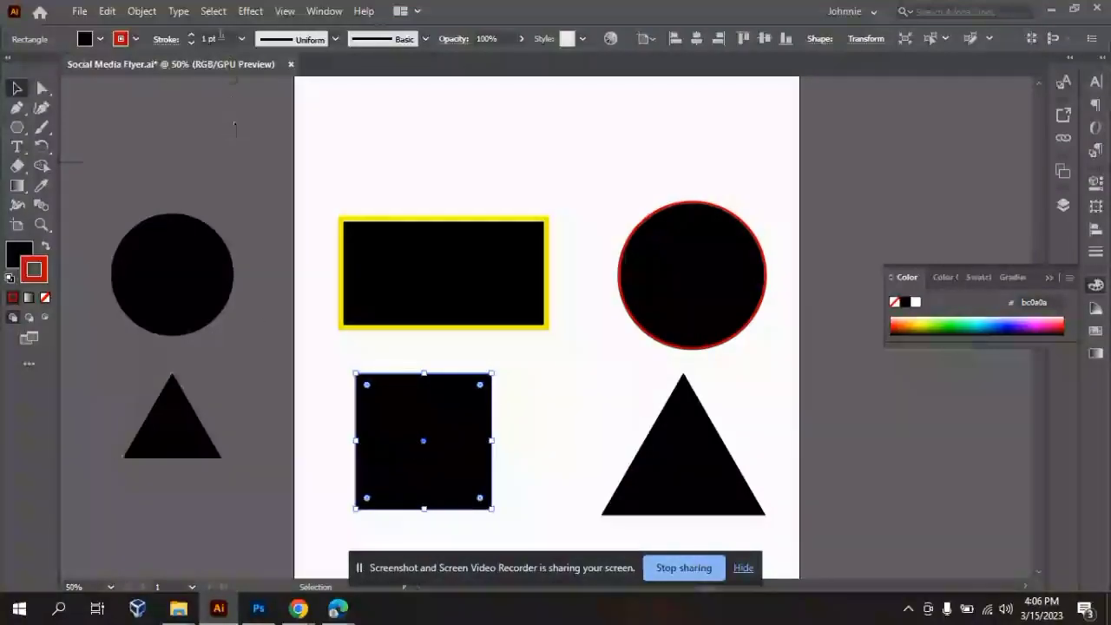
{"action": "left_click", "coordinate": [216, 38]}
{"action": "type", "text": "10"}
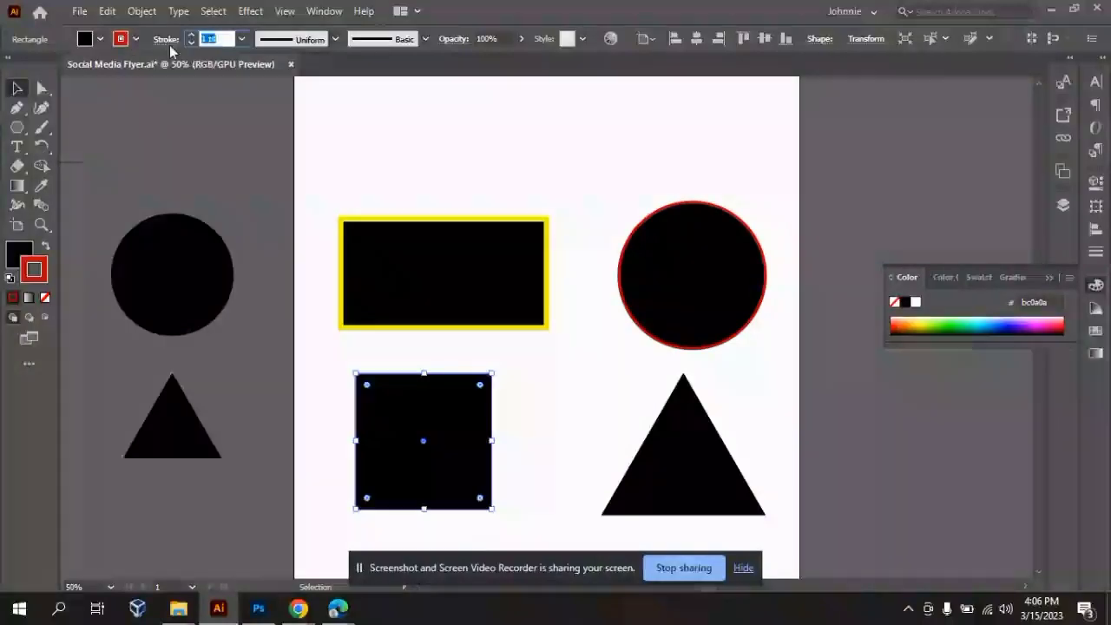
{"action": "key", "text": "BackSpace"}
{"action": "key", "text": "BackSpace"}
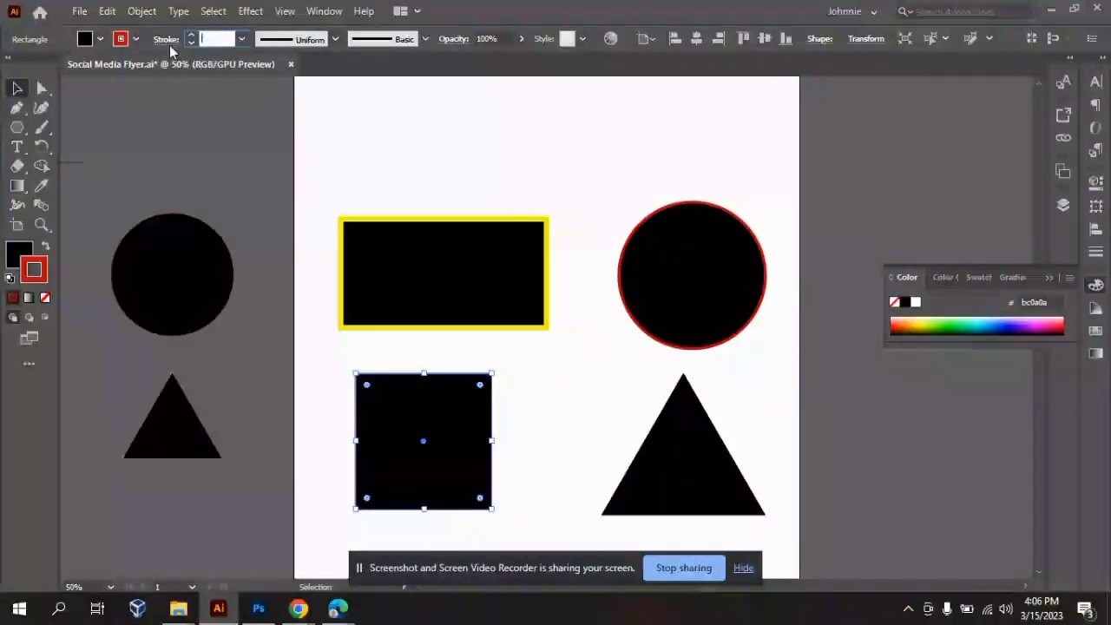
{"action": "type", "text": "3"}
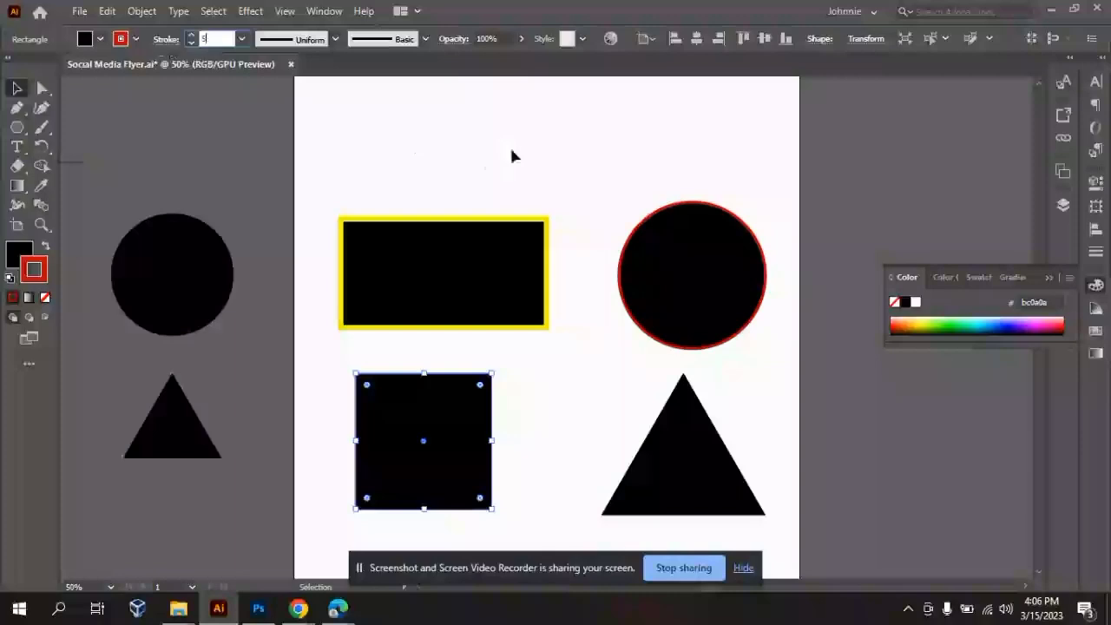
- Apply the same red bc0a0a stroke to the triangle on the artboard at 5 pt, and deselect it
{"action": "left_click", "coordinate": [655, 460]}
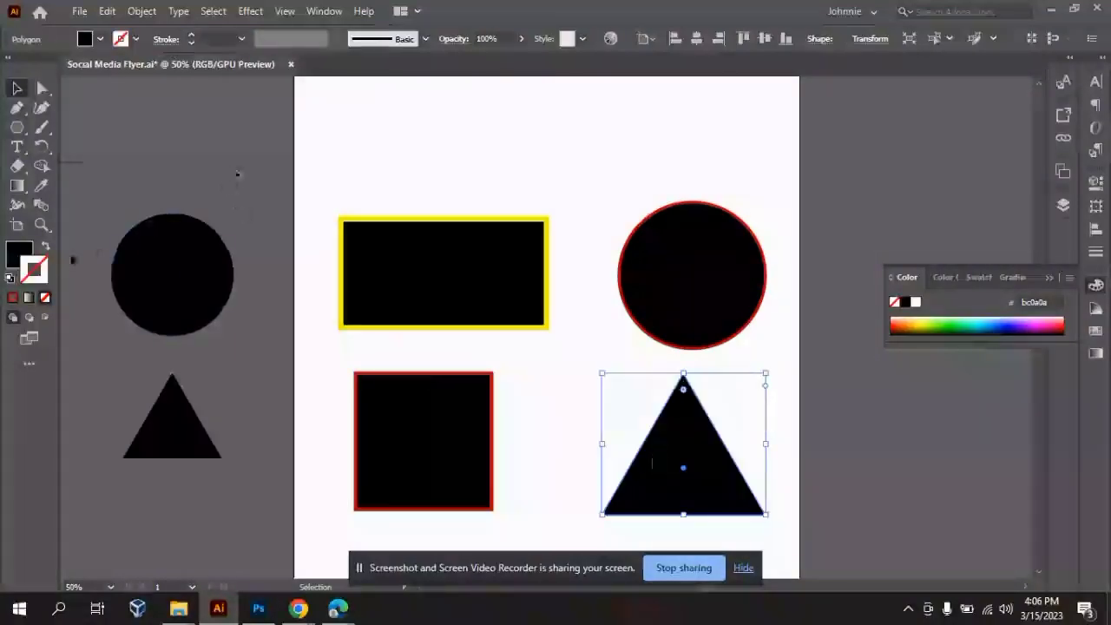
{"action": "left_click", "coordinate": [12, 301]}
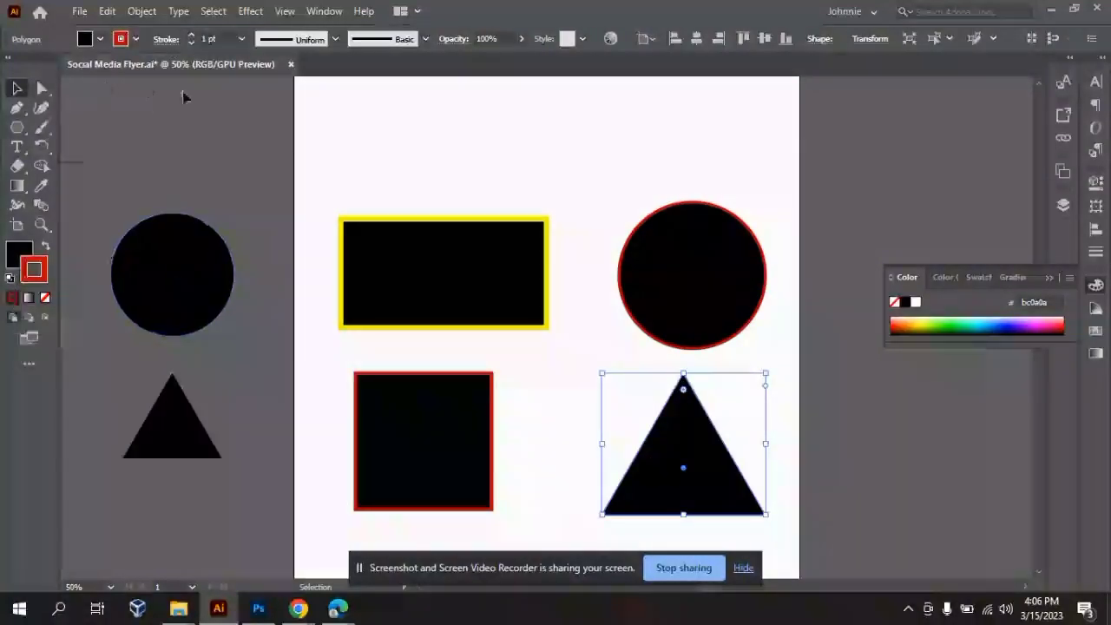
{"action": "left_click_drag", "start_coordinate": [221, 39], "coordinate": [161, 56]}
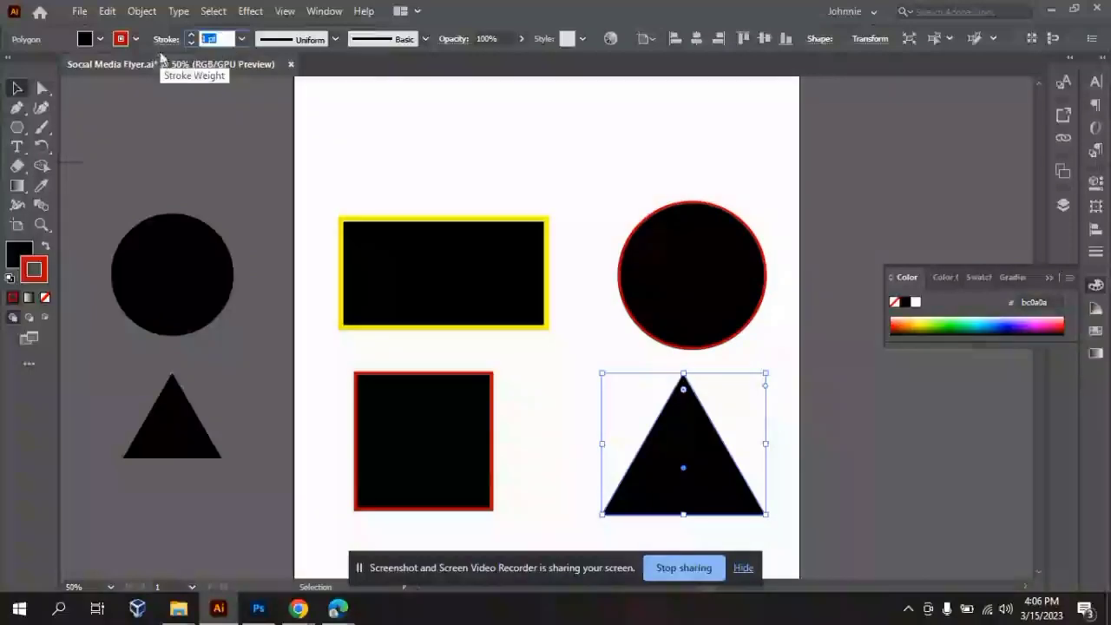
{"action": "type", "text": "5"}
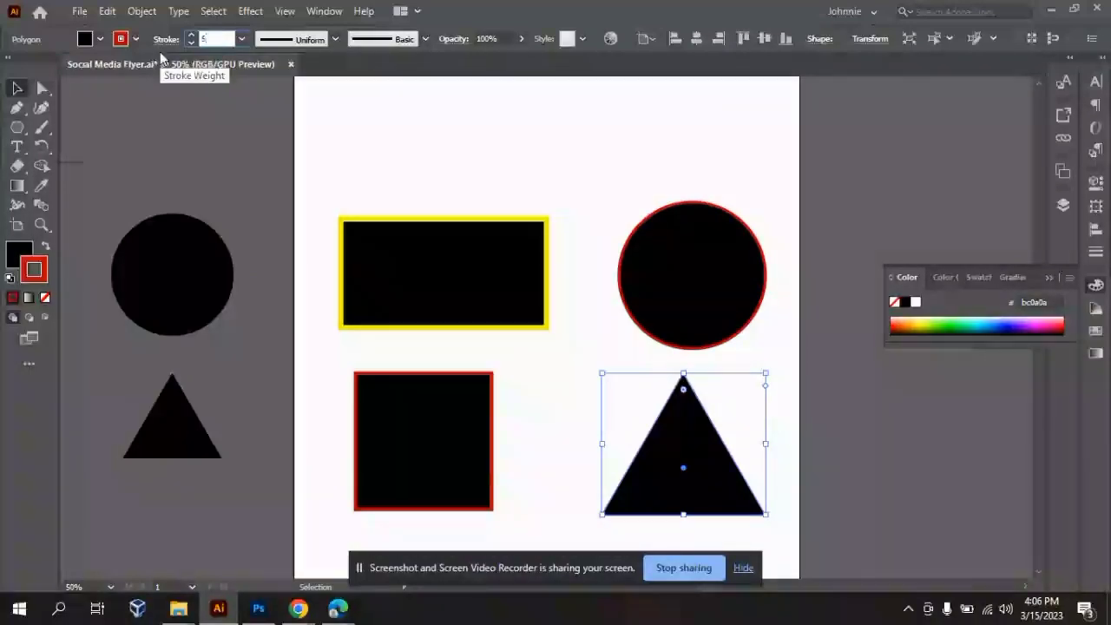
{"action": "key", "text": "Return"}
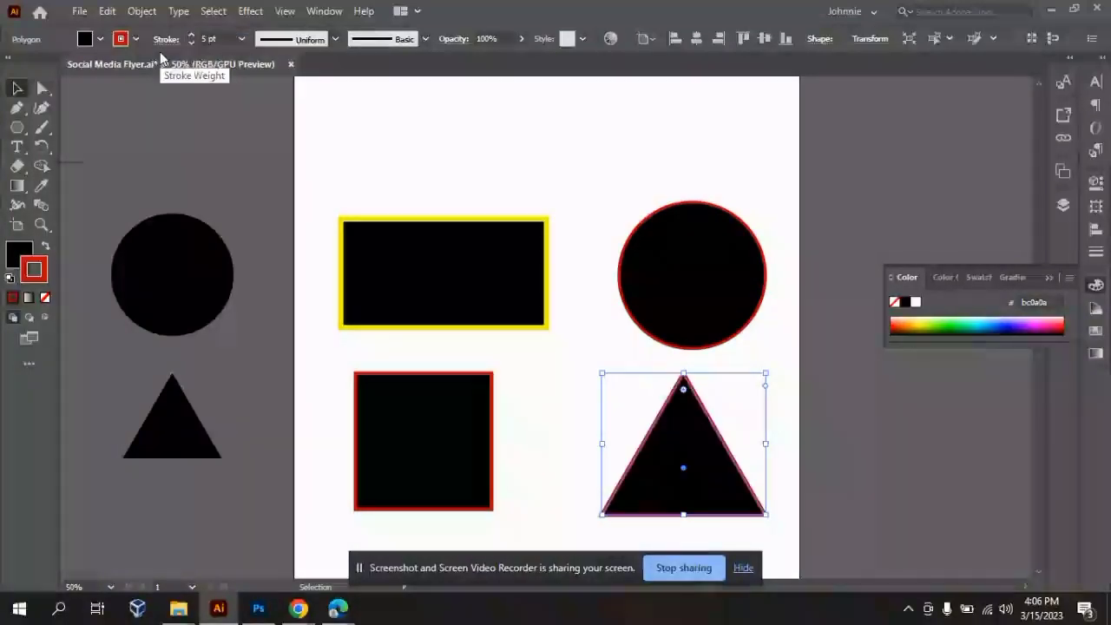
{"action": "left_click", "coordinate": [822, 442]}
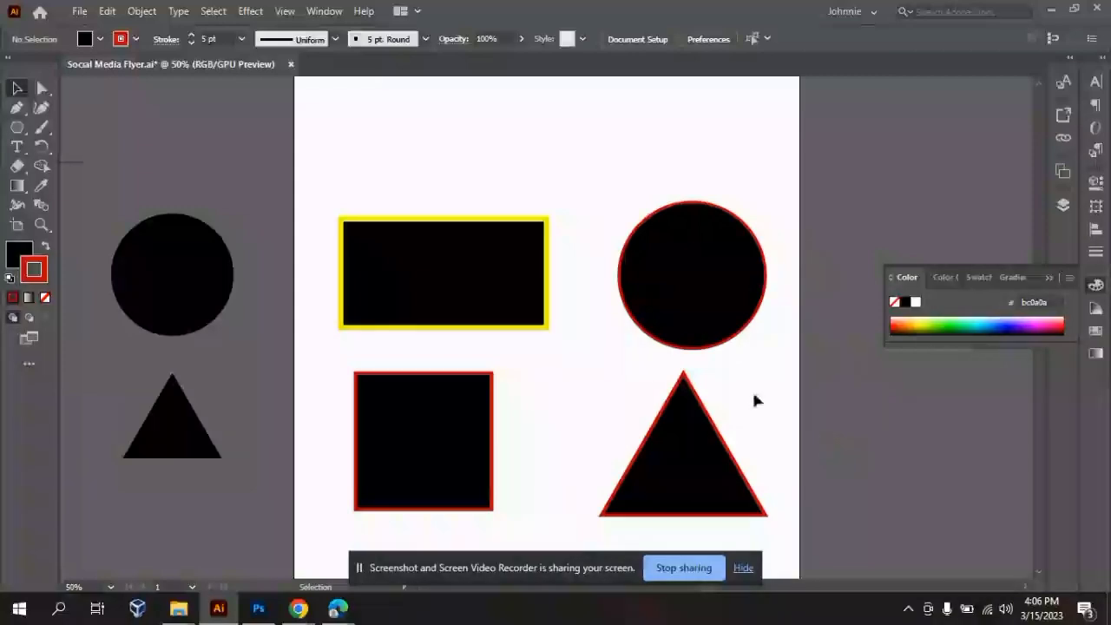
- Isolate the wide rectangle on the artboard and remove its yellow stroke
{"action": "left_click", "coordinate": [512, 262]}
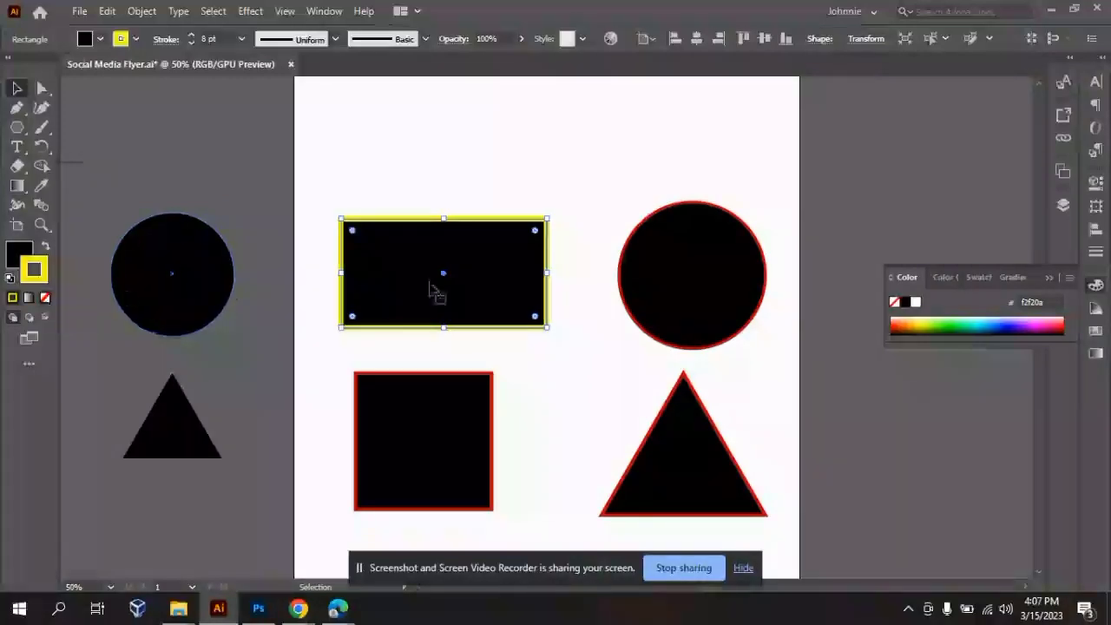
{"action": "left_click", "coordinate": [472, 193]}
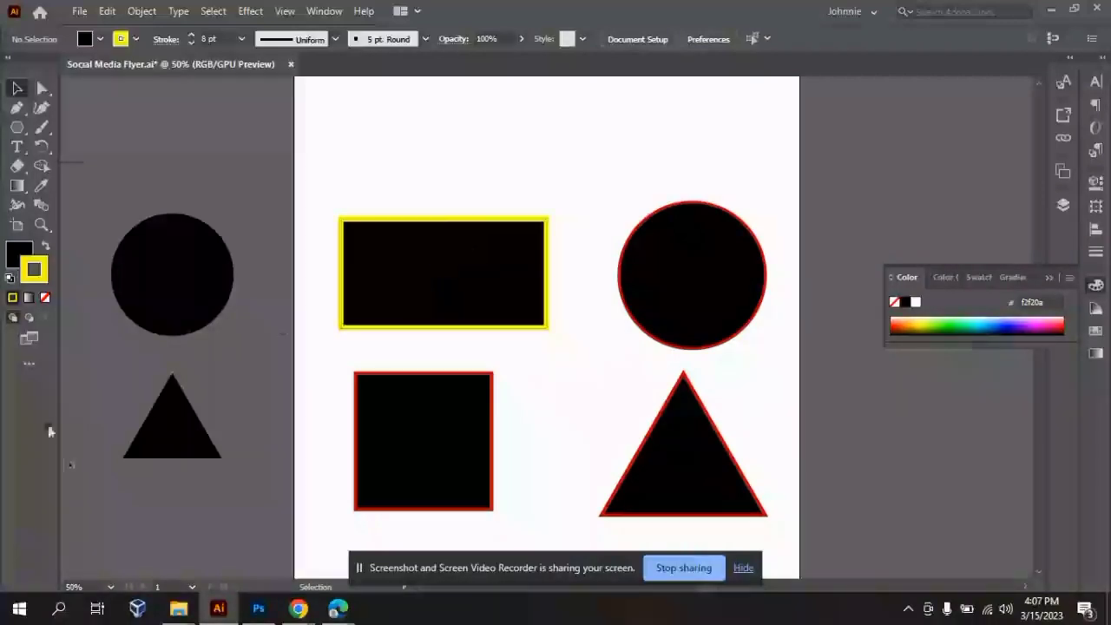
{"action": "left_click", "coordinate": [46, 297]}
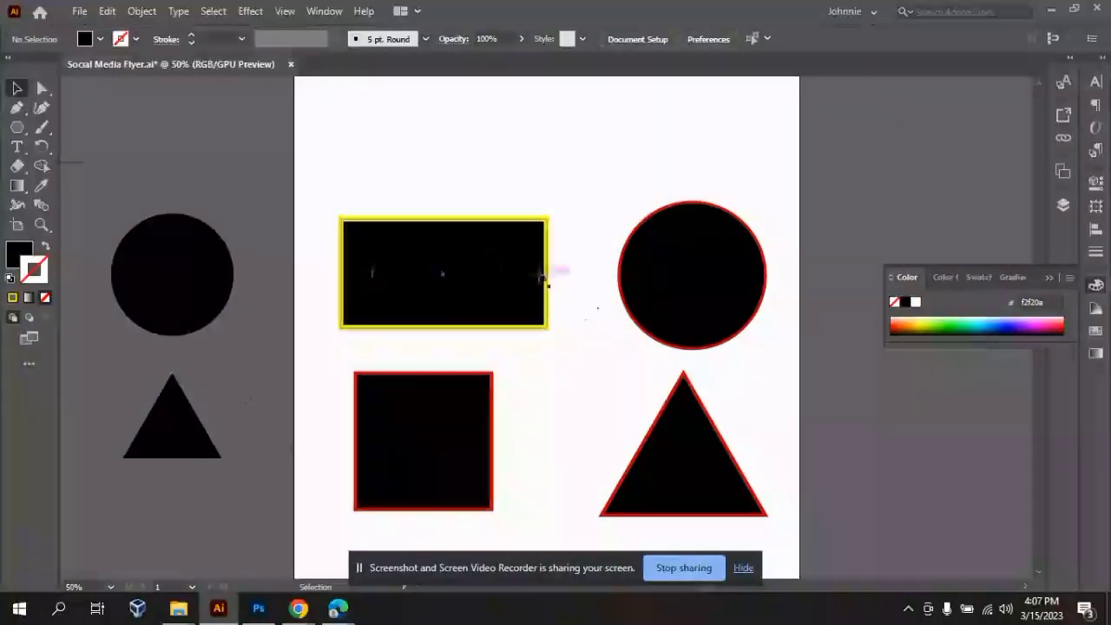
{"action": "double_click", "coordinate": [379, 293]}
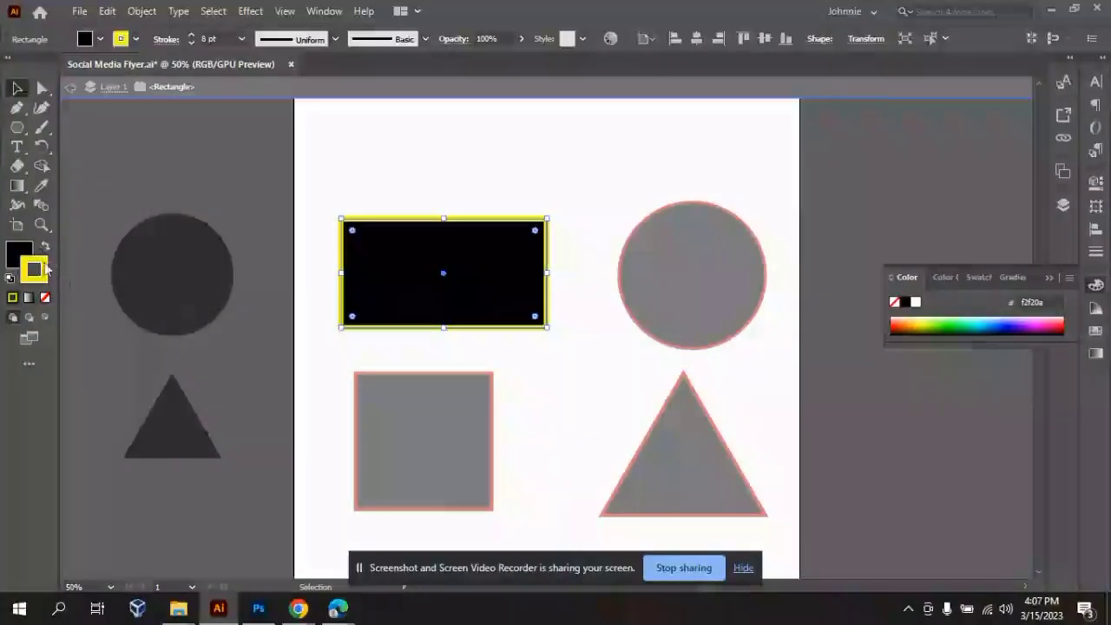
{"action": "left_click", "coordinate": [46, 298]}
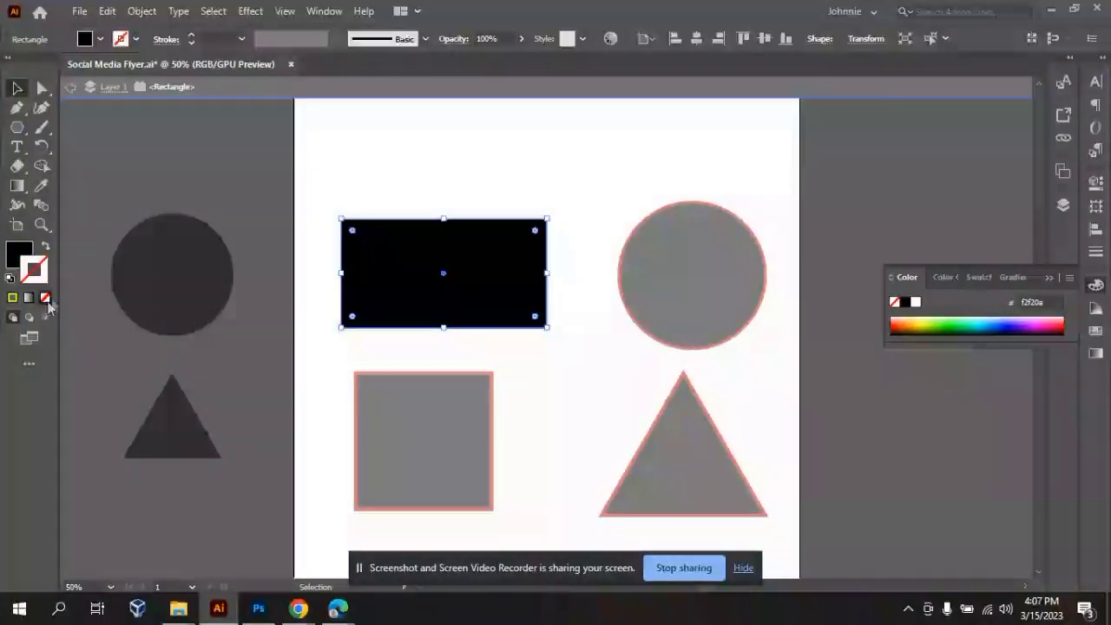
- Exit isolation mode for the wide rectangle to return to the full artwork
{"action": "double_click", "coordinate": [171, 154]}
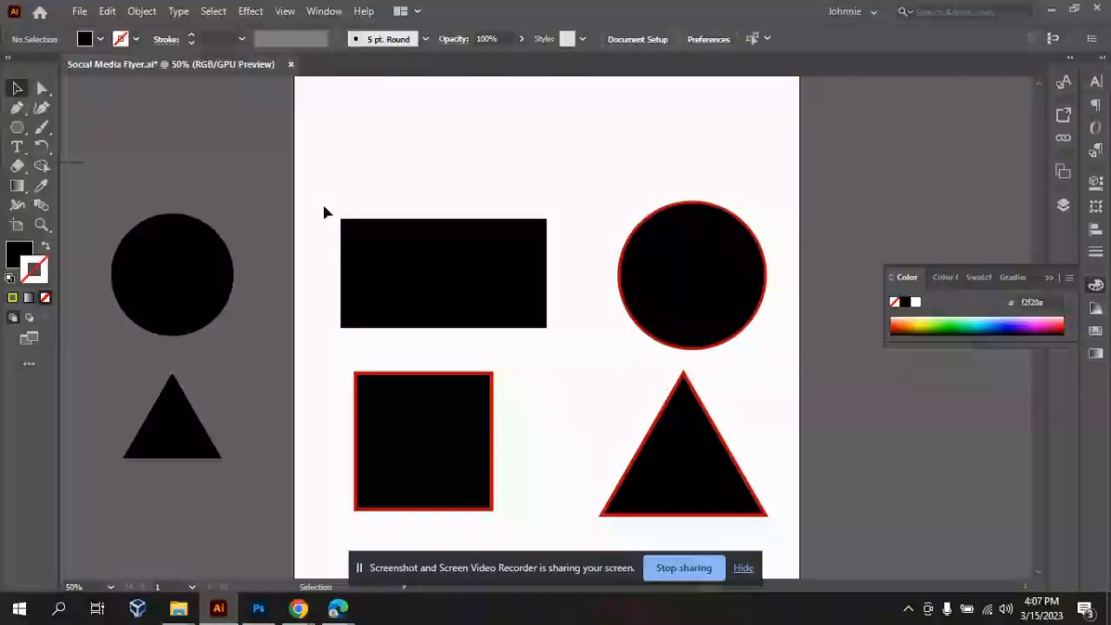
- Try moving the wide rectangle partly off the artboard over the pasteboard circle, and undo the move
{"action": "left_click_drag", "start_coordinate": [503, 292], "coordinate": [331, 236]}
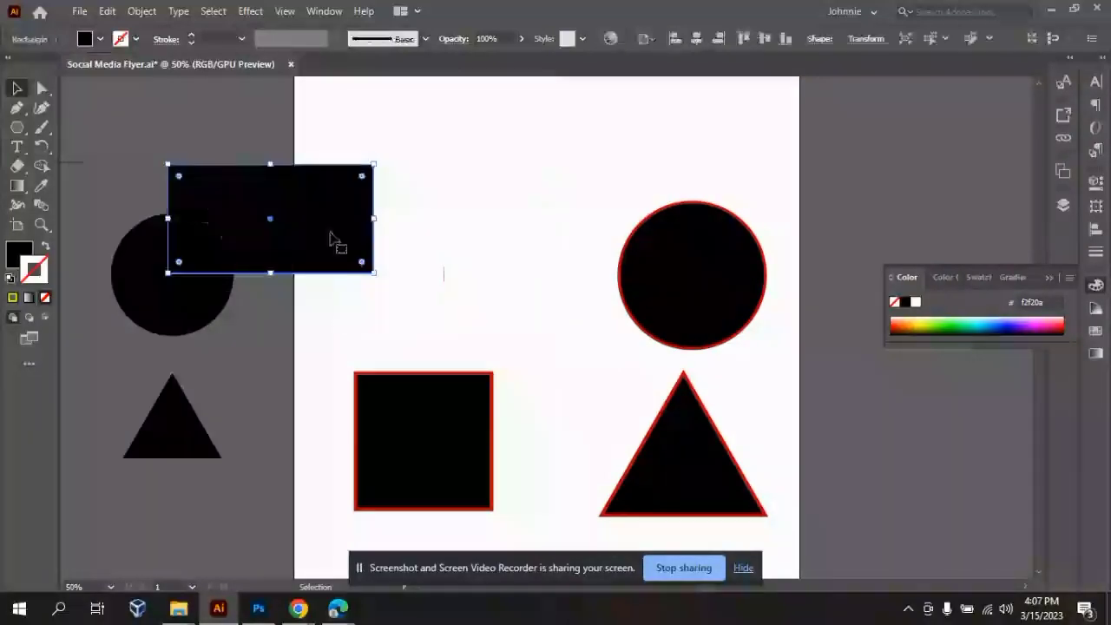
{"action": "key", "text": "ctrl+z"}
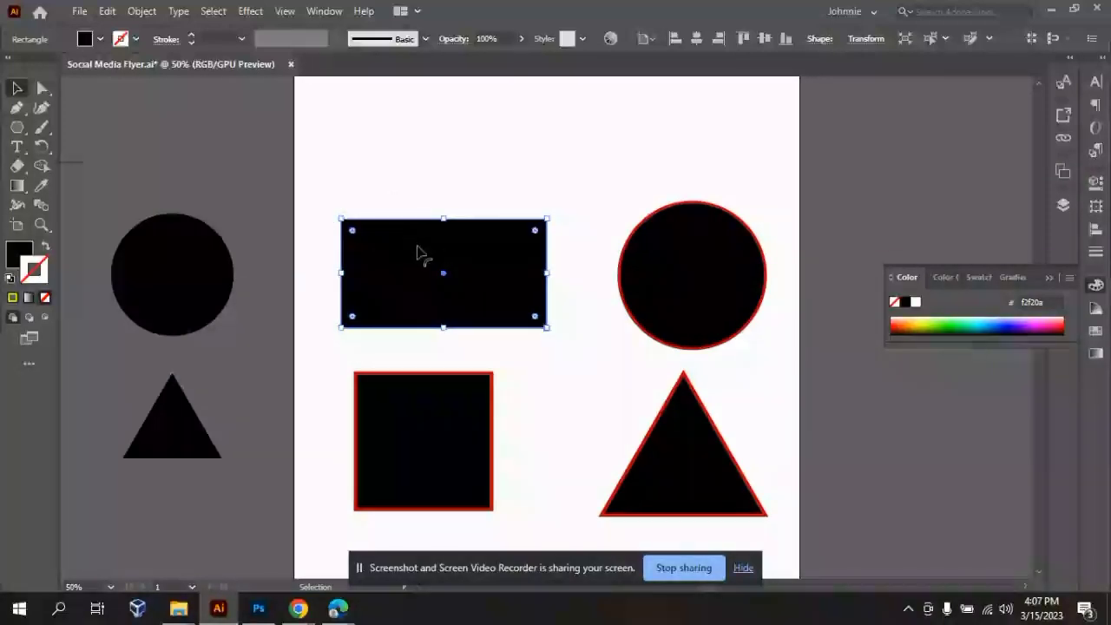
{"action": "left_click", "coordinate": [610, 178]}
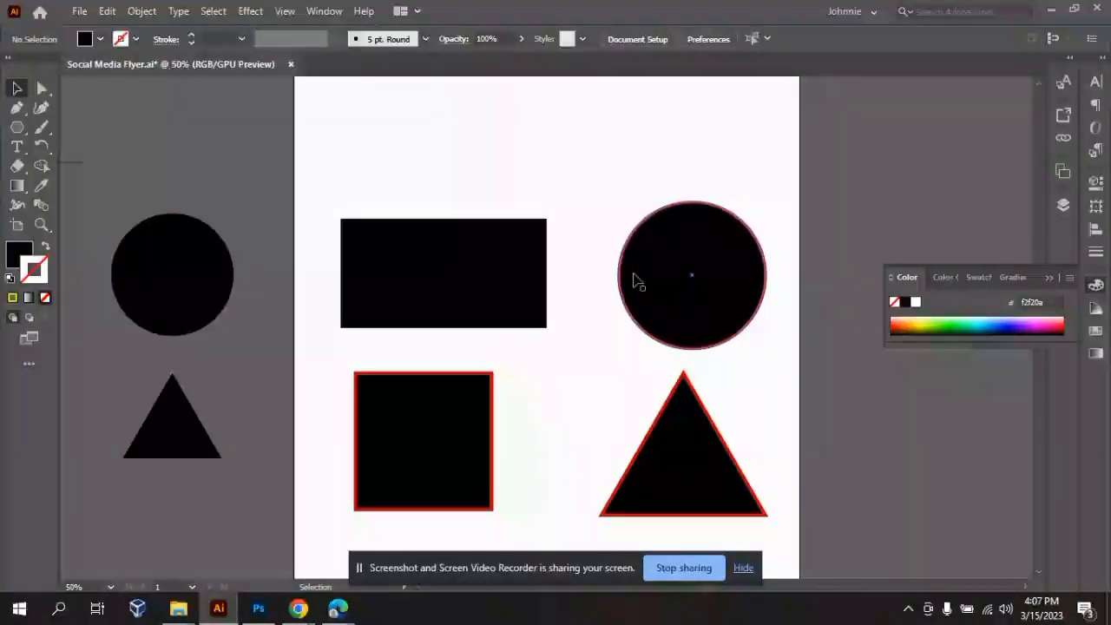
{"action": "left_click", "coordinate": [441, 268]}
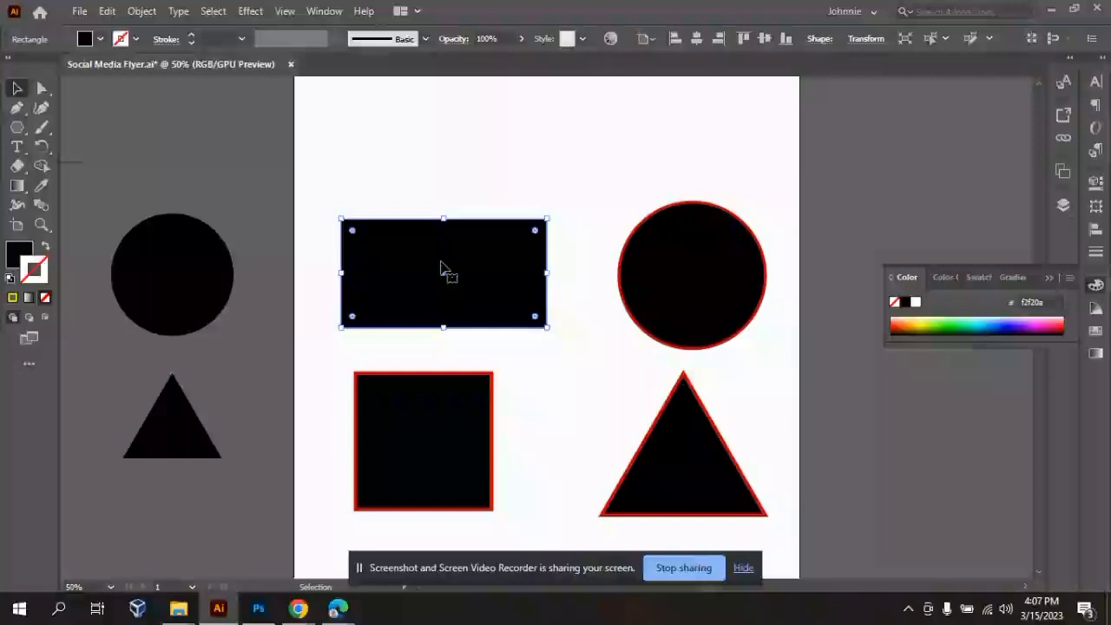
- Remove the fill from the artboard circle, keeping its red stroke, and deselect it
{"action": "left_click", "coordinate": [699, 296]}
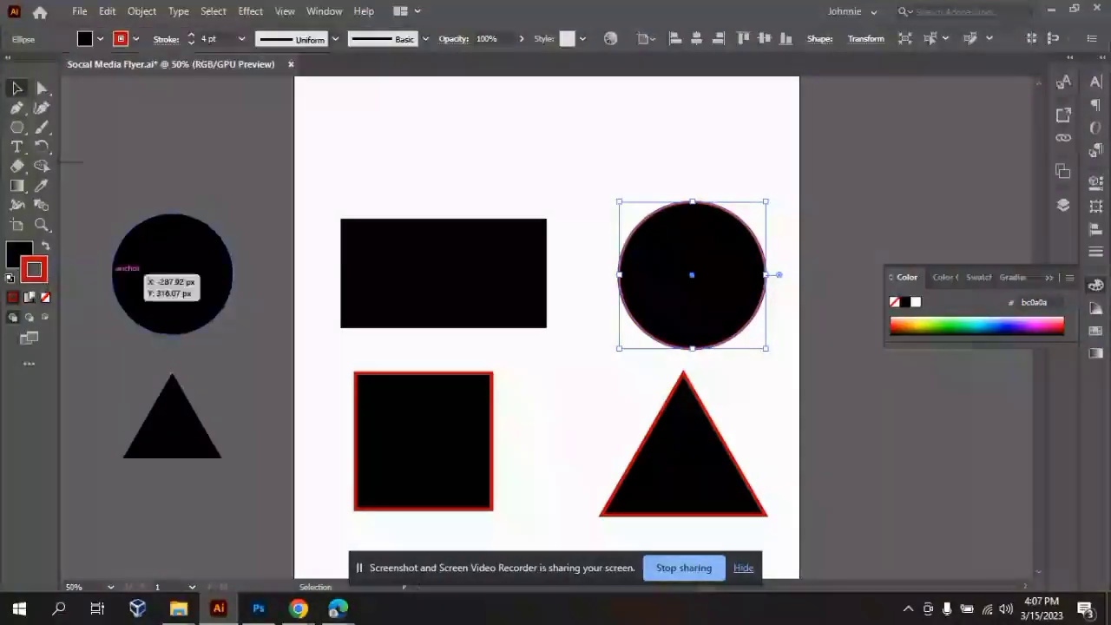
{"action": "left_click", "coordinate": [15, 255]}
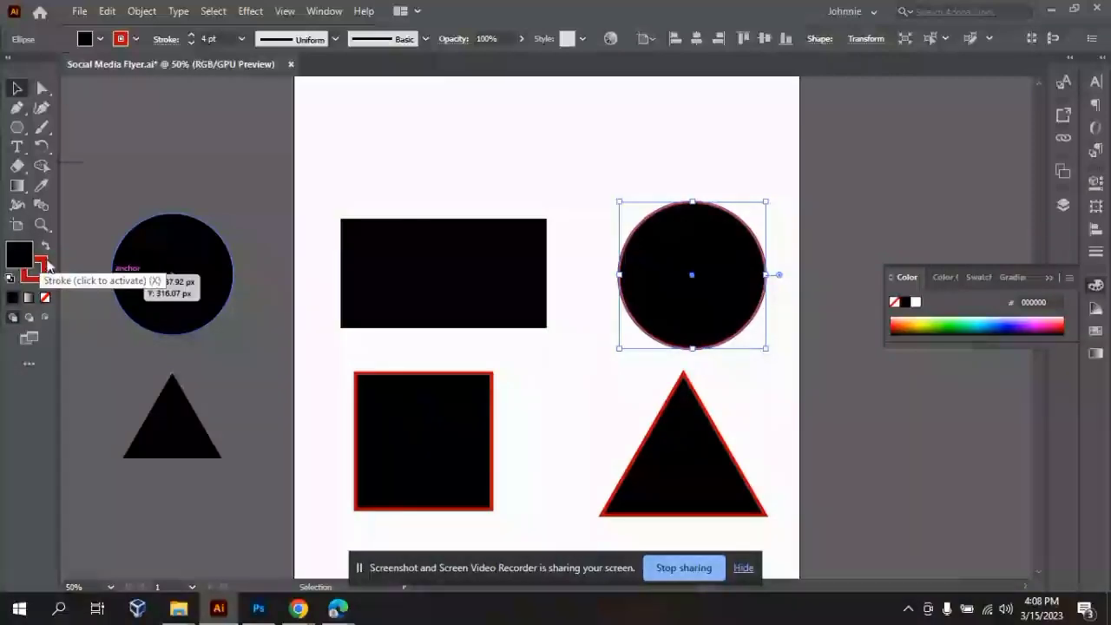
{"action": "left_click", "coordinate": [38, 269]}
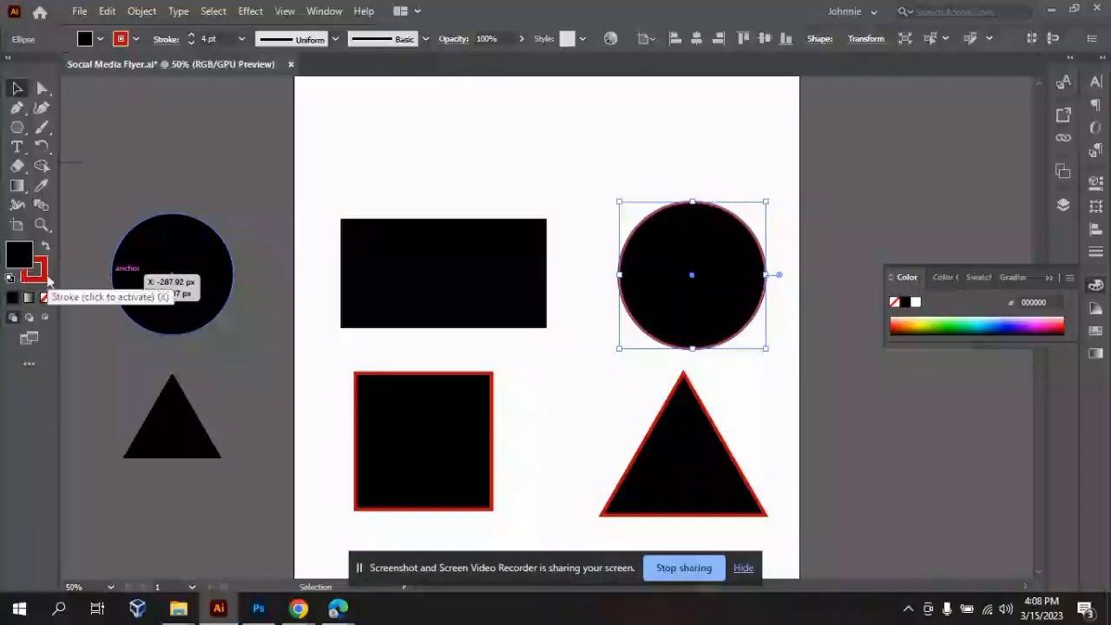
{"action": "left_click", "coordinate": [24, 259]}
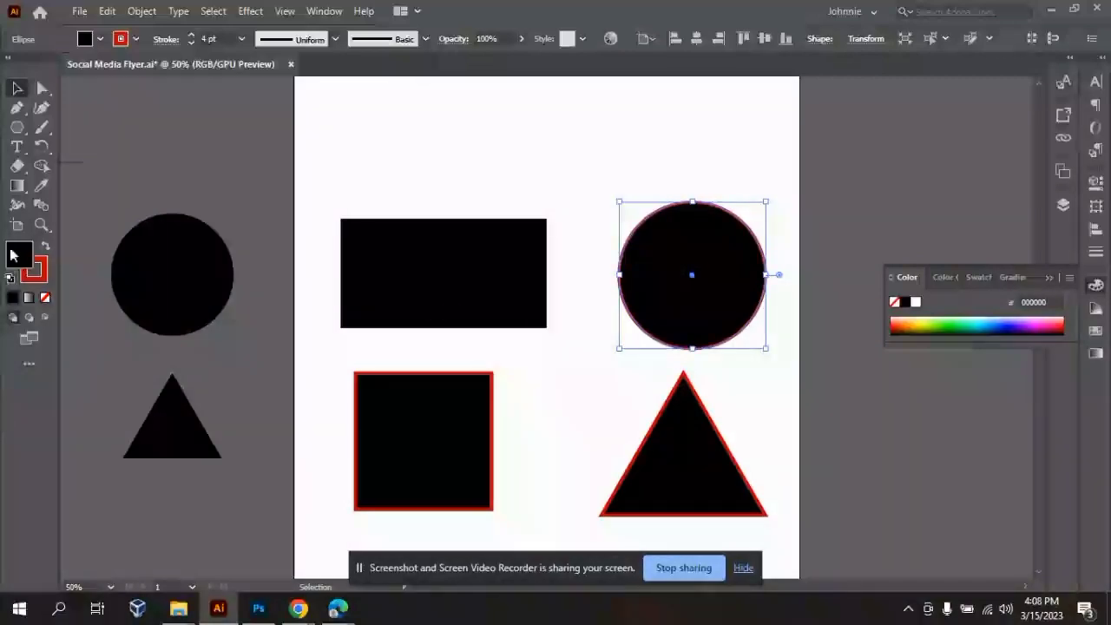
{"action": "left_click", "coordinate": [46, 298]}
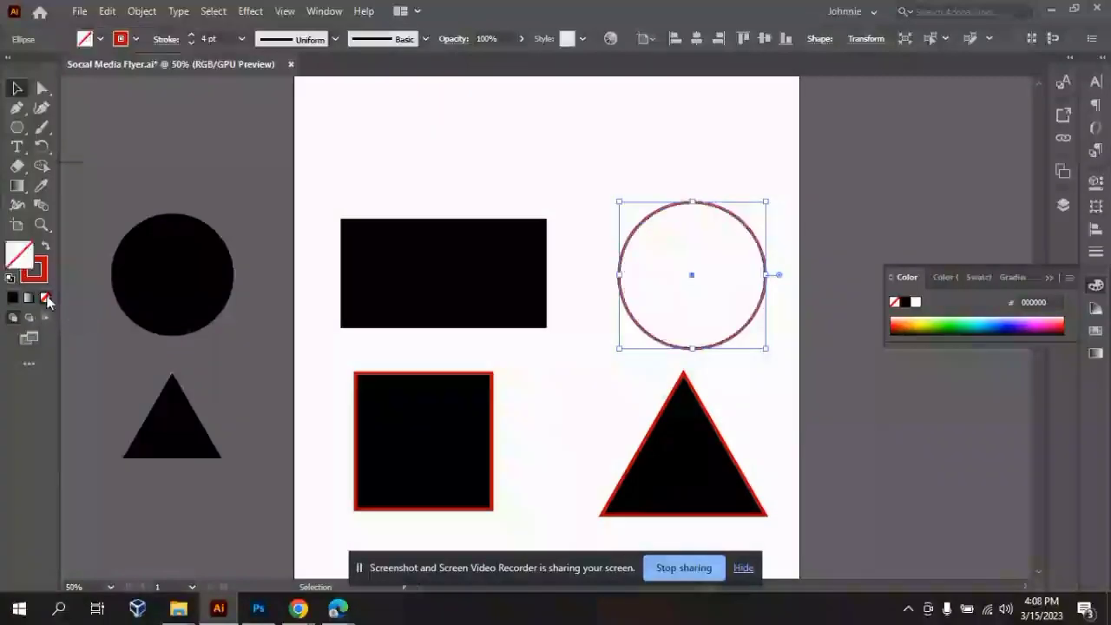
{"action": "left_click", "coordinate": [489, 154]}
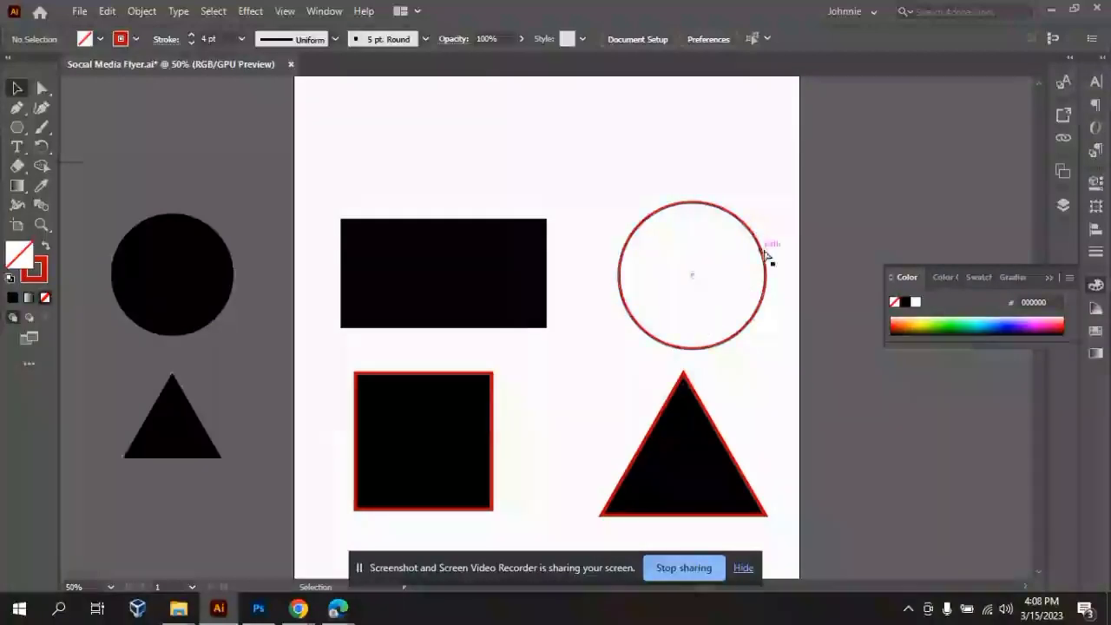
- Try moving the unfilled circle off the artboard onto the empty pasteboard beside it, and undo the move
{"action": "key", "text": "ctrl+minus"}
{"action": "key", "text": "ctrl+minus"}
{"action": "key", "text": "ctrl+plus"}
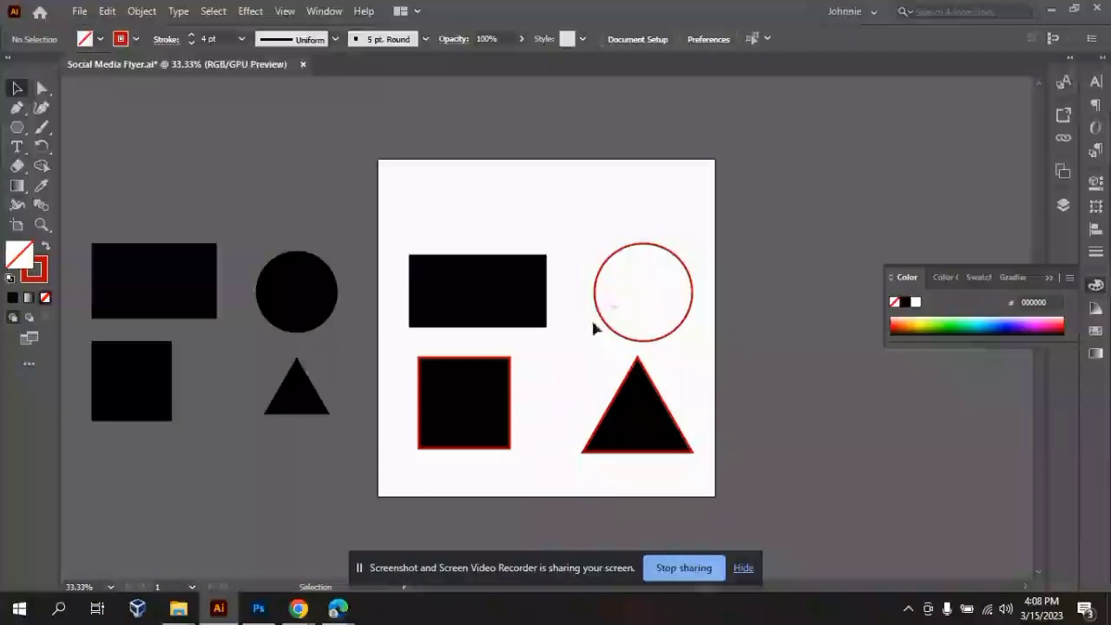
{"action": "left_click", "coordinate": [638, 293]}
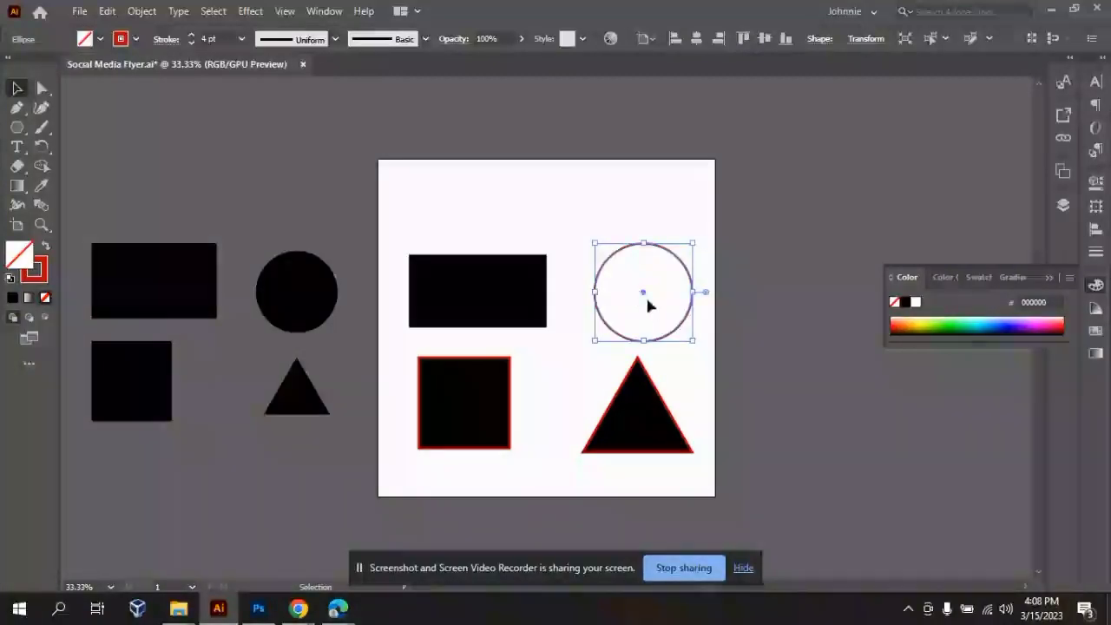
{"action": "left_click_drag", "start_coordinate": [643, 300], "coordinate": [842, 240]}
{"action": "left_click", "coordinate": [858, 351]}
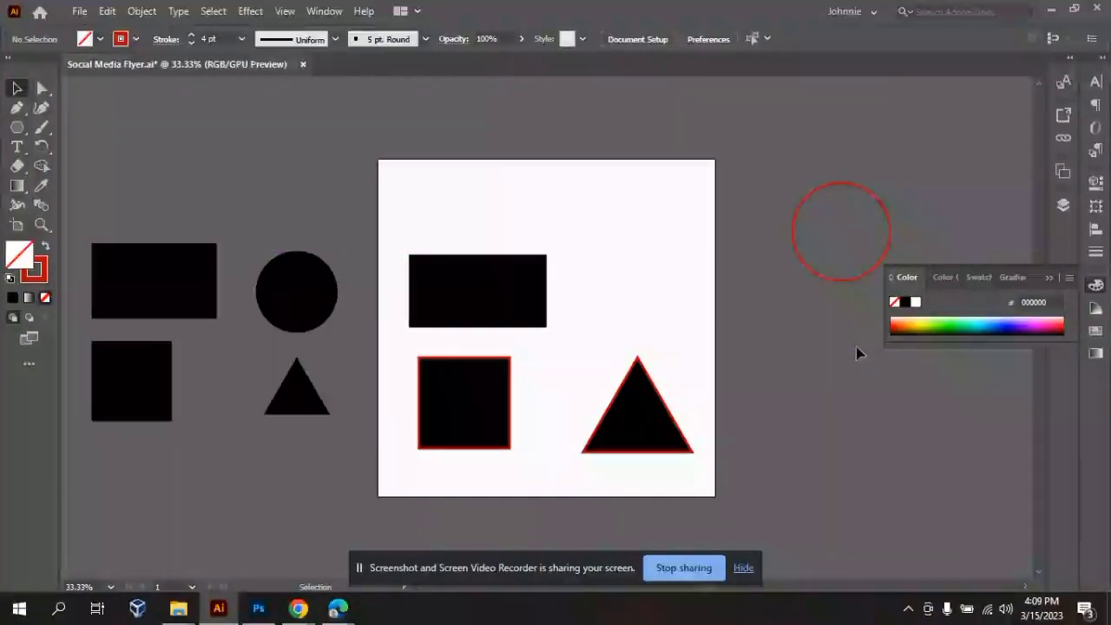
{"action": "key", "text": "ctrl+z"}
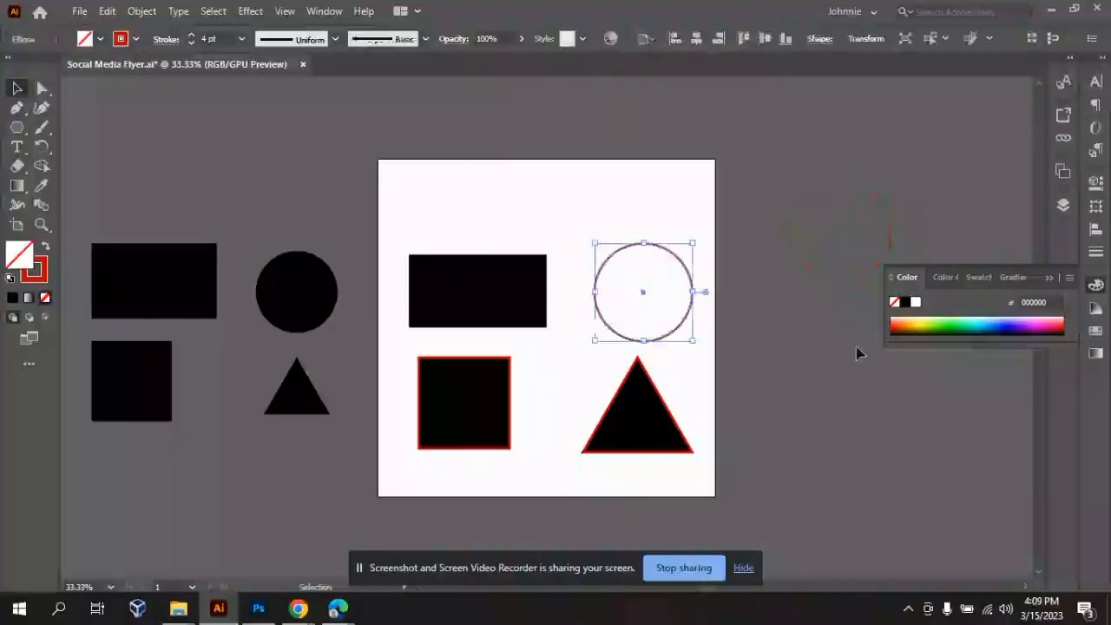
{"action": "left_click", "coordinate": [841, 398]}
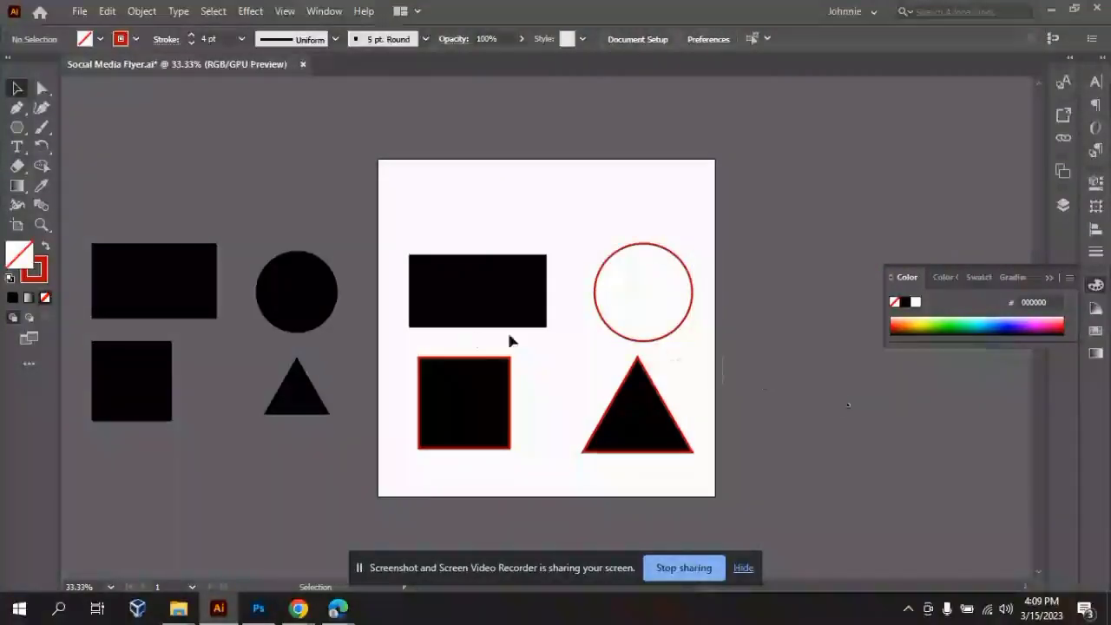
- Duplicate the pasteboard line onto the artboard above the wide rectangle and deselect the copy
{"action": "key", "text": "ctrl+minus"}
{"action": "key", "text": "ctrl+plus"}
{"action": "key", "text": "ctrl+plus"}
{"action": "key", "text": "ctrl+plus"}
{"action": "key", "text": "ctrl+minus"}
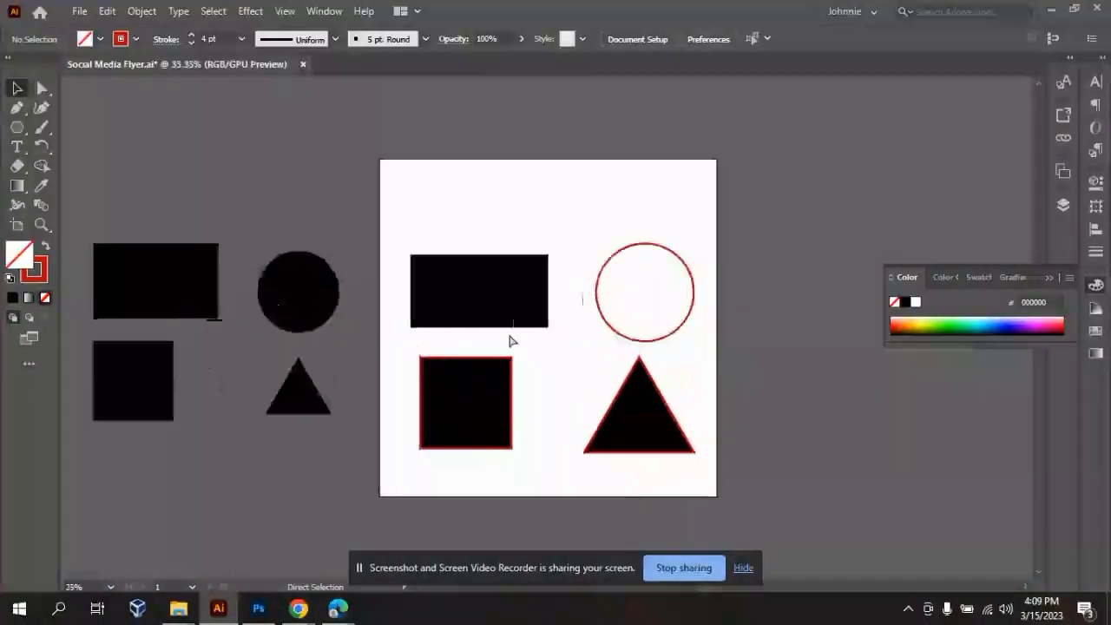
{"action": "key", "text": "ctrl+plus"}
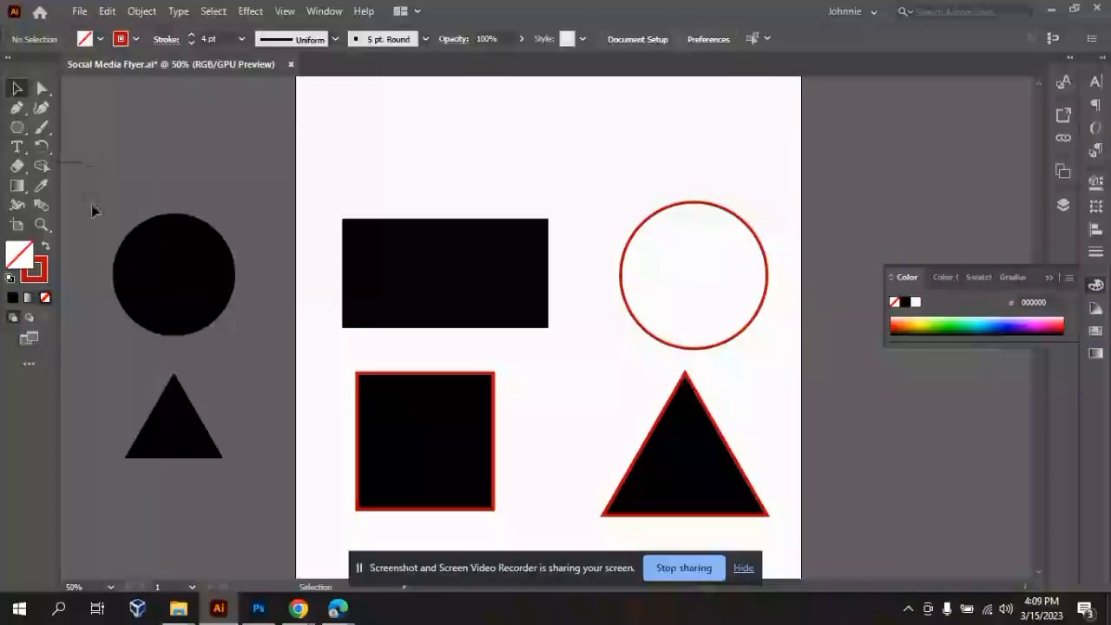
{"action": "left_click_drag", "start_coordinate": [69, 139], "coordinate": [90, 234]}
{"action": "left_click_drag", "start_coordinate": [81, 167], "coordinate": [529, 175]}
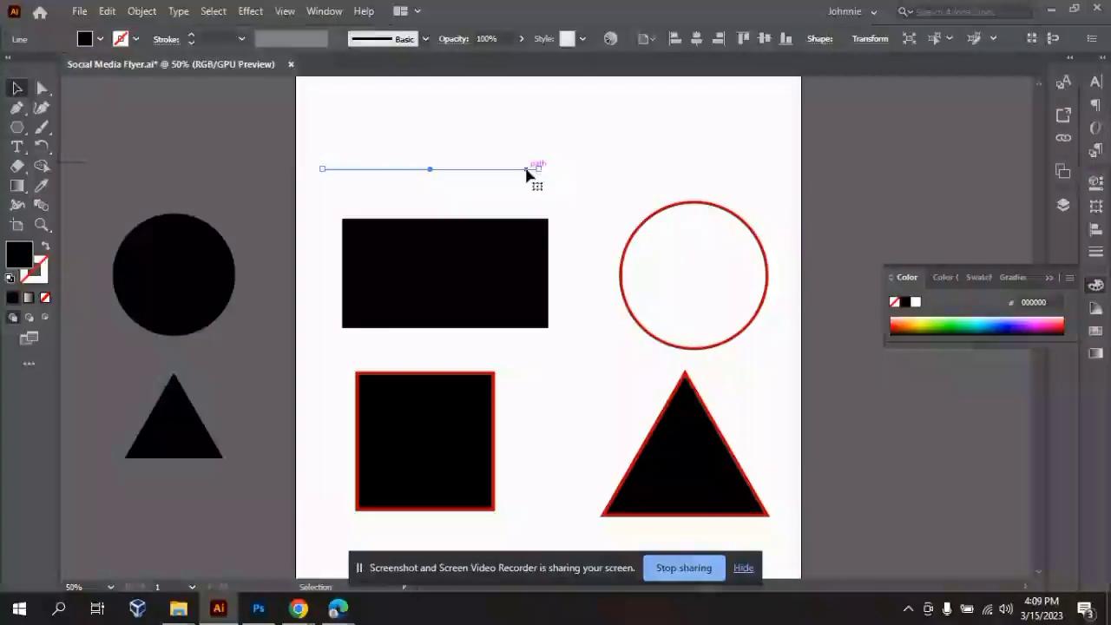
{"action": "left_click", "coordinate": [275, 163]}
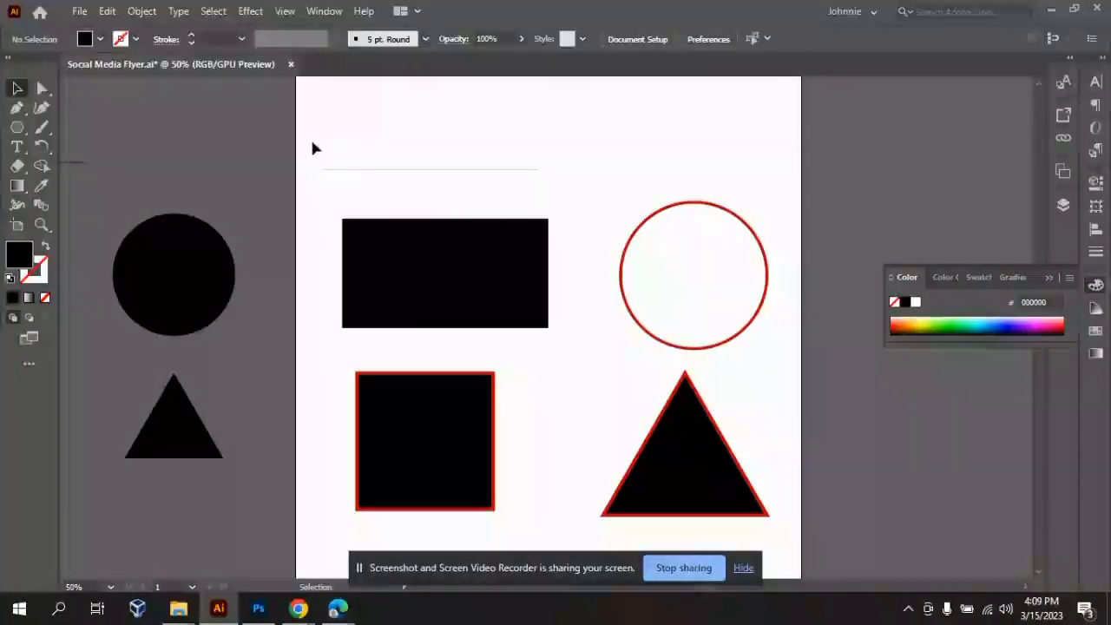
- Practise selecting the copied line alone and together with the wide rectangle, and delete the copied line
{"action": "left_click_drag", "start_coordinate": [306, 142], "coordinate": [583, 200]}
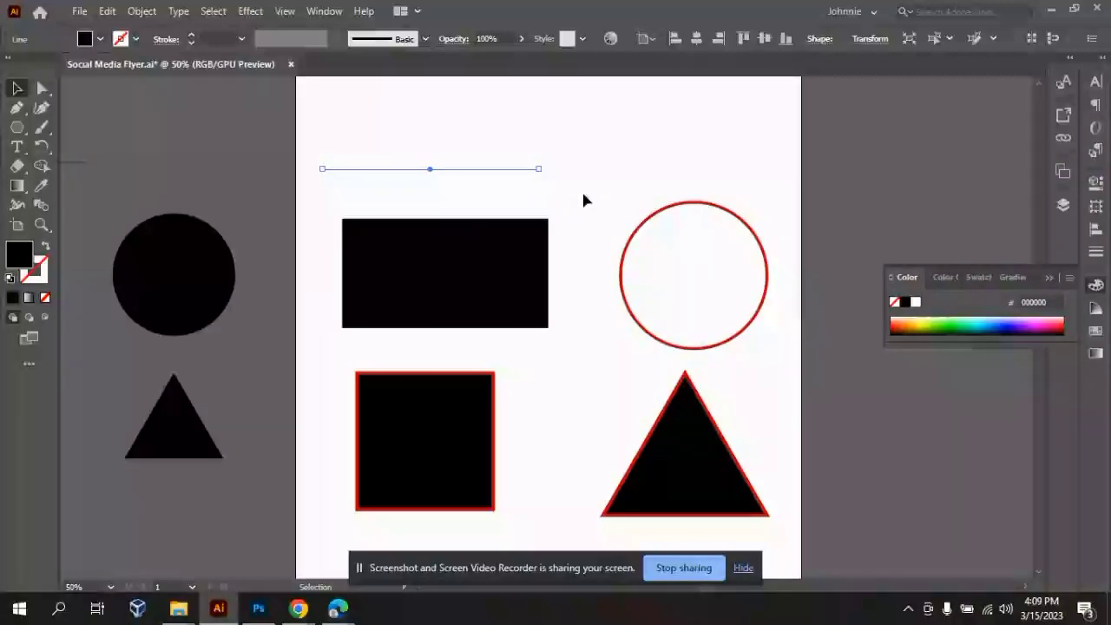
{"action": "left_click", "coordinate": [441, 160]}
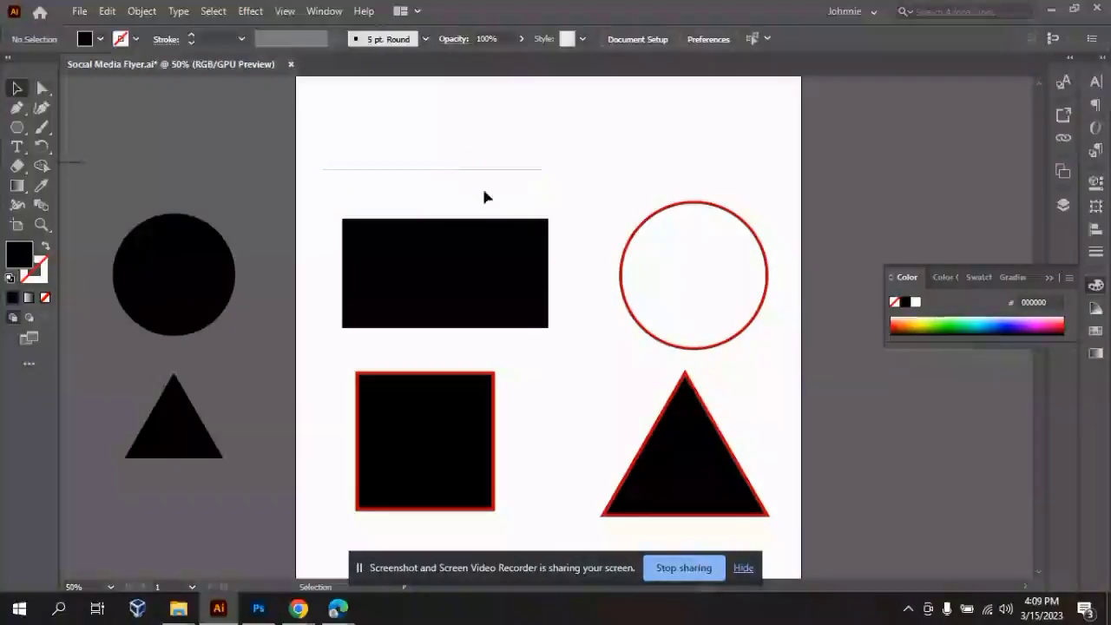
{"action": "left_click_drag", "start_coordinate": [474, 153], "coordinate": [506, 249]}
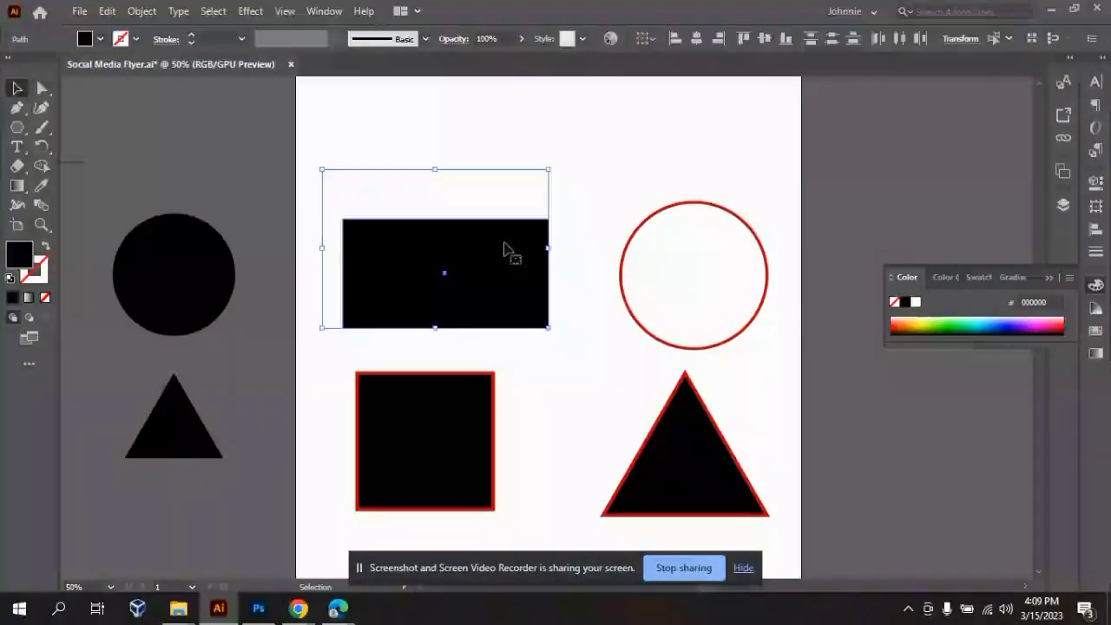
{"action": "left_click", "coordinate": [544, 127]}
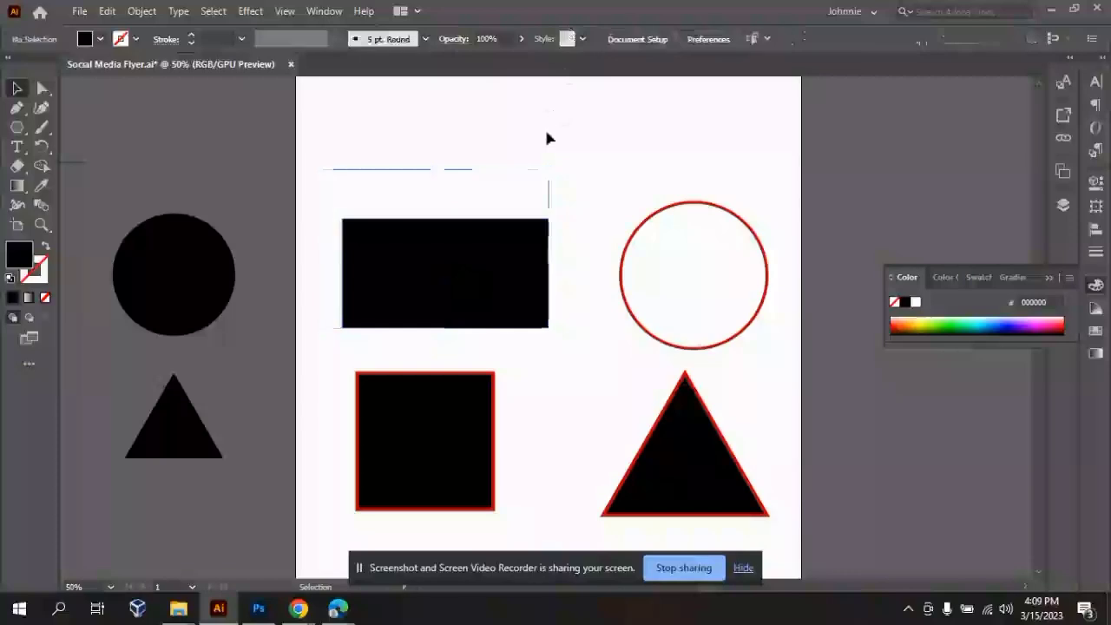
{"action": "left_click", "coordinate": [501, 188]}
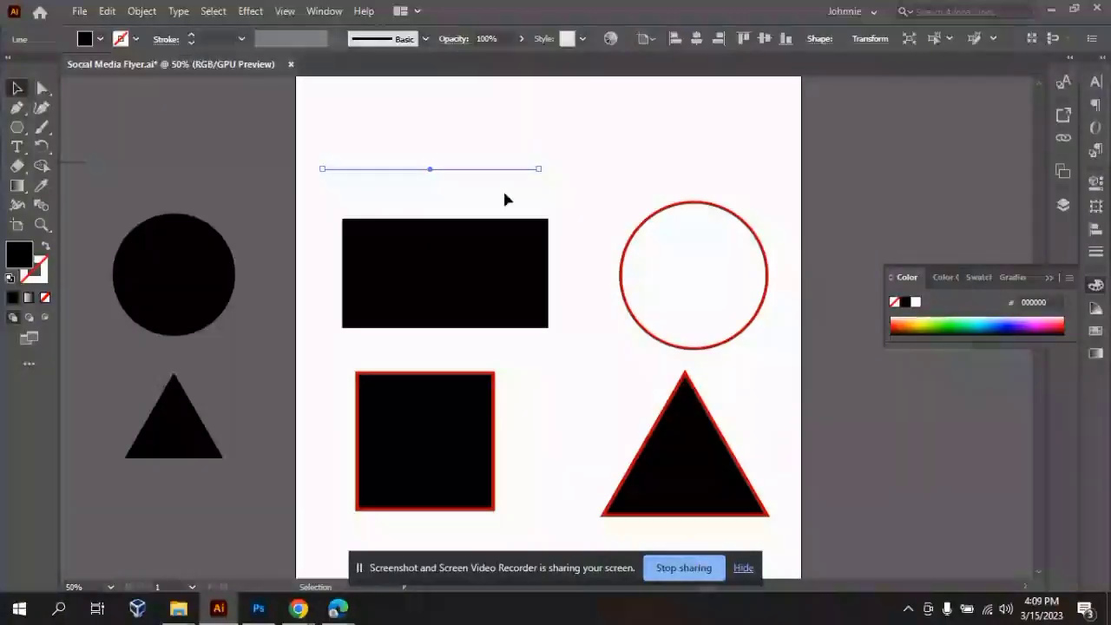
{"action": "key", "text": "Delete"}
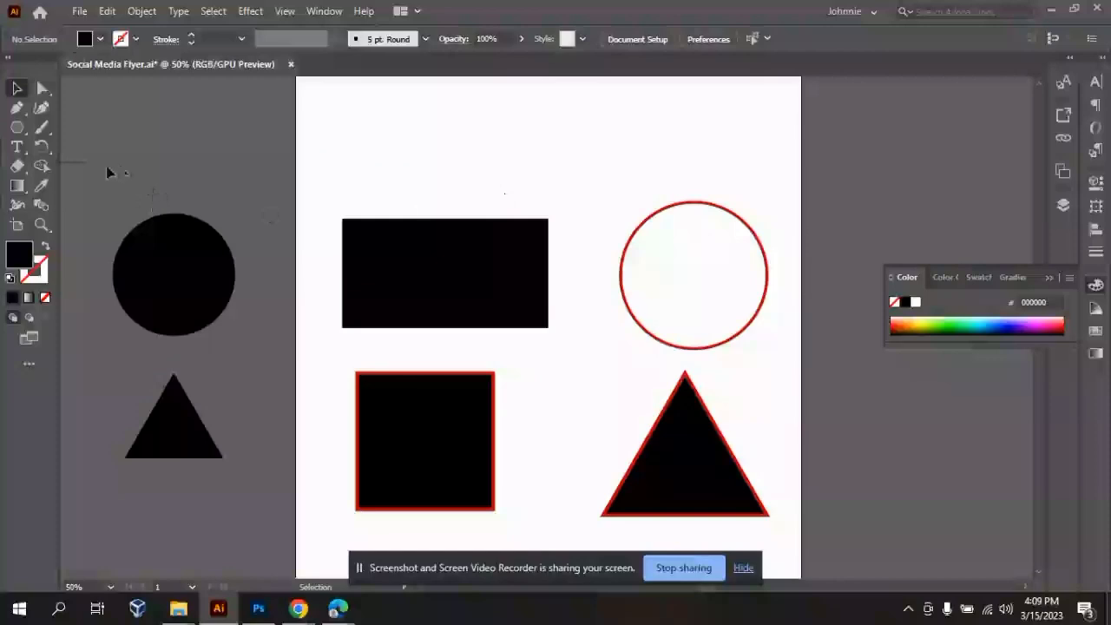
- Shift the pasteboard line slightly toward the artboard, duplicate it above the wide rectangle, and select only the copy
{"action": "left_click", "coordinate": [82, 163]}
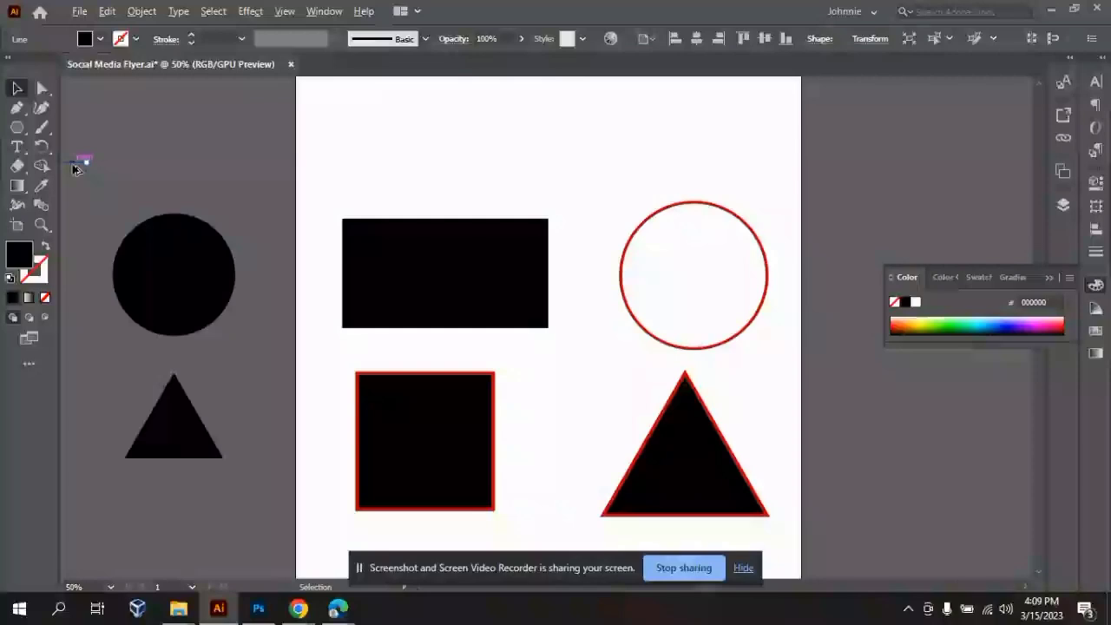
{"action": "left_click_drag", "start_coordinate": [72, 164], "coordinate": [76, 163]}
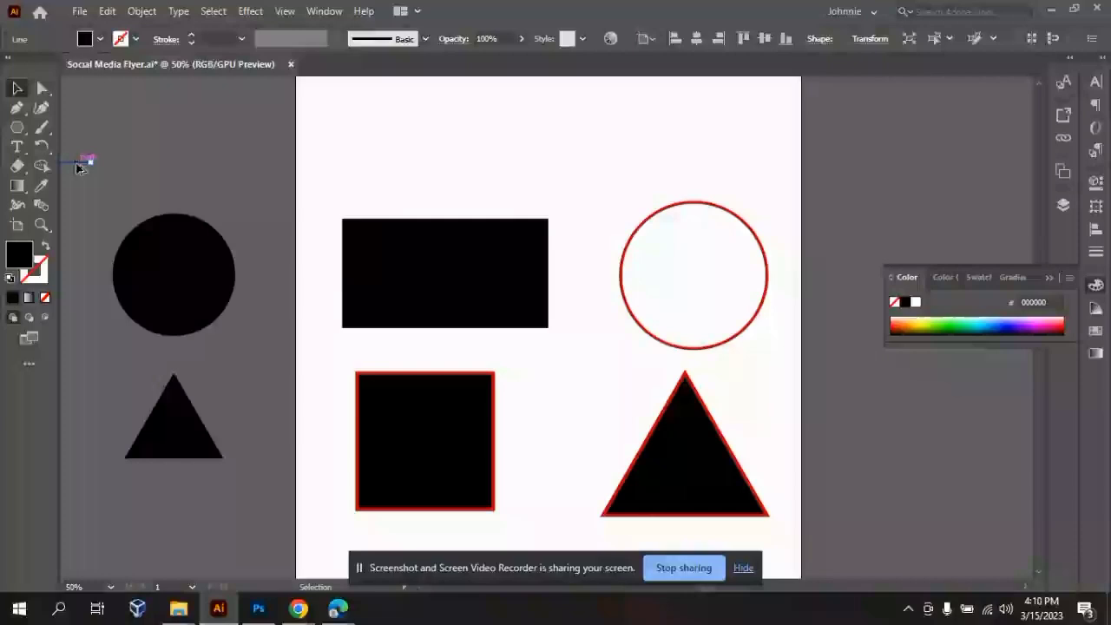
{"action": "left_click_drag", "start_coordinate": [76, 167], "coordinate": [512, 171]}
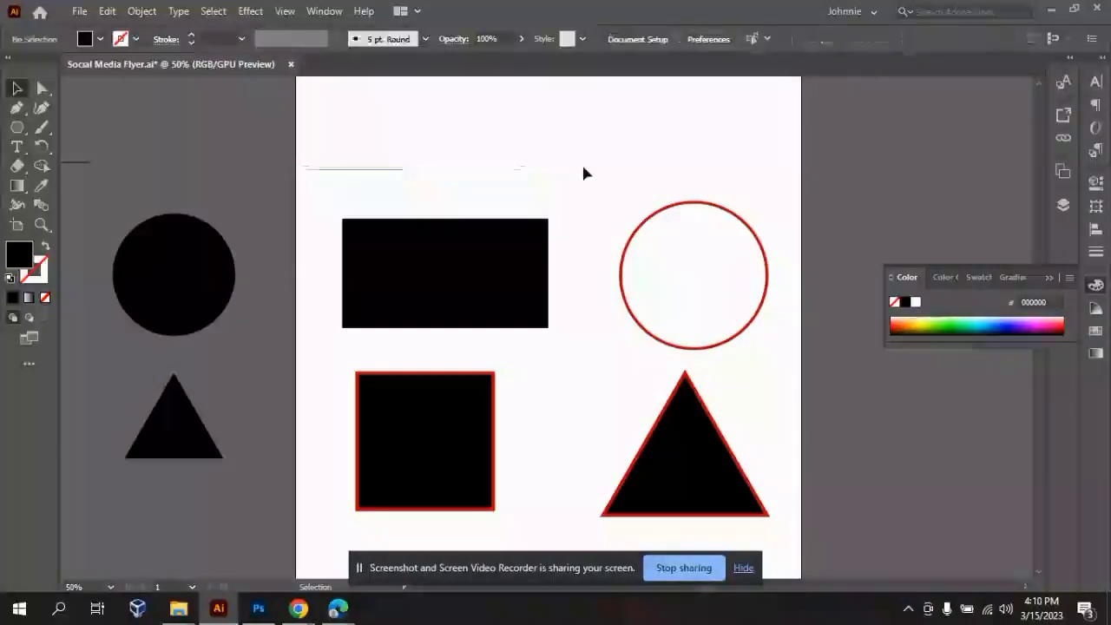
{"action": "left_click", "coordinate": [471, 236]}
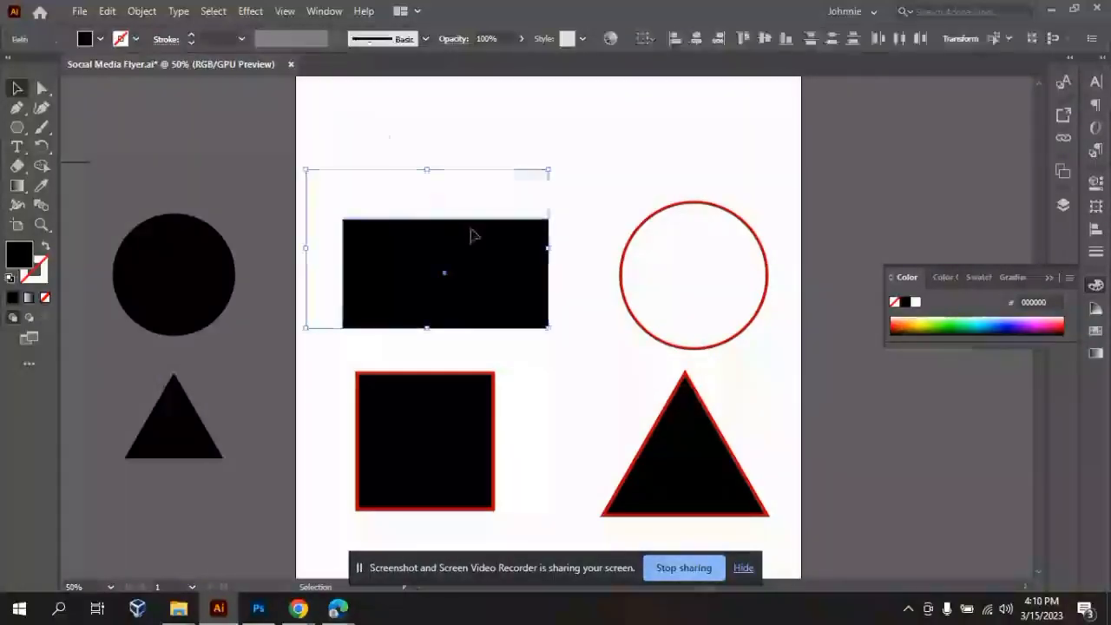
{"action": "left_click", "coordinate": [646, 171]}
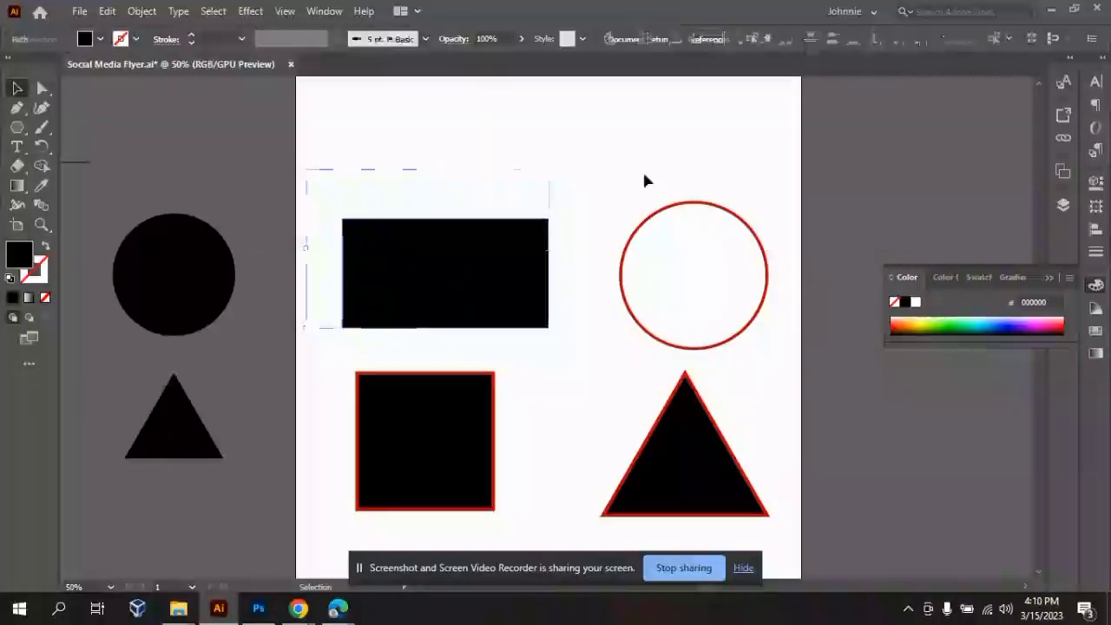
{"action": "left_click", "coordinate": [515, 171]}
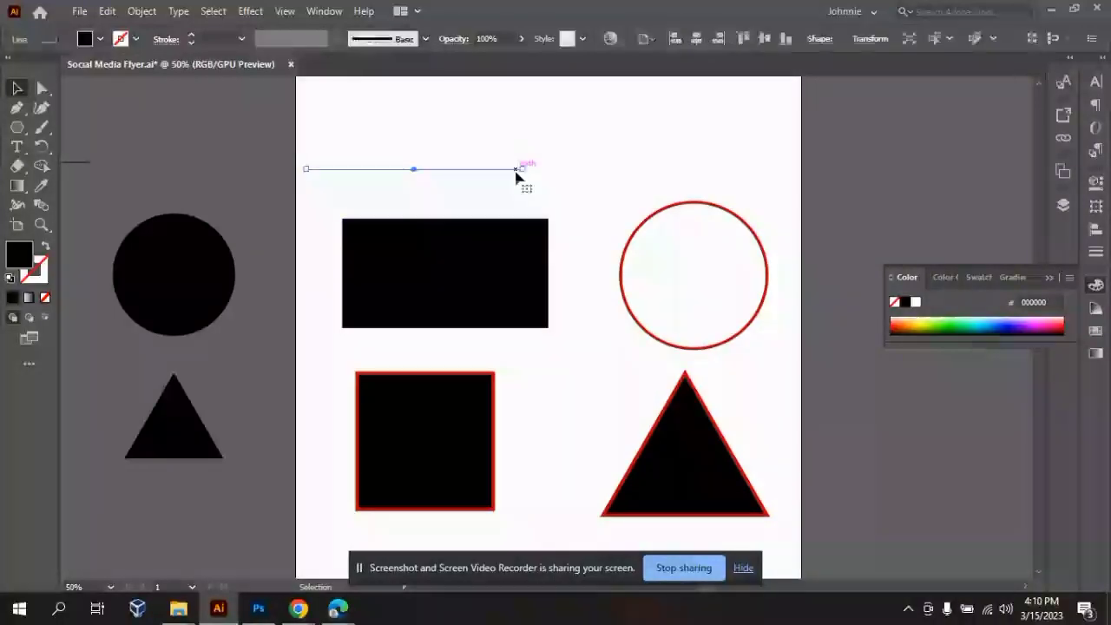
- Give the copied line above the wide rectangle a blue 0063e5 stroke, trying other spectrum colours first
{"action": "left_click", "coordinate": [42, 279]}
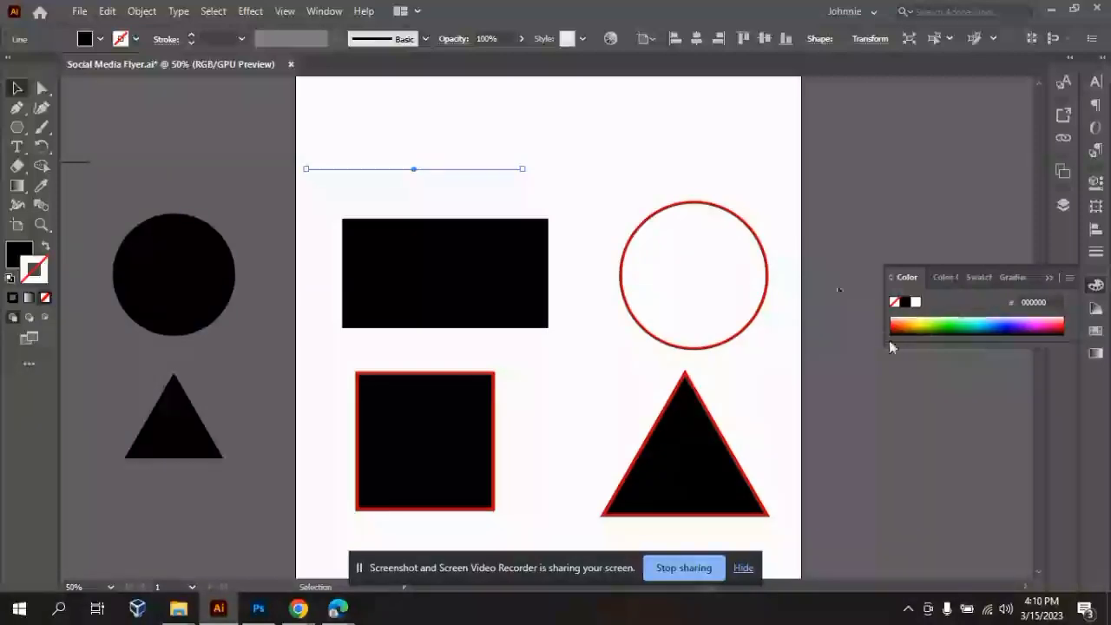
{"action": "left_click", "coordinate": [1096, 286]}
{"action": "left_click", "coordinate": [1096, 289]}
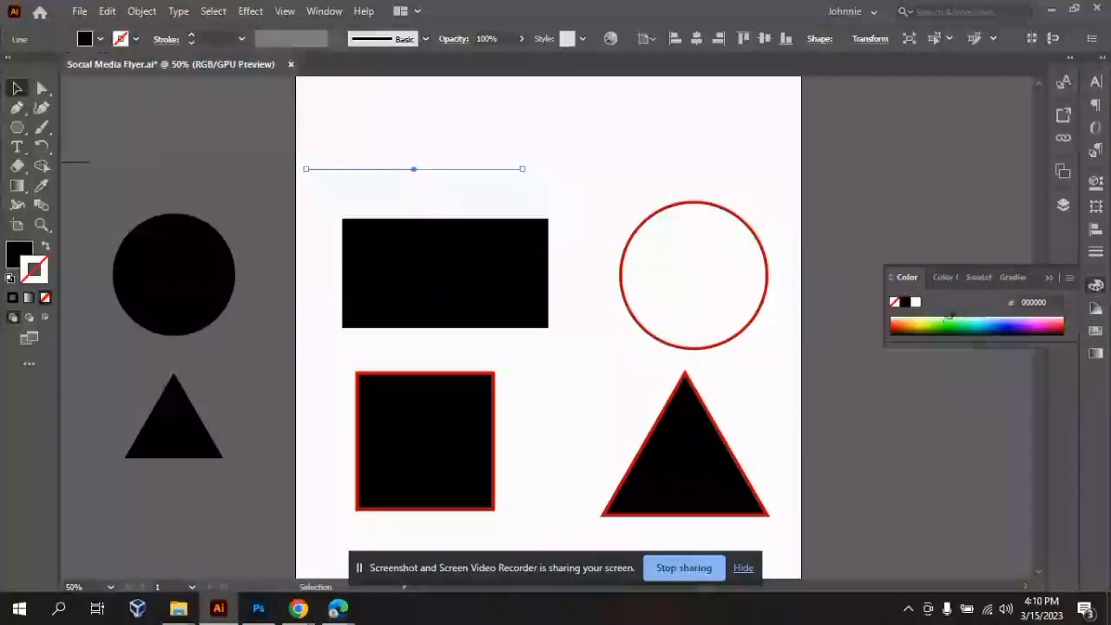
{"action": "left_click", "coordinate": [936, 321]}
{"action": "left_click", "coordinate": [937, 326]}
{"action": "left_click", "coordinate": [960, 324]}
{"action": "left_click", "coordinate": [971, 324]}
{"action": "left_click", "coordinate": [995, 323]}
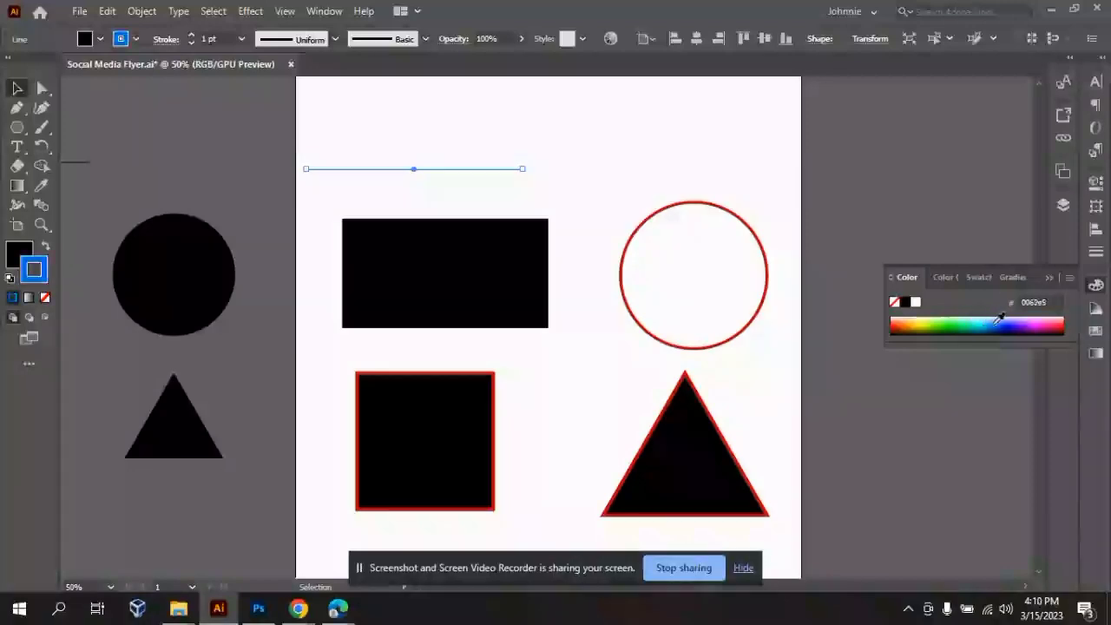
- Close the colour settings and deselect the blue line above the wide rectangle
{"action": "left_click", "coordinate": [1048, 278]}
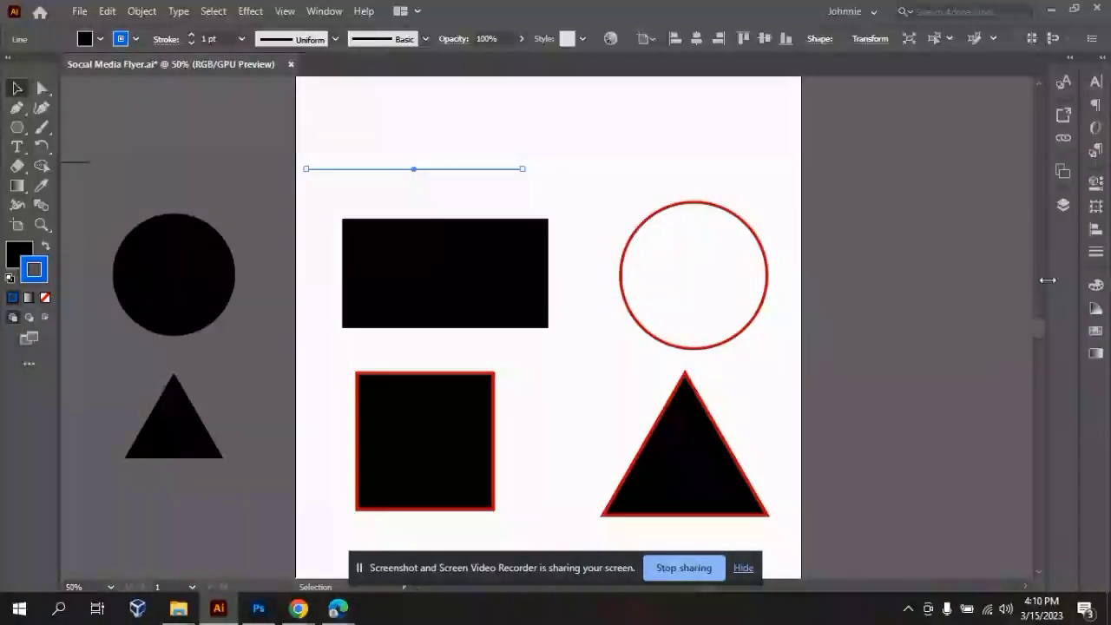
{"action": "left_click", "coordinate": [666, 163]}
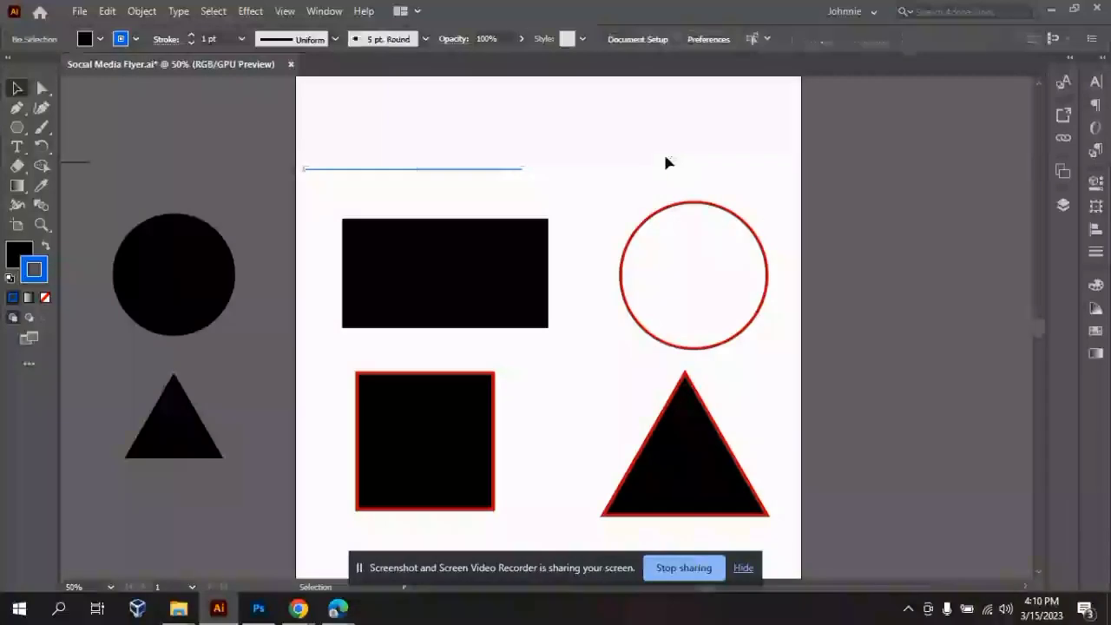
{"action": "key", "text": "ctrl+minus"}
{"action": "key", "text": "ctrl+minus"}
{"action": "key", "text": "ctrl+minus"}
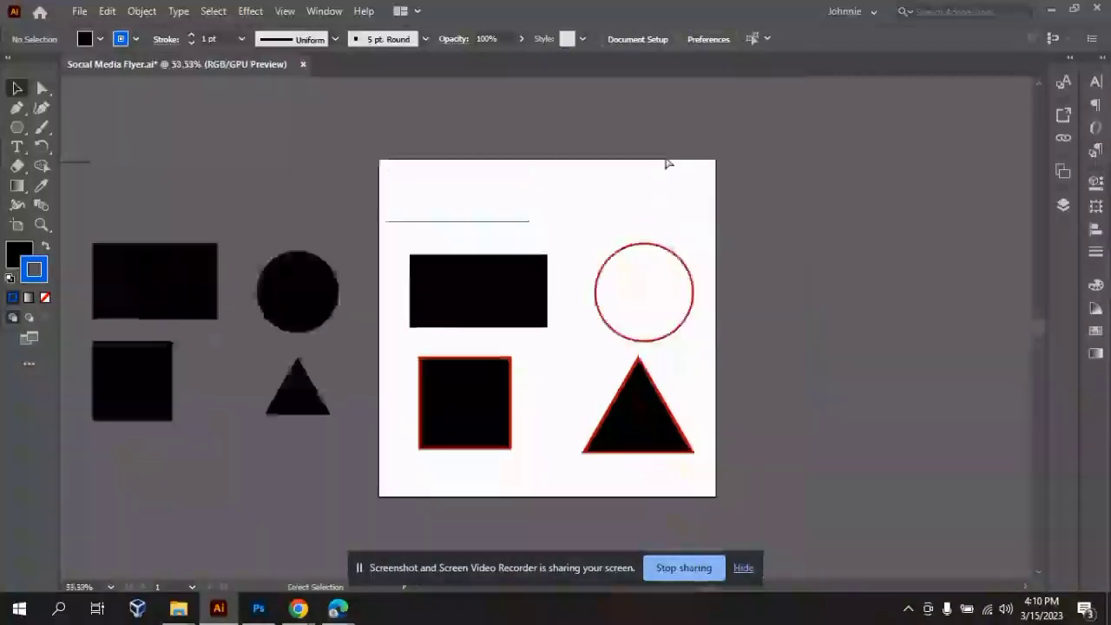
{"action": "key", "text": "ctrl+equal"}
{"action": "key", "text": "ctrl+minus"}
{"action": "key", "text": "ctrl+equal"}
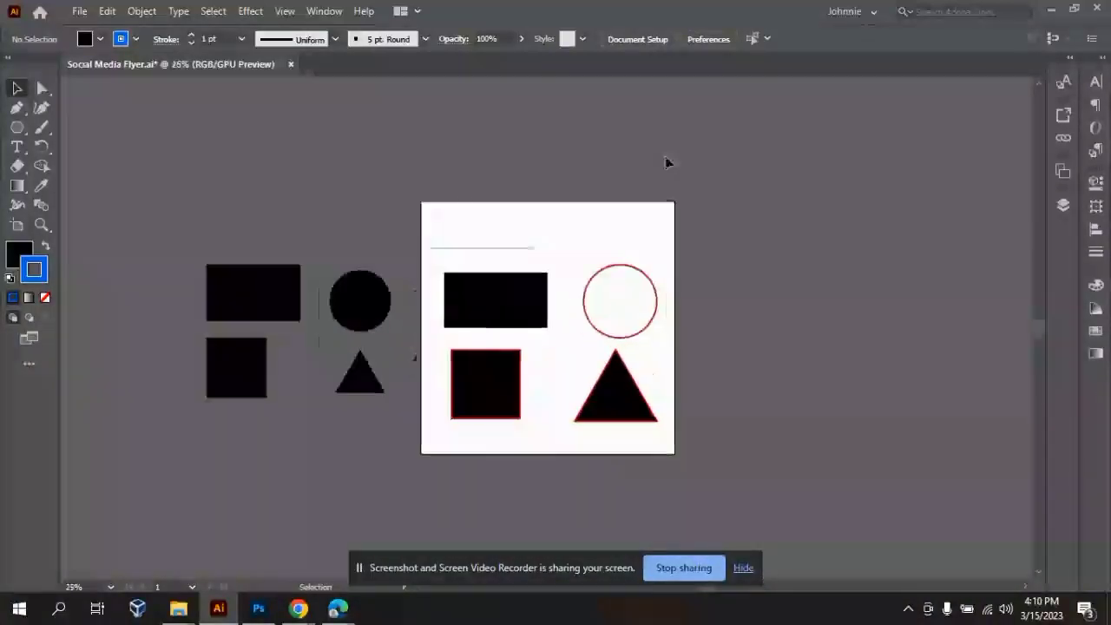
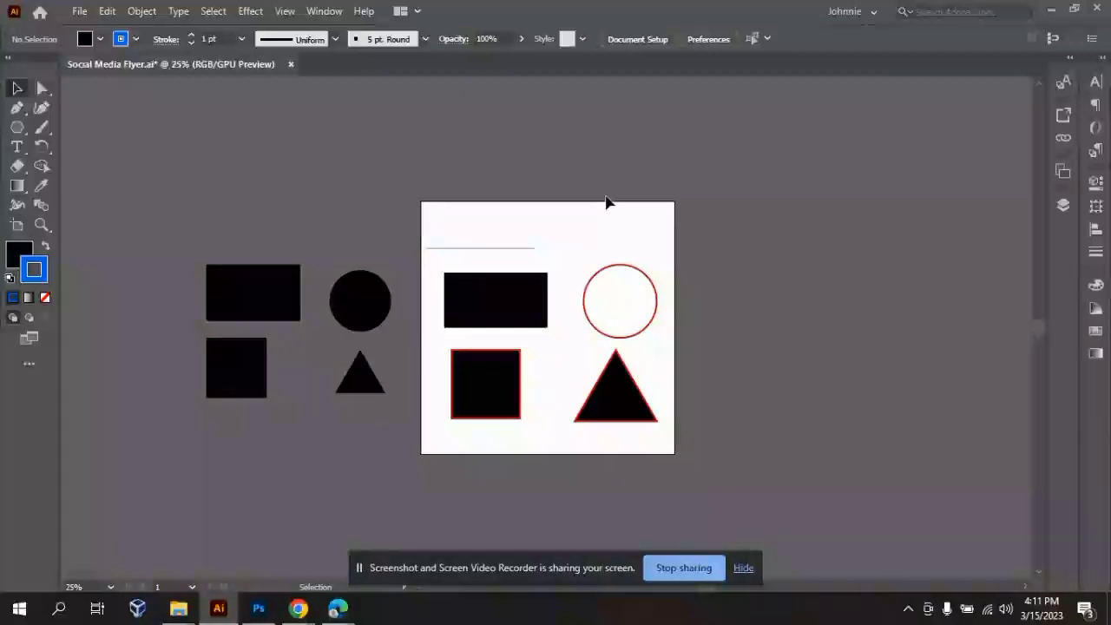
- Try the lens-shaped variable width profile on the artboard's red circle, compare it with the uniform stroke, and undo it
{"action": "key", "text": "ctrl+equal"}
{"action": "key", "text": "ctrl+equal"}
{"action": "key", "text": "ctrl+equal"}
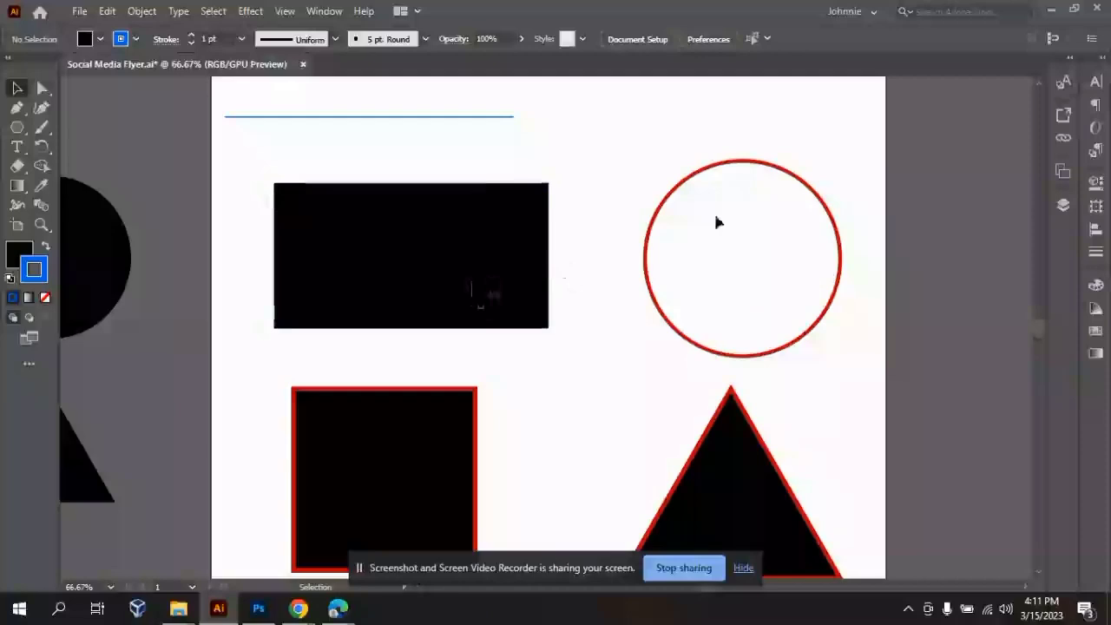
{"action": "left_click", "coordinate": [652, 226]}
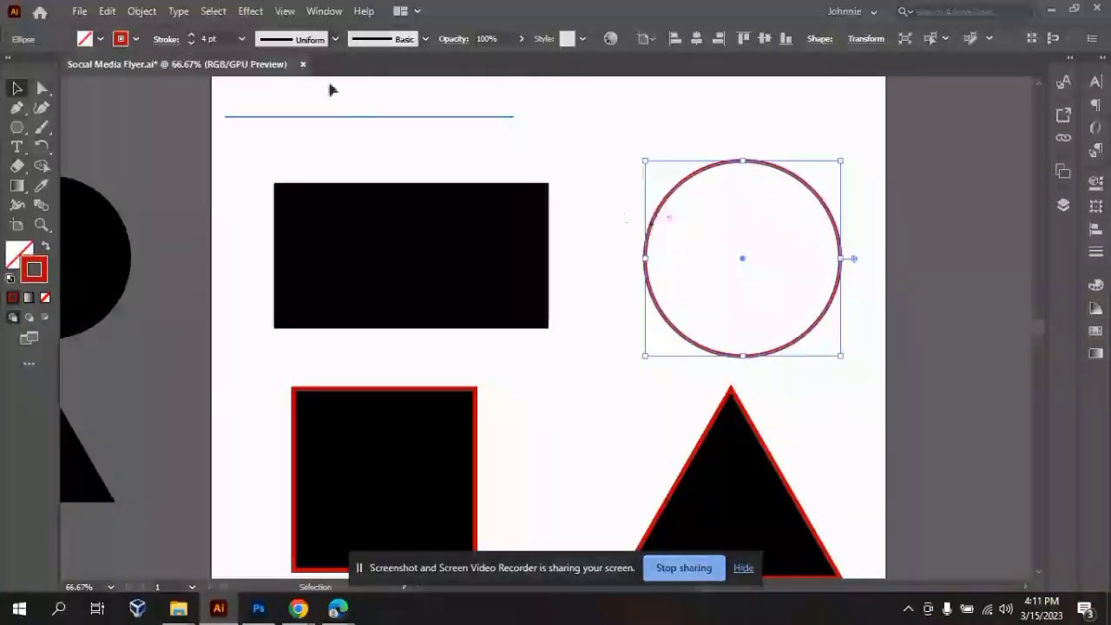
{"action": "left_click", "coordinate": [334, 39]}
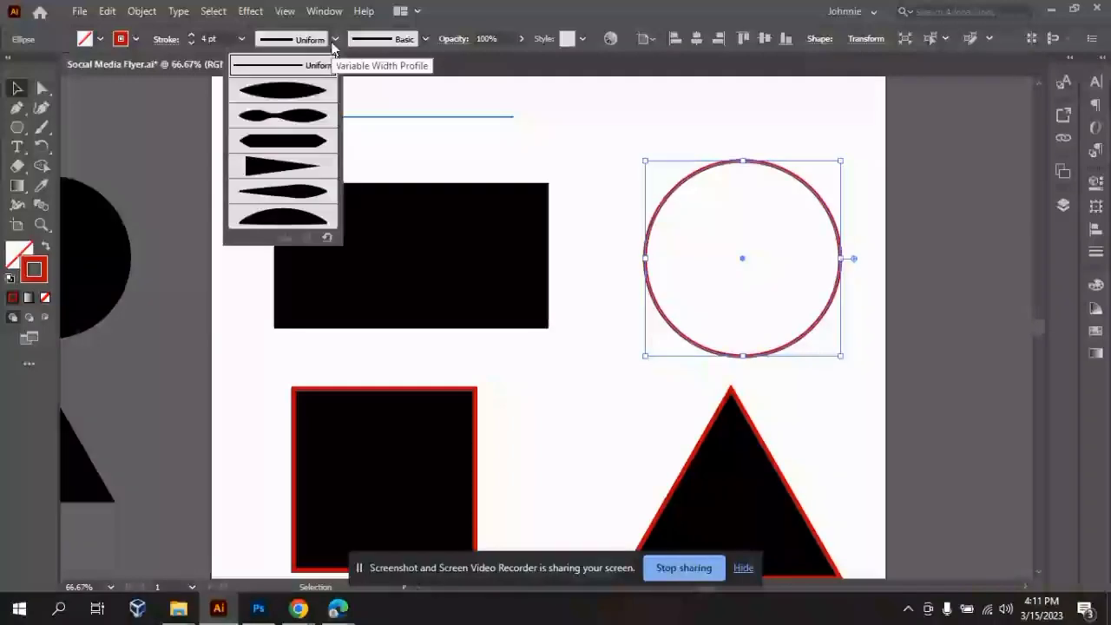
{"action": "left_click", "coordinate": [316, 89]}
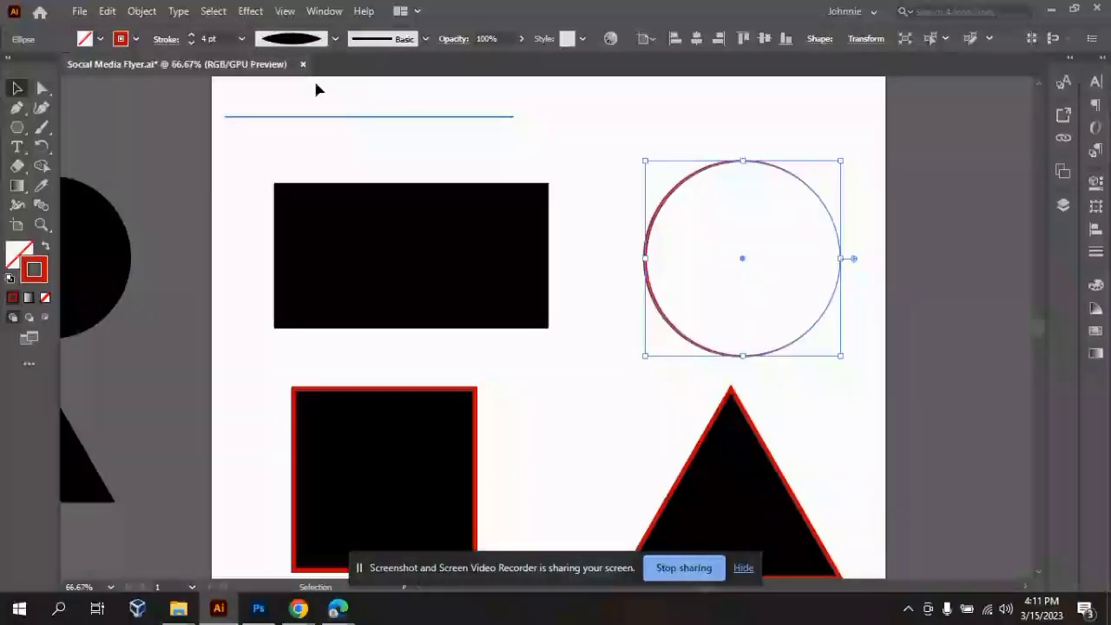
{"action": "left_click", "coordinate": [912, 275]}
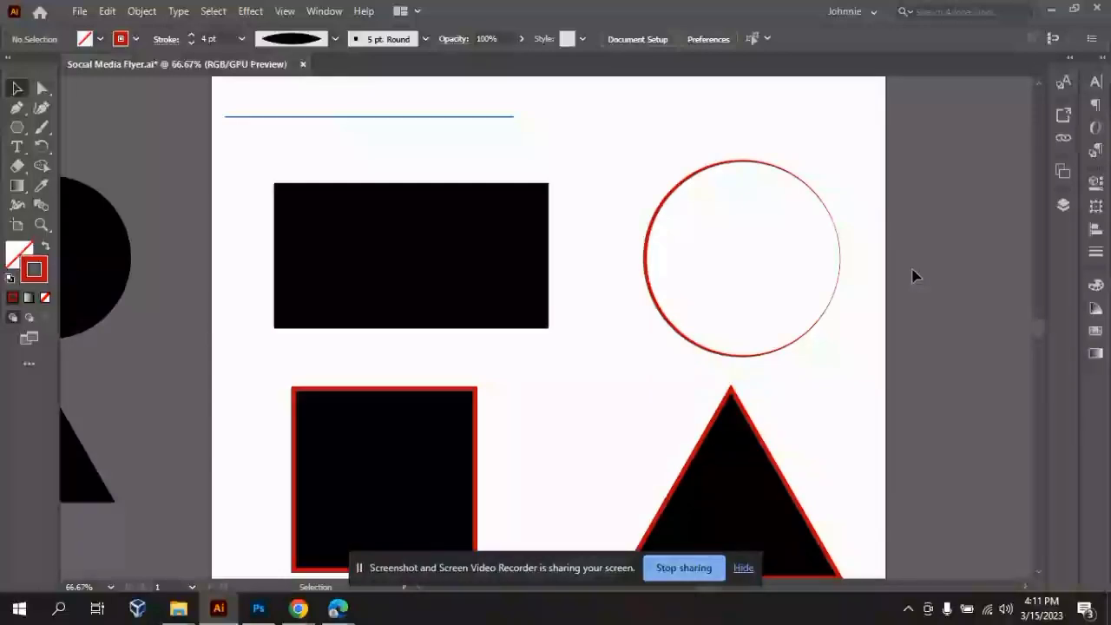
{"action": "key", "text": "ctrl+z"}
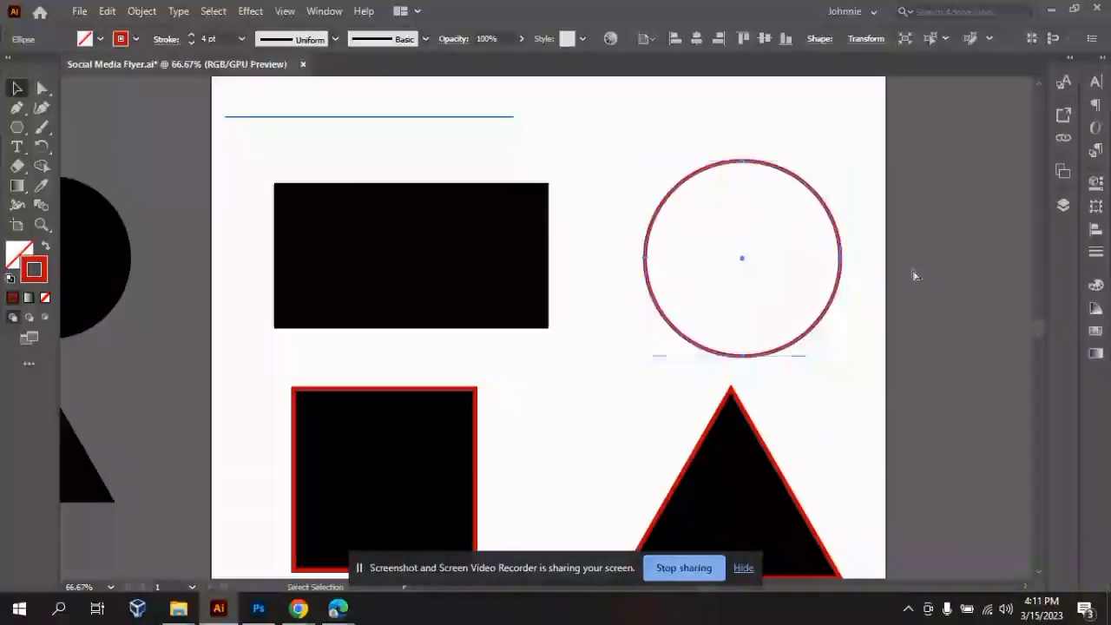
{"action": "key", "text": "ctrl+shift+z"}
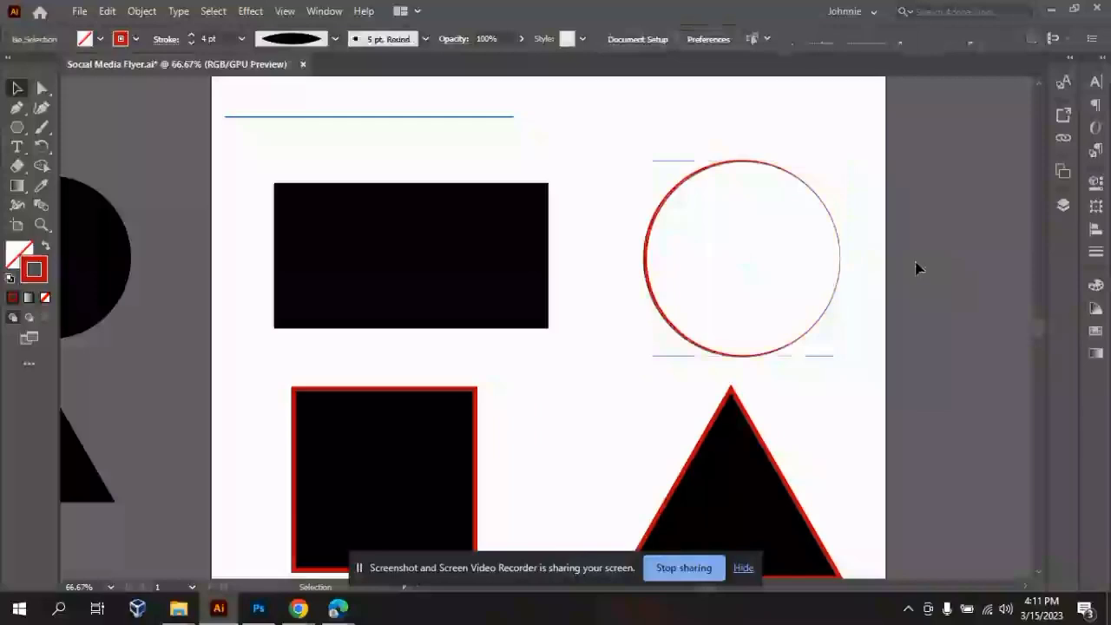
{"action": "key", "text": "ctrl+z"}
{"action": "left_click_drag", "start_coordinate": [750, 263], "coordinate": [950, 361]}
{"action": "key", "text": "ctrl+z"}
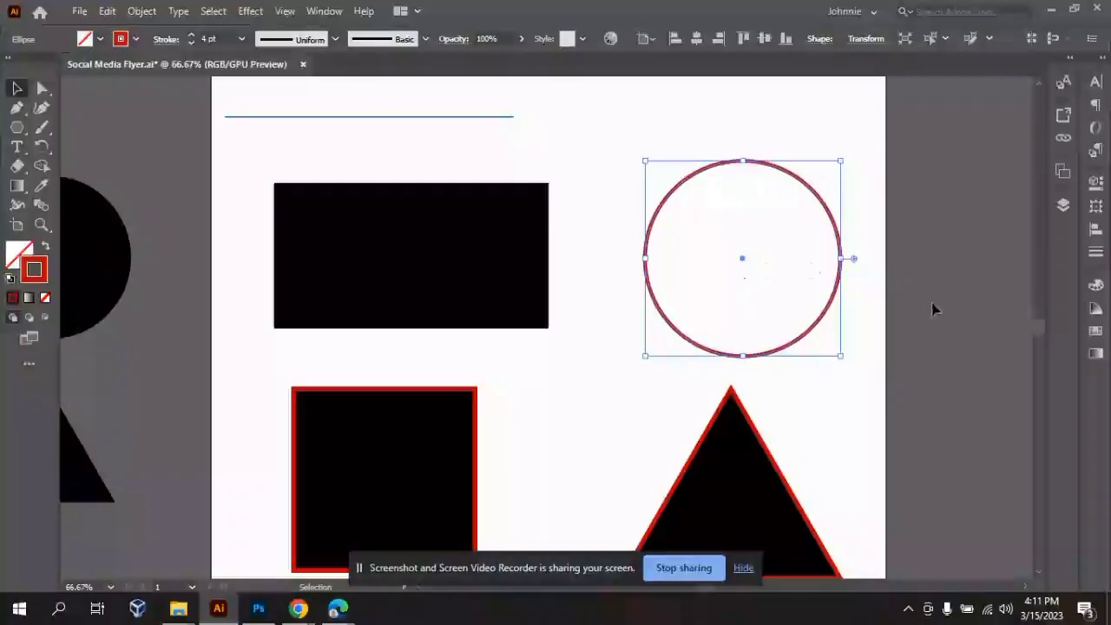
{"action": "left_click_drag", "start_coordinate": [744, 261], "coordinate": [955, 290]}
{"action": "key", "text": "ctrl+z"}
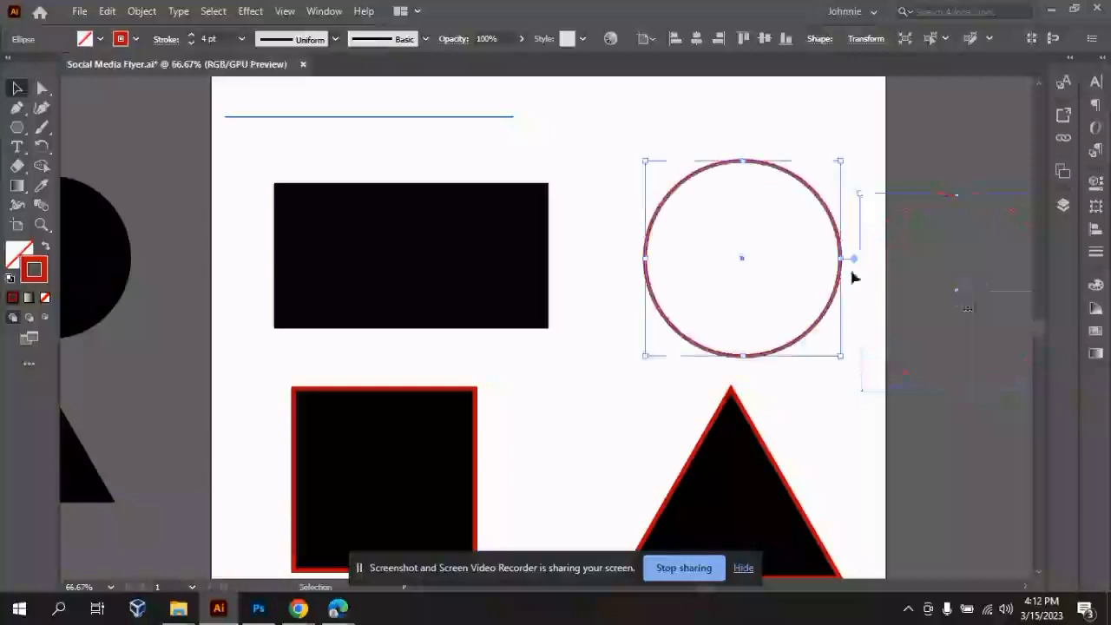
- Duplicate the red circle at the artboard's right edge, using the wedge-shaped width profile, and move the copy lower beside the triangle
{"action": "left_click_drag", "start_coordinate": [738, 263], "coordinate": [942, 322]}
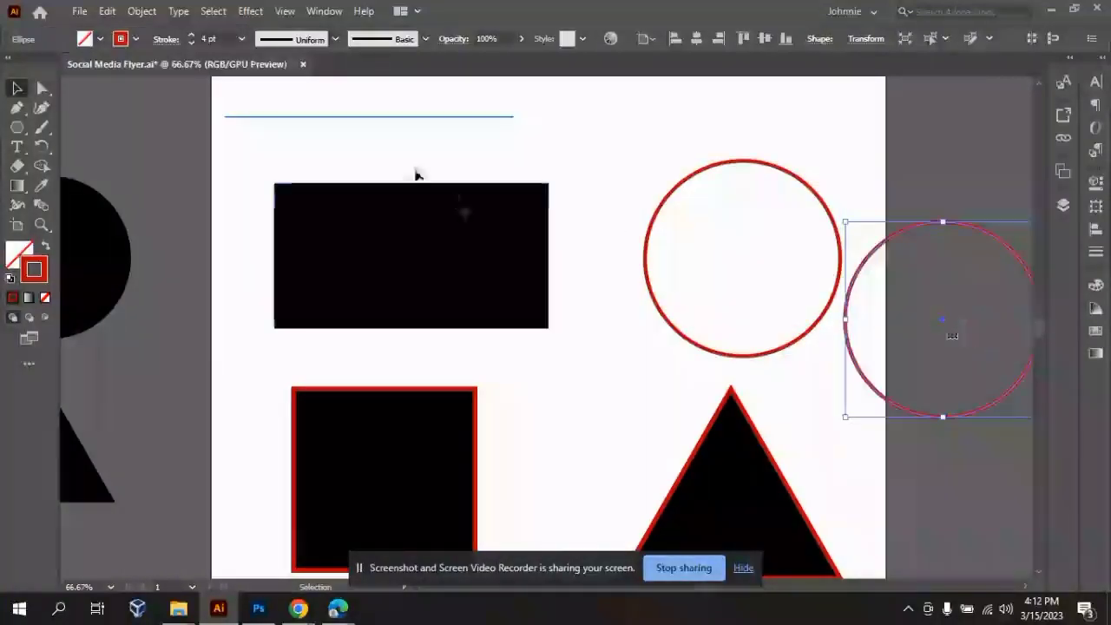
{"action": "left_click", "coordinate": [335, 40]}
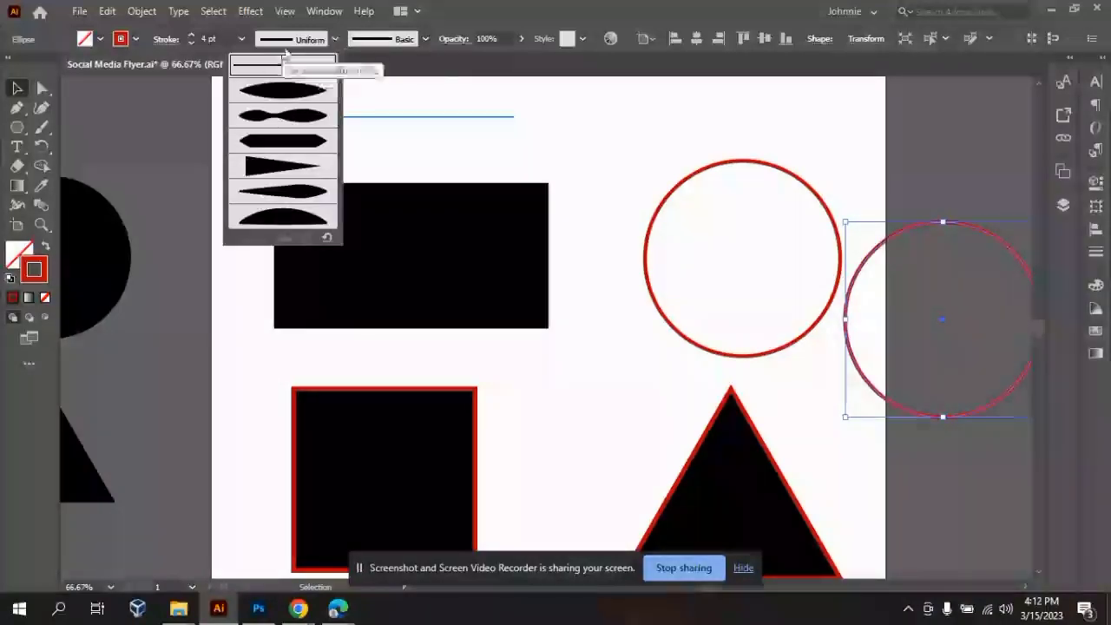
{"action": "left_click", "coordinate": [291, 167]}
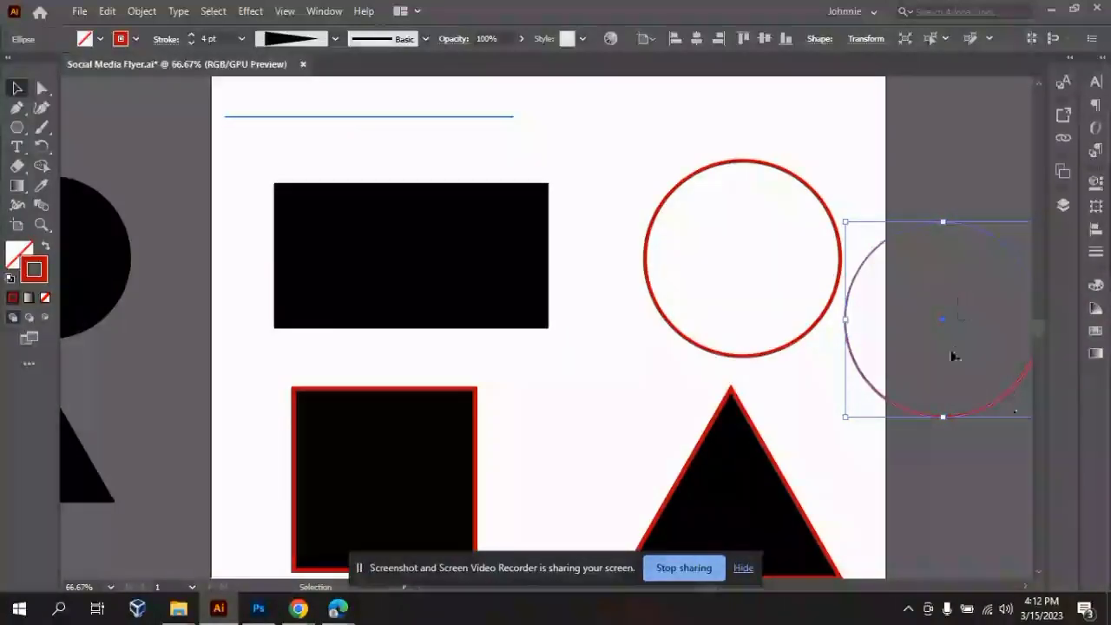
{"action": "left_click", "coordinate": [931, 176]}
{"action": "left_click_drag", "start_coordinate": [950, 192], "coordinate": [984, 321]}
{"action": "left_click_drag", "start_coordinate": [987, 408], "coordinate": [931, 484]}
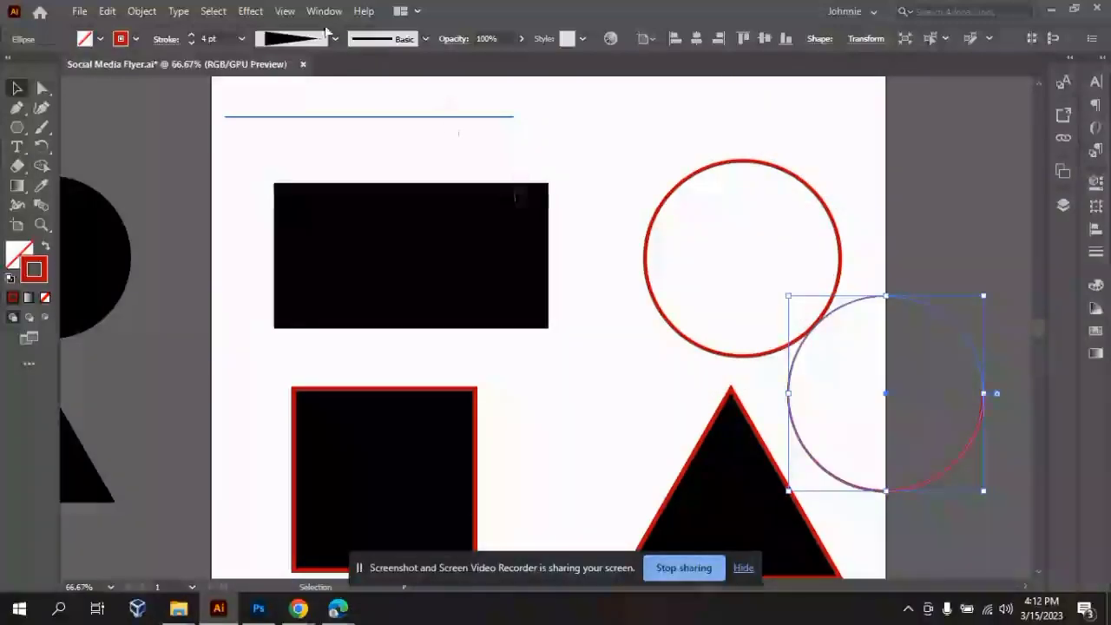
- Apply the rough-textured art brush to the circle copy's stroke, move the copy farther onto the pasteboard, and deselect it
{"action": "left_click", "coordinate": [335, 38]}
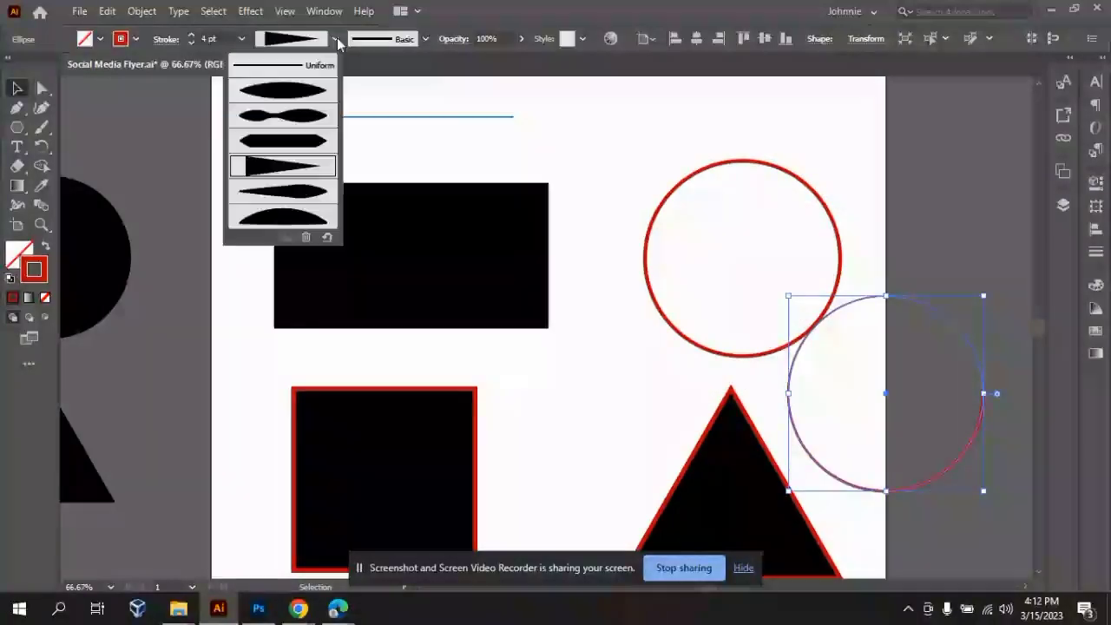
{"action": "left_click", "coordinate": [427, 43]}
{"action": "left_click", "coordinate": [425, 43]}
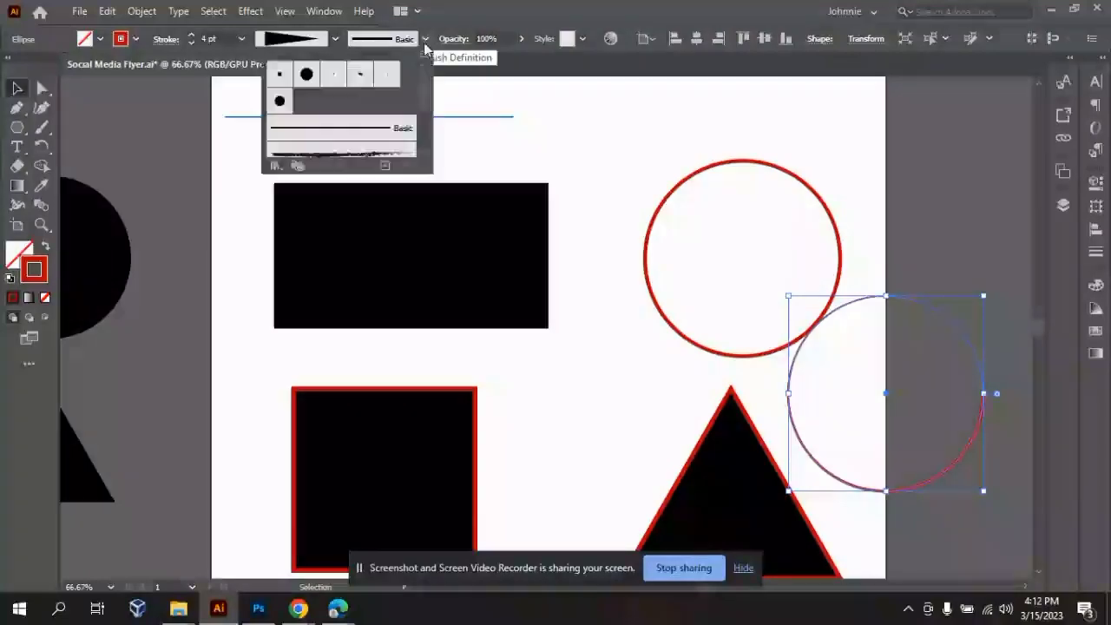
{"action": "left_click", "coordinate": [339, 153]}
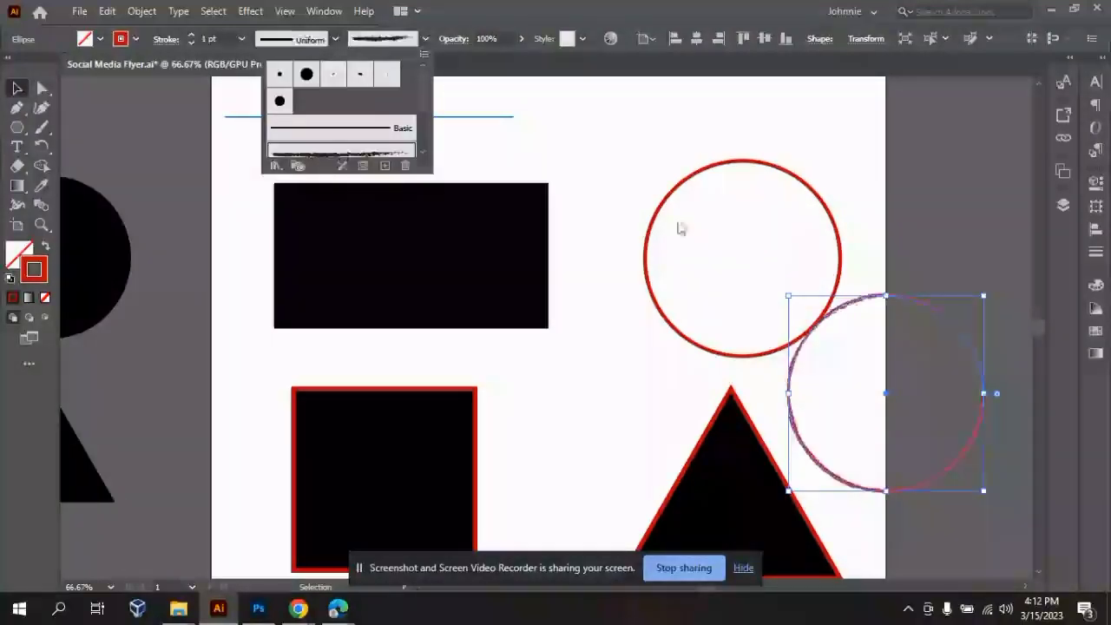
{"action": "left_click", "coordinate": [957, 272]}
{"action": "left_click", "coordinate": [952, 258]}
{"action": "left_click_drag", "start_coordinate": [944, 324], "coordinate": [1013, 341]}
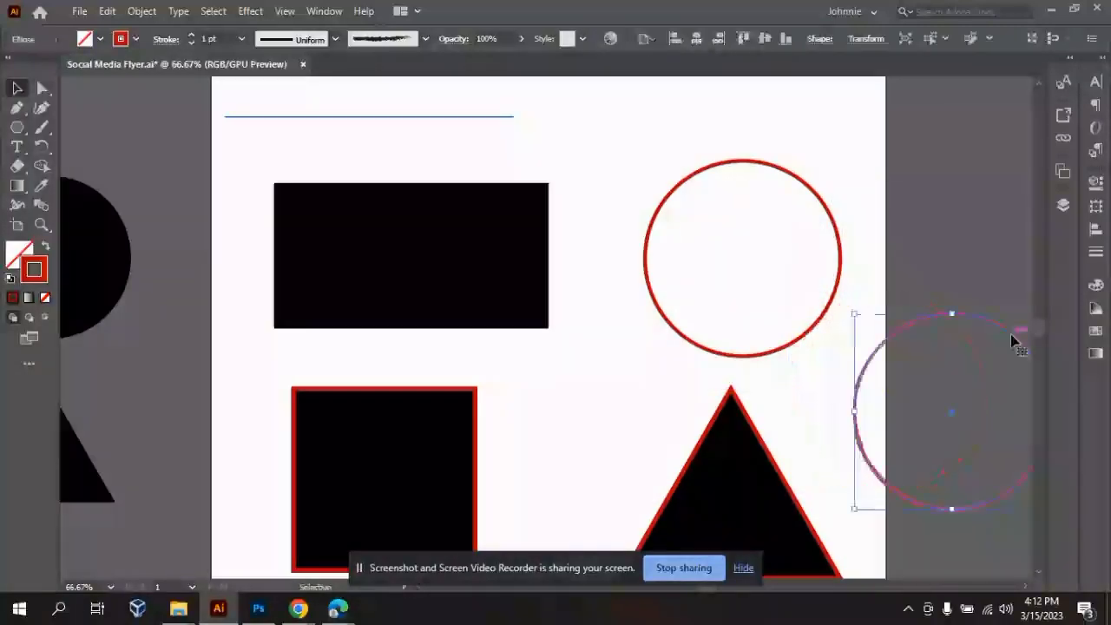
{"action": "left_click", "coordinate": [944, 254]}
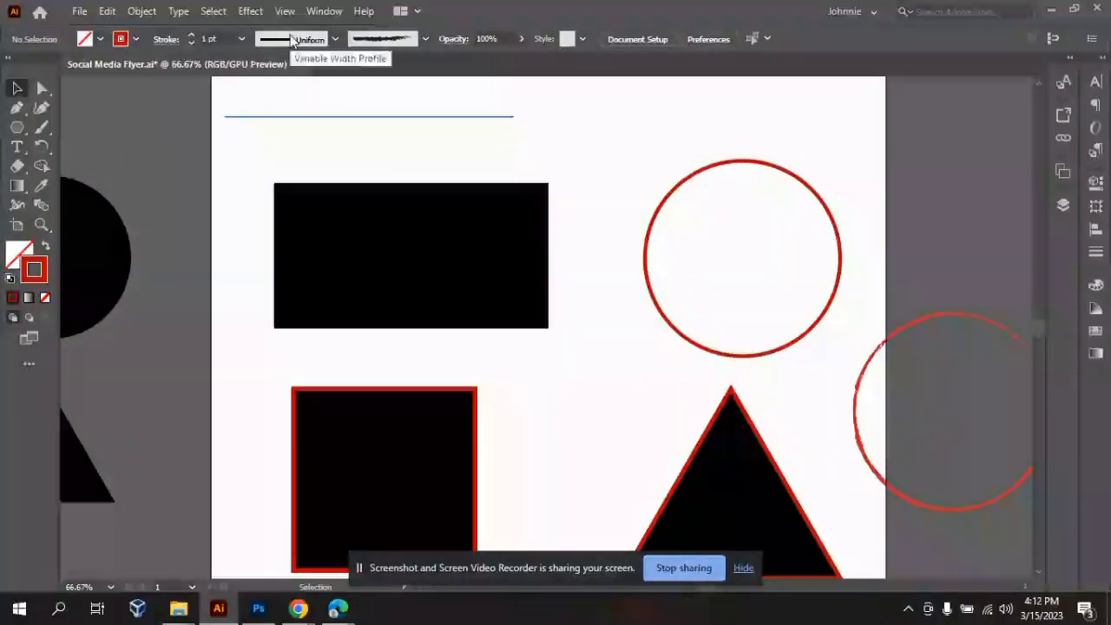
- Delete the brushed circle copy from the pasteboard
{"action": "left_click", "coordinate": [338, 40]}
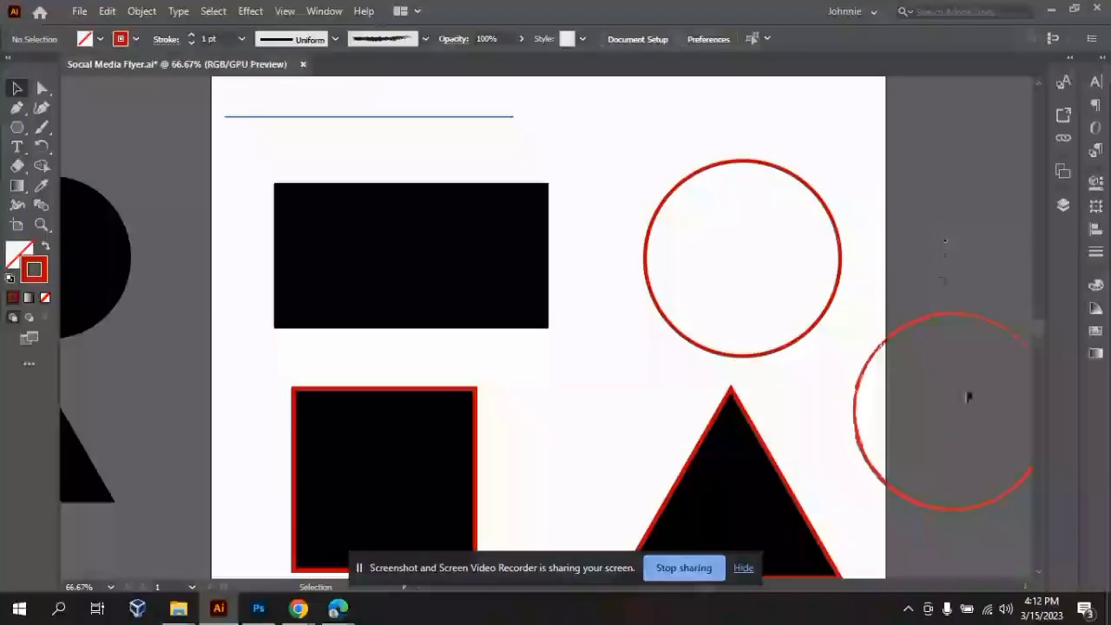
{"action": "left_click", "coordinate": [970, 441]}
{"action": "key", "text": "Delete"}
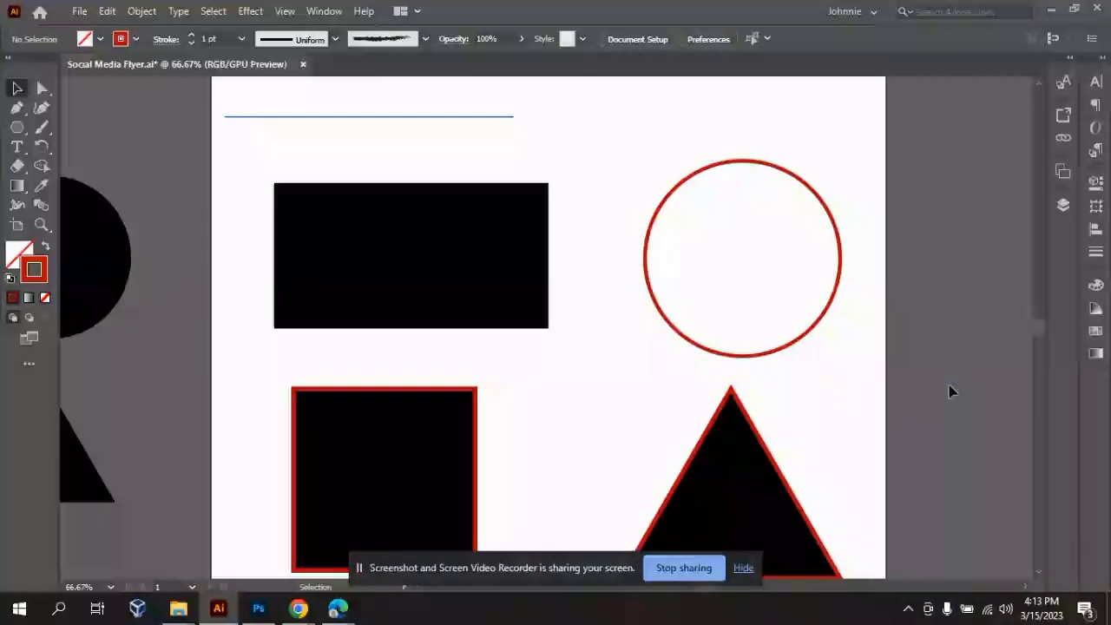
- Examine the red circle's properties, detailed appearance and stroke options, close them, and deselect the circle
{"action": "left_click", "coordinate": [831, 308]}
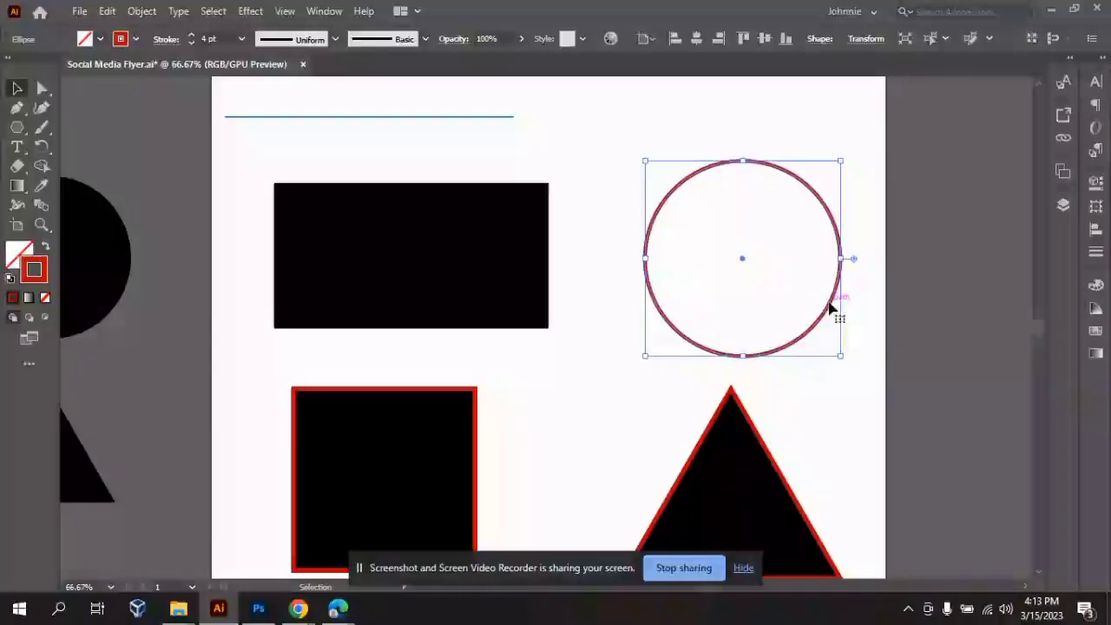
{"action": "left_click", "coordinate": [1094, 182]}
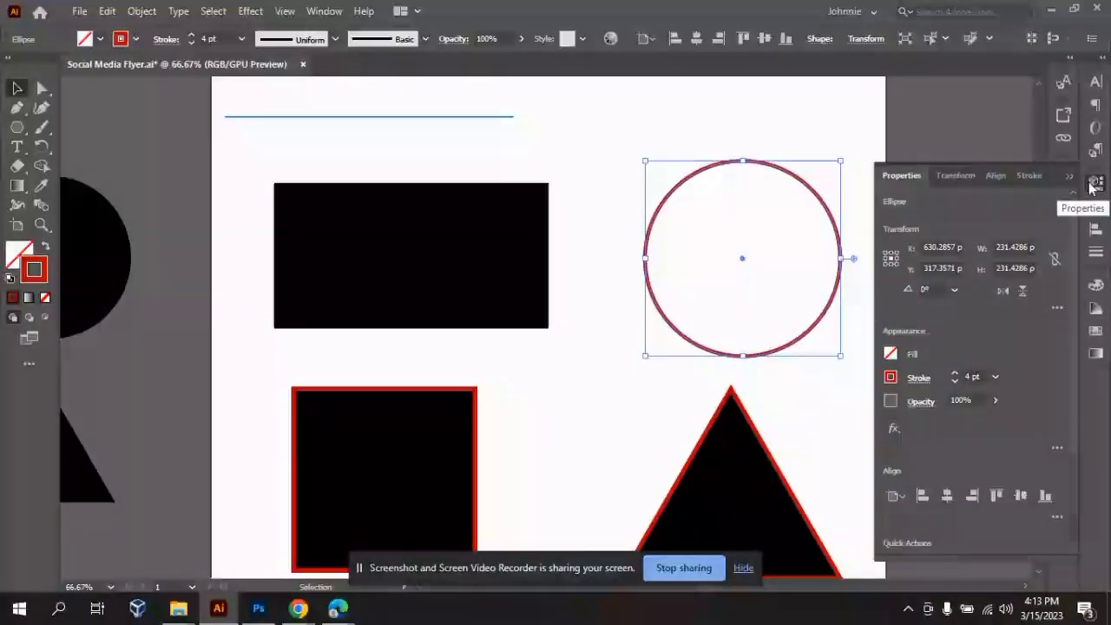
{"action": "left_click", "coordinate": [1057, 448]}
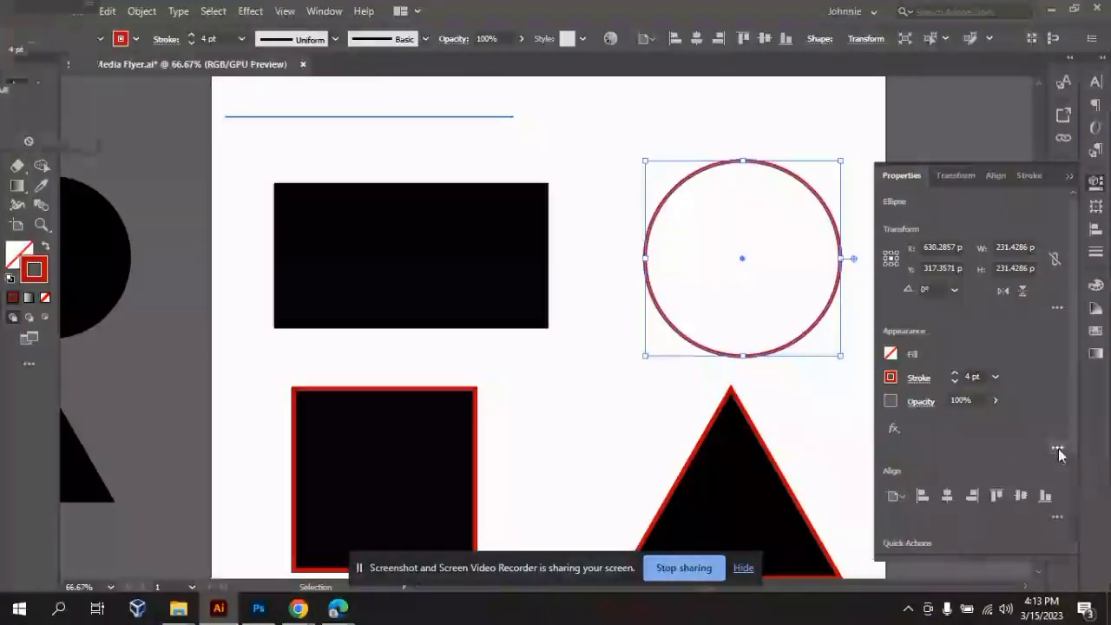
{"action": "left_click_drag", "start_coordinate": [34, 5], "coordinate": [304, 188]}
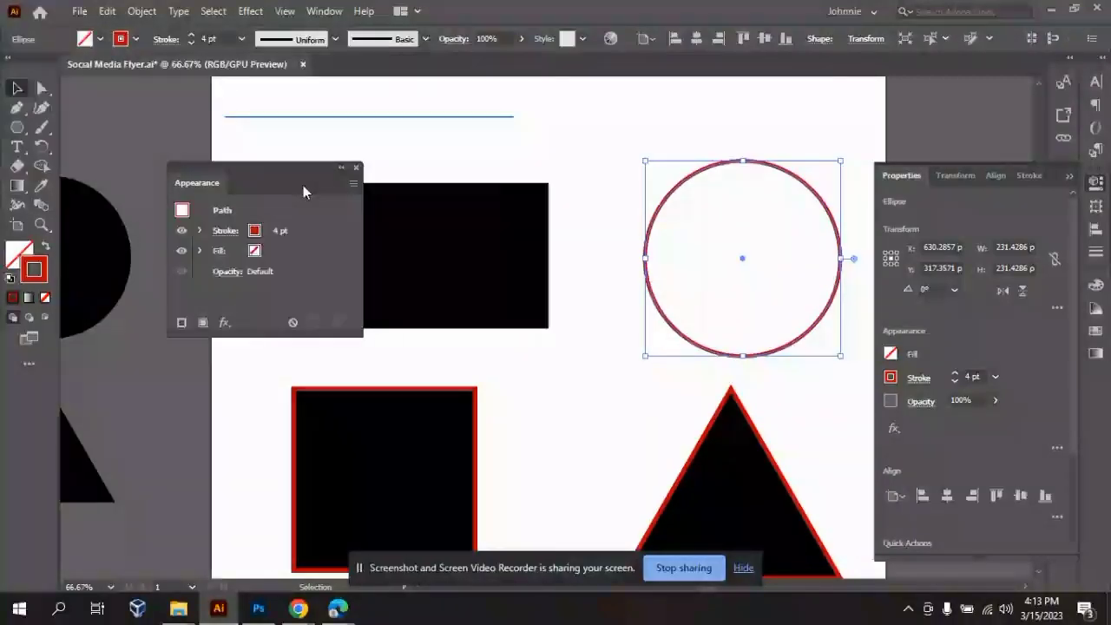
{"action": "left_click", "coordinate": [224, 231]}
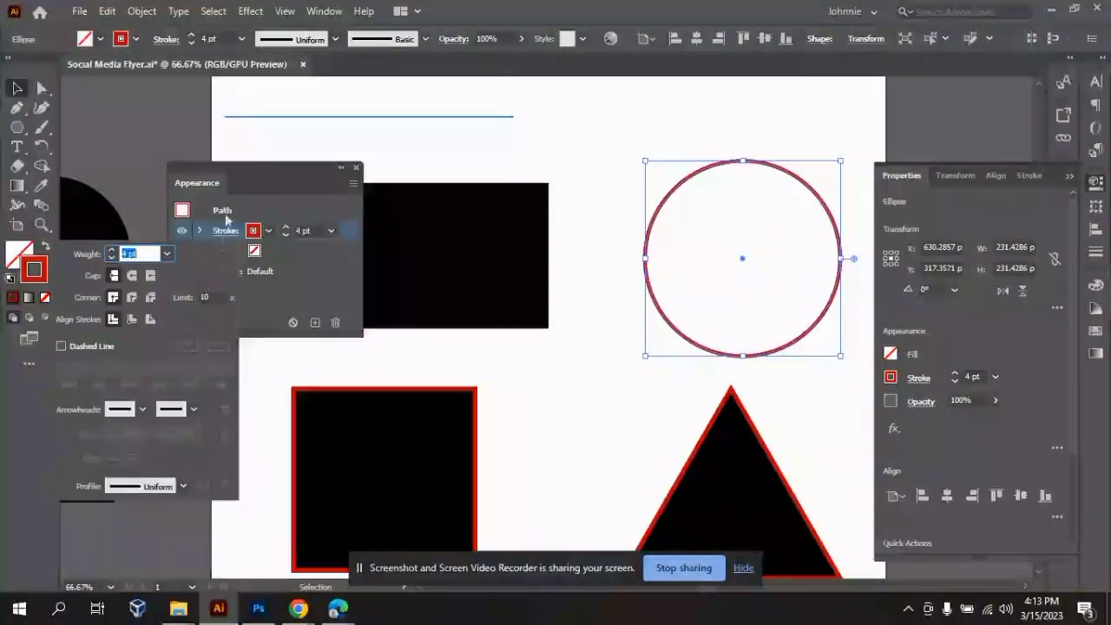
{"action": "left_click", "coordinate": [356, 168]}
{"action": "left_click", "coordinate": [356, 167]}
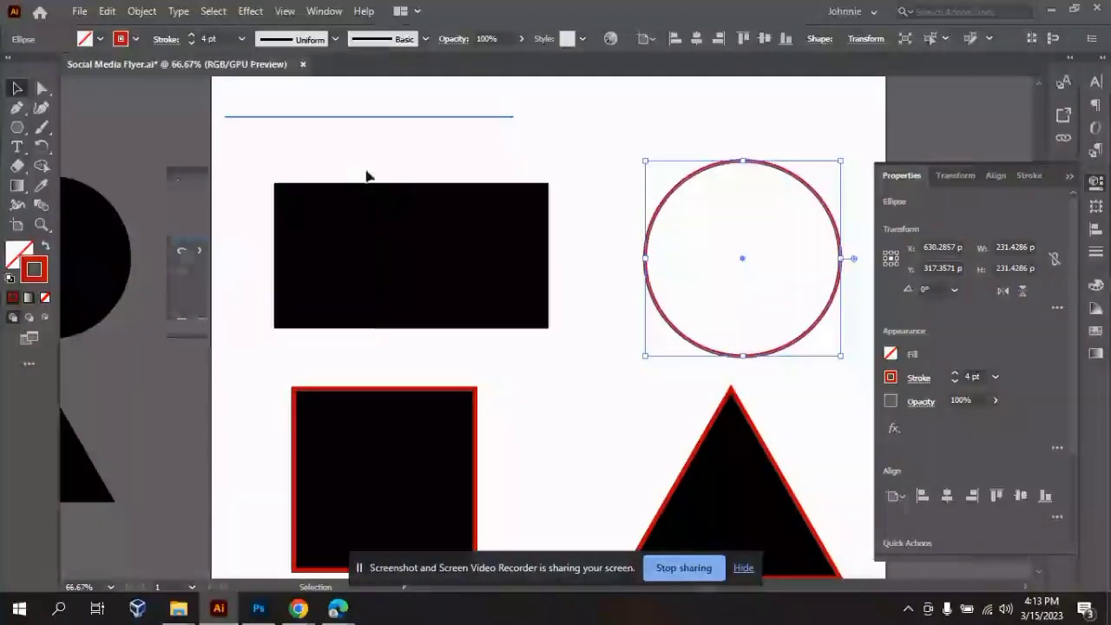
{"action": "left_click", "coordinate": [1069, 176]}
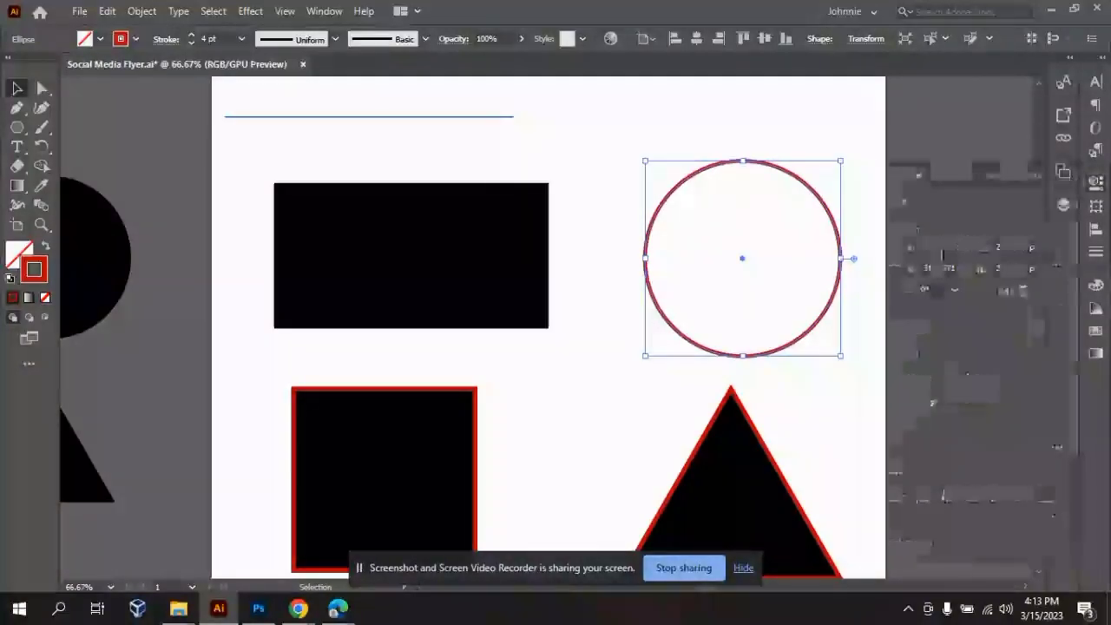
{"action": "left_click", "coordinate": [879, 299]}
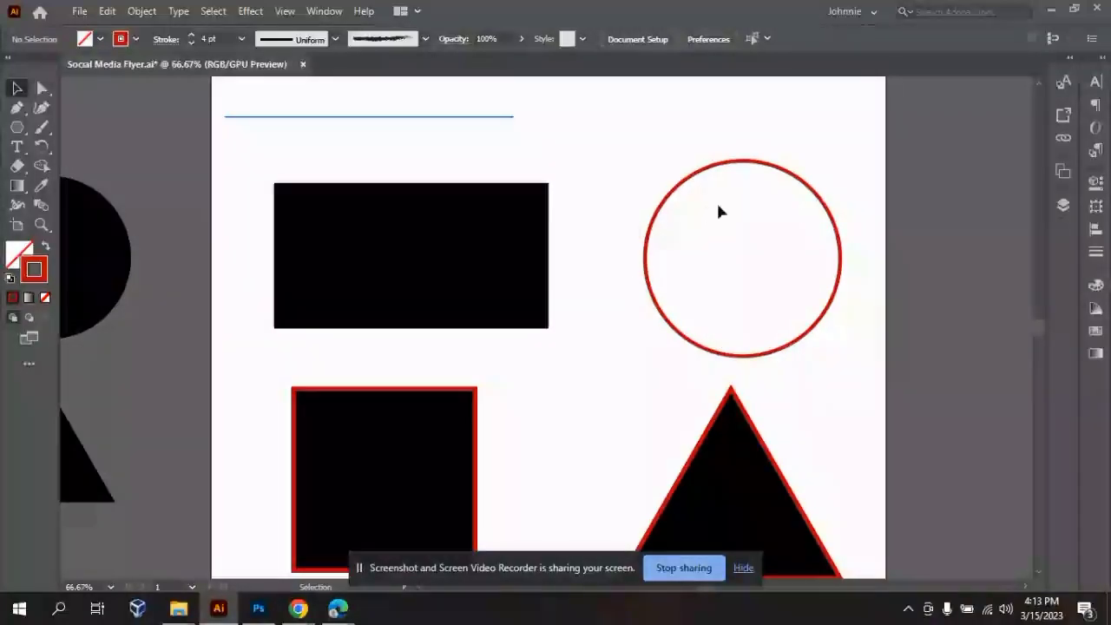
- Try to apply a dashed line with a 5 pt dash to the red circle's stroke, and close the appearance settings
{"action": "left_click", "coordinate": [704, 174]}
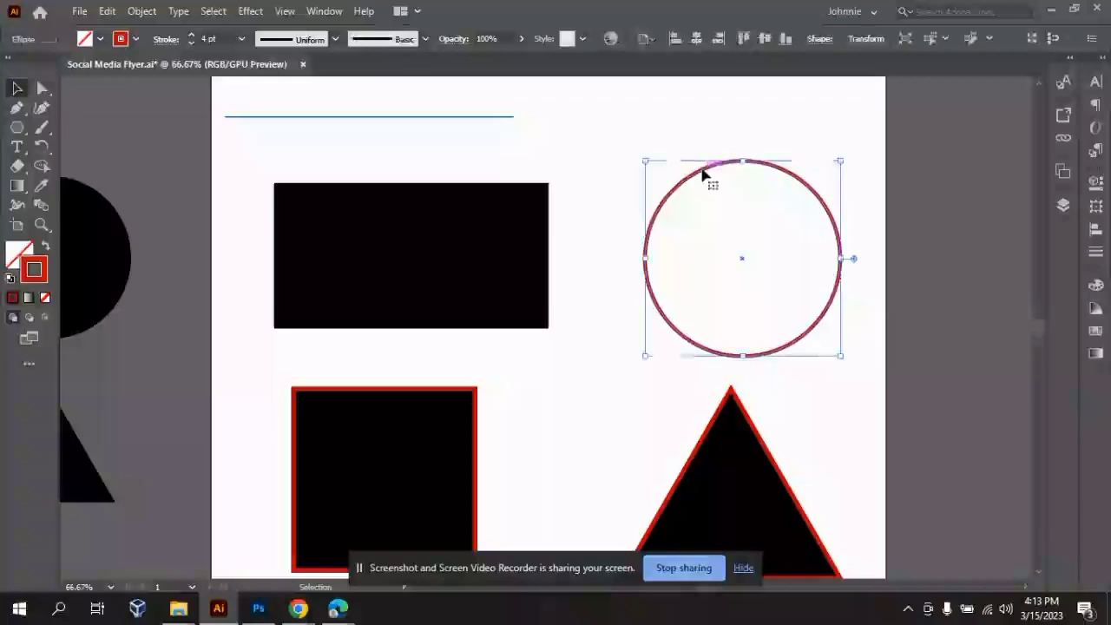
{"action": "left_click", "coordinate": [1096, 184]}
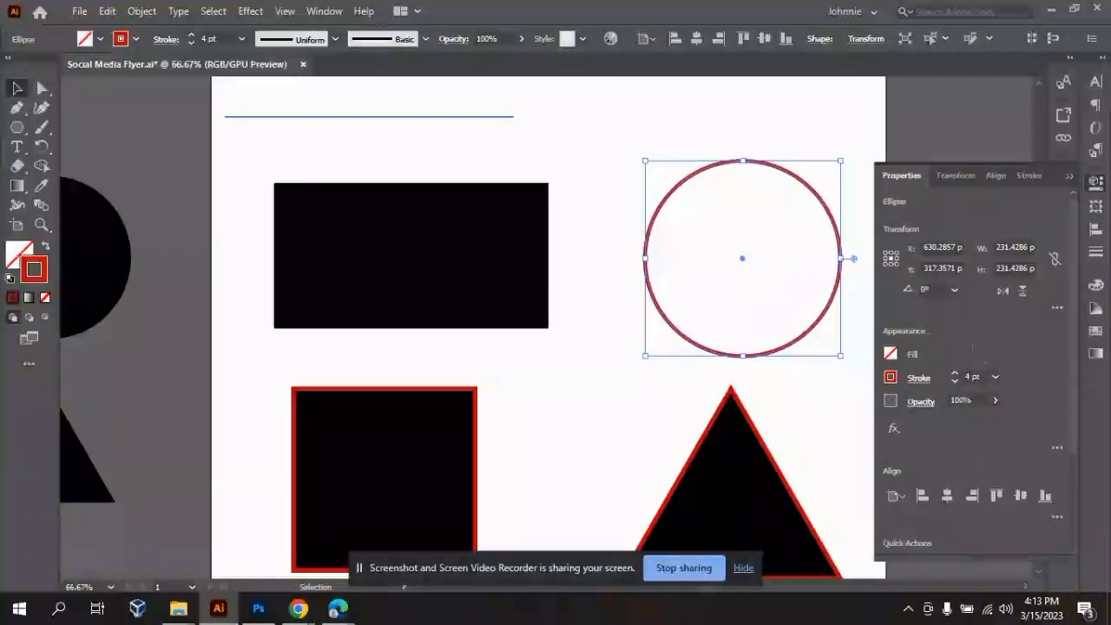
{"action": "left_click", "coordinate": [1061, 447]}
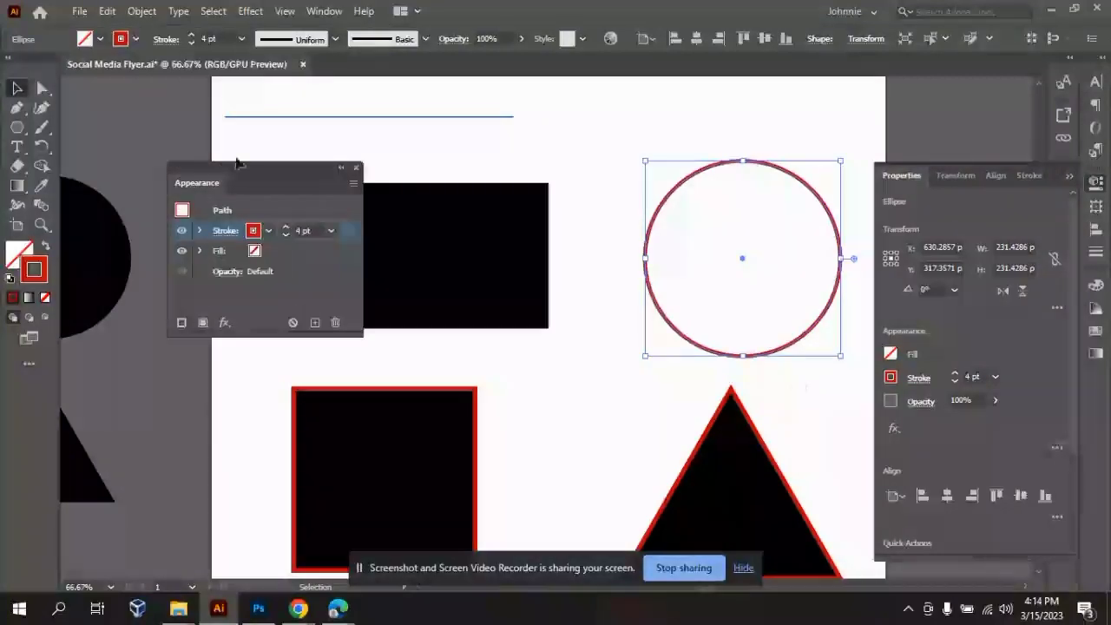
{"action": "key", "text": "ctrl+shift+a"}
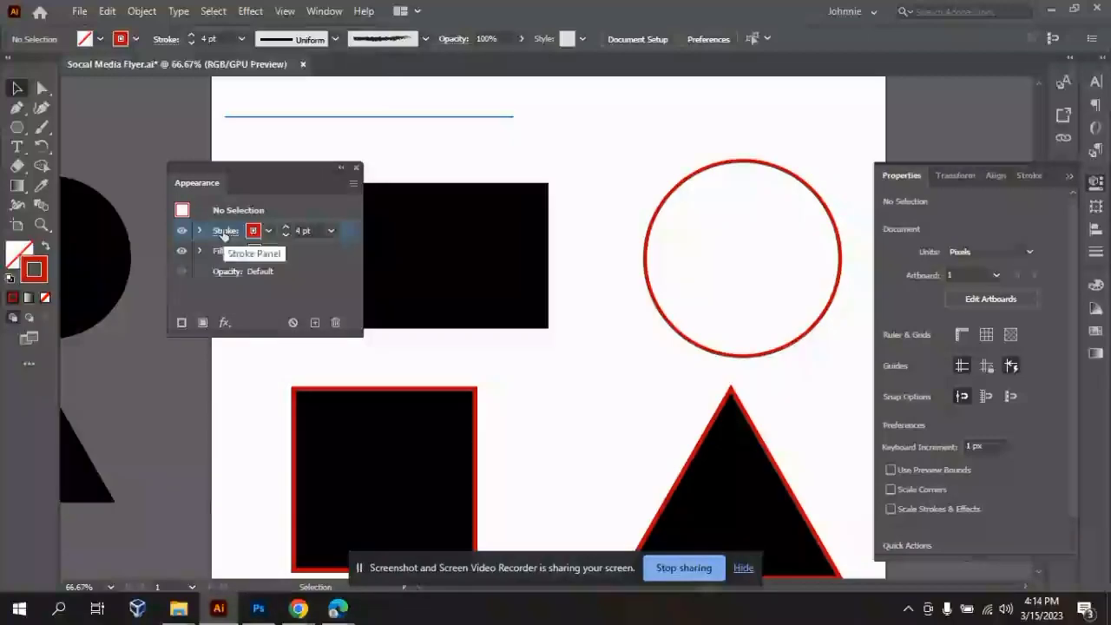
{"action": "left_click", "coordinate": [223, 231]}
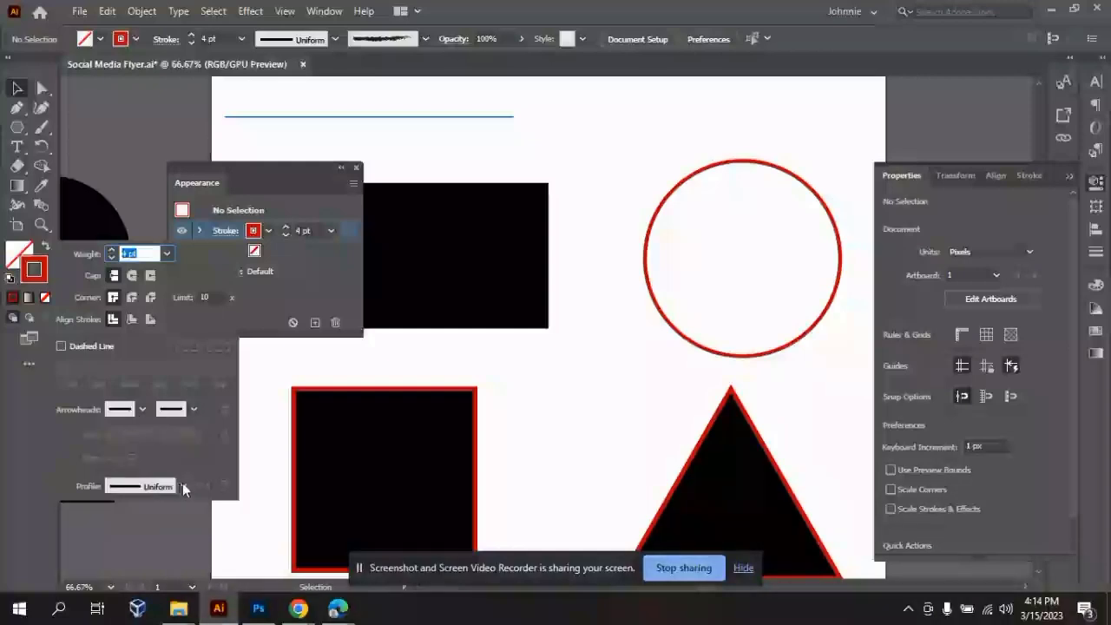
{"action": "left_click", "coordinate": [61, 346]}
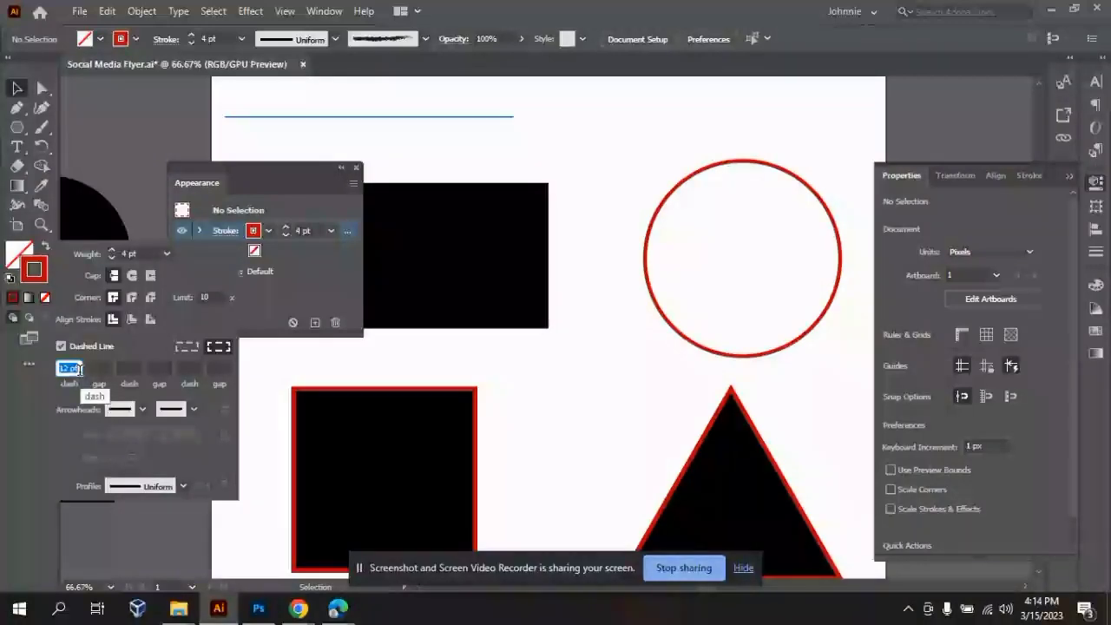
{"action": "type", "text": "5"}
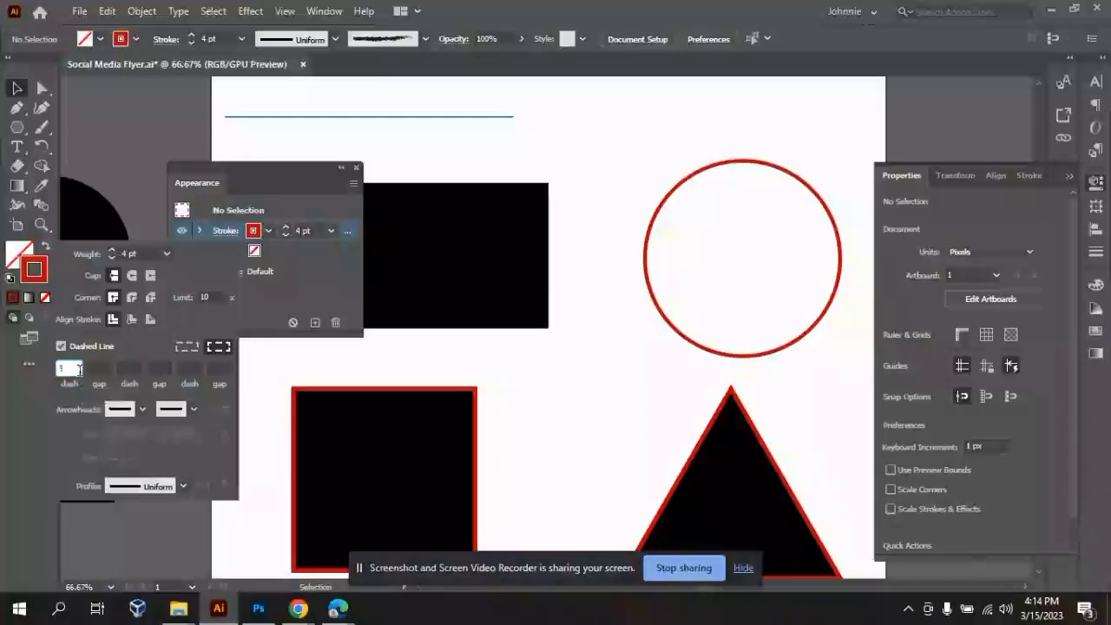
{"action": "left_click", "coordinate": [146, 210]}
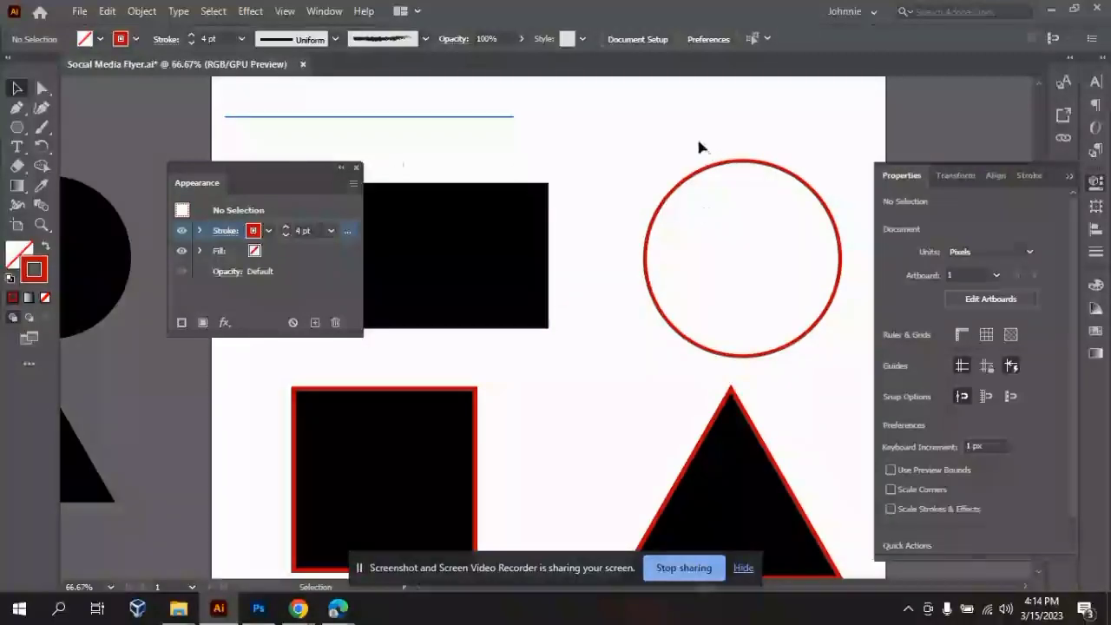
{"action": "left_click", "coordinate": [355, 168]}
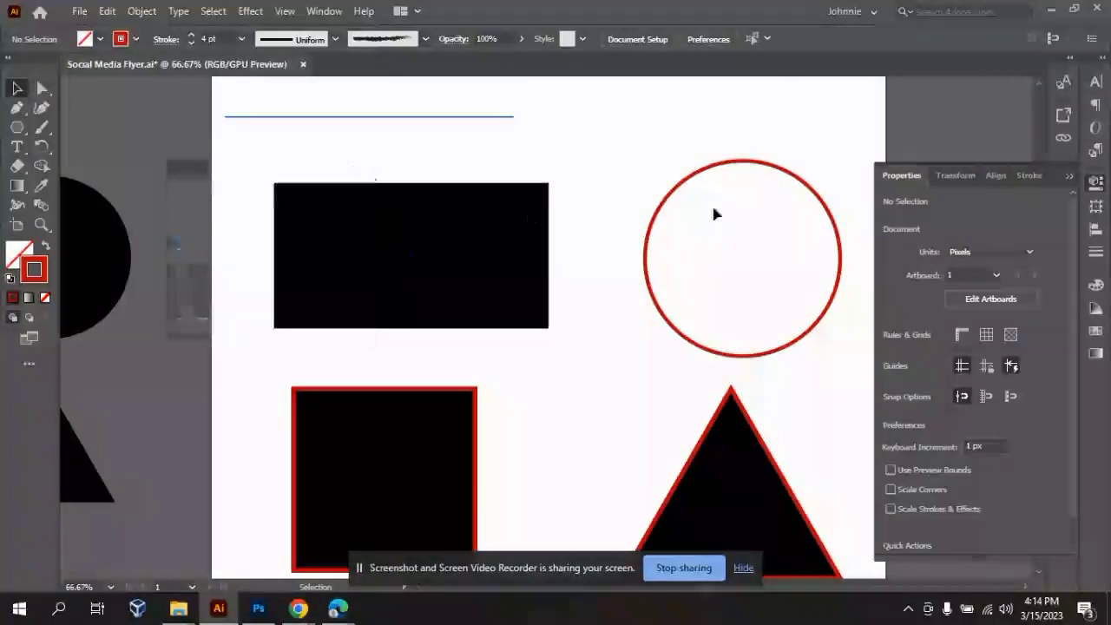
- Give the red circle's stroke a dashed line with a 5 pt dash, close the appearance and properties settings, and deselect the circle
{"action": "left_click", "coordinate": [758, 241]}
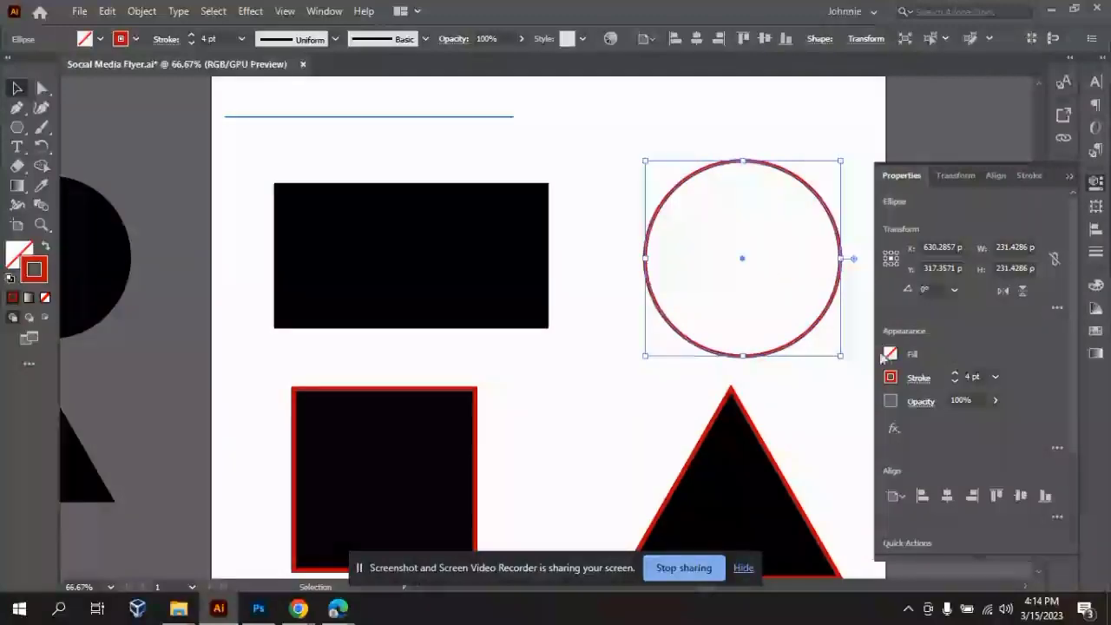
{"action": "left_click", "coordinate": [1056, 448]}
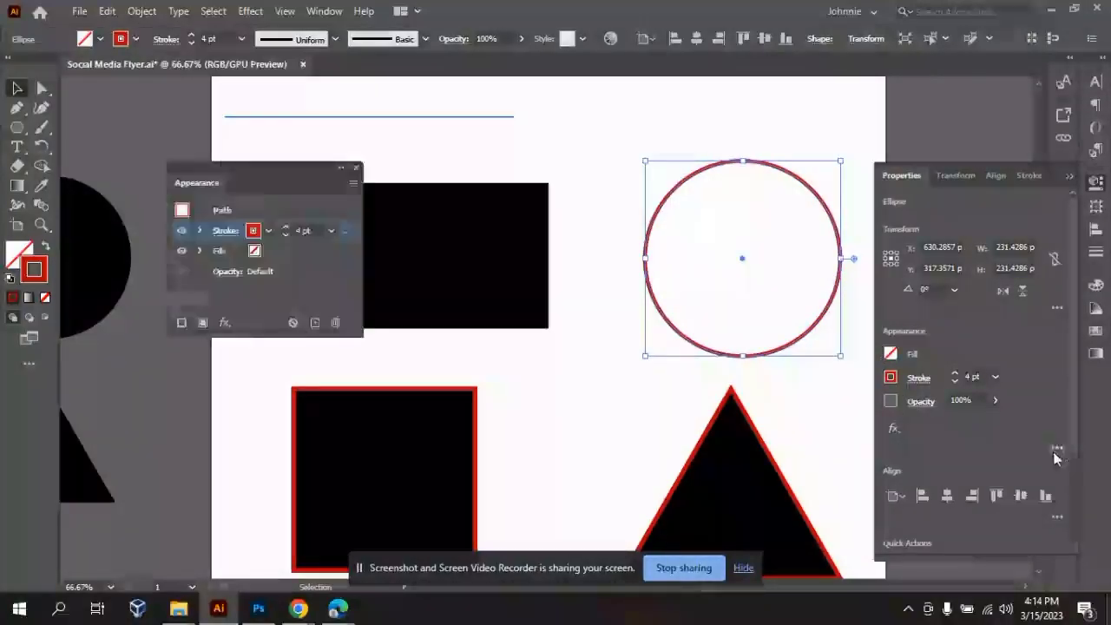
{"action": "left_click", "coordinate": [217, 239]}
{"action": "left_click", "coordinate": [61, 346]}
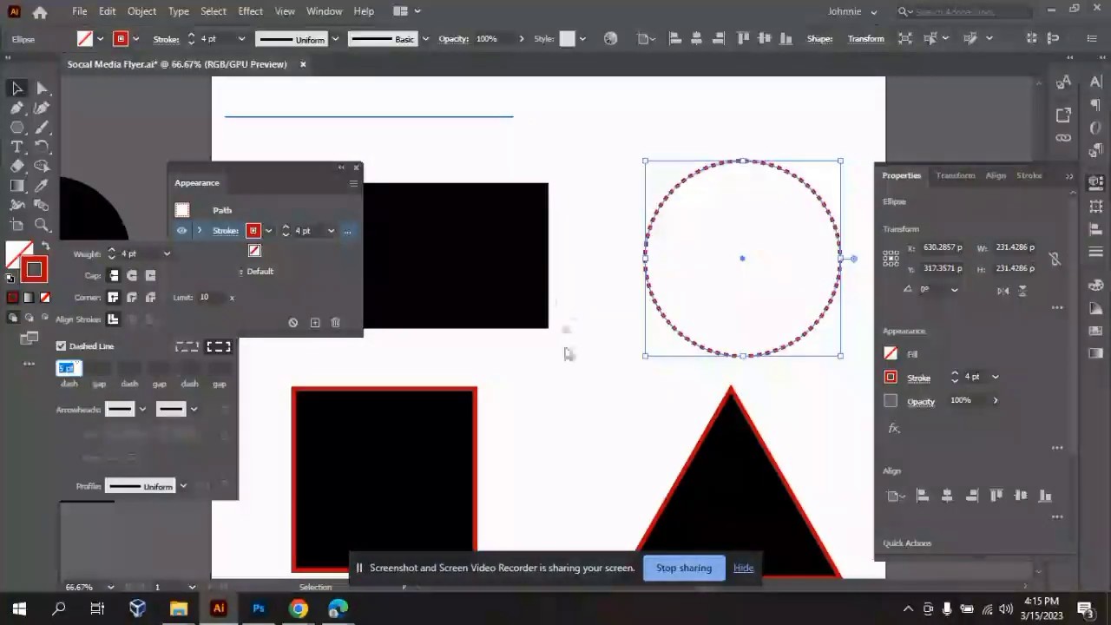
{"action": "left_click", "coordinate": [355, 168]}
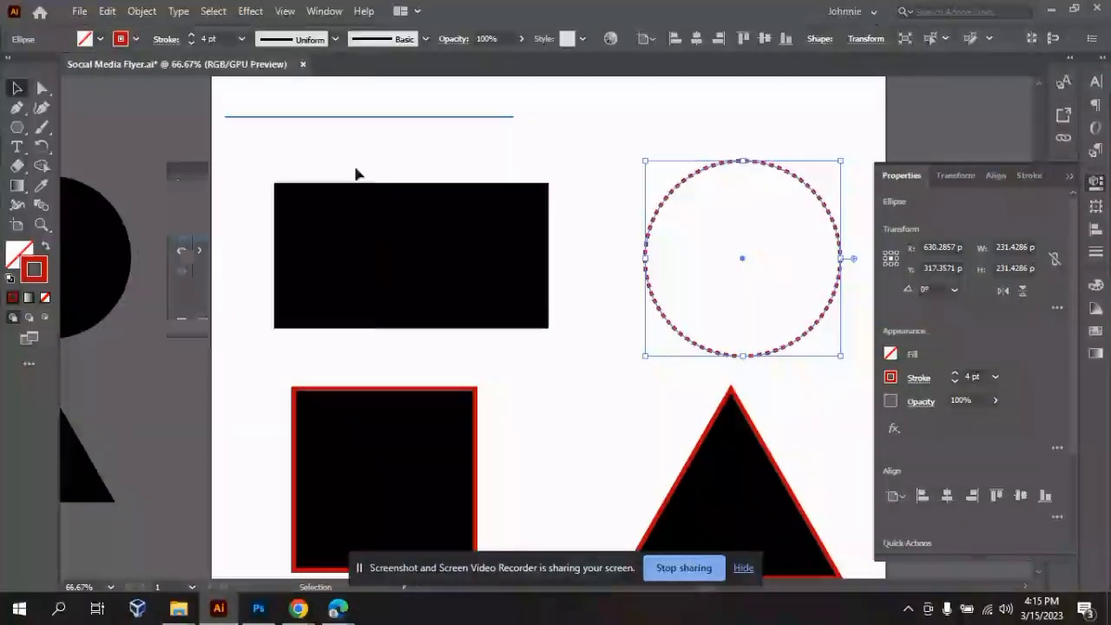
{"action": "left_click", "coordinate": [625, 399]}
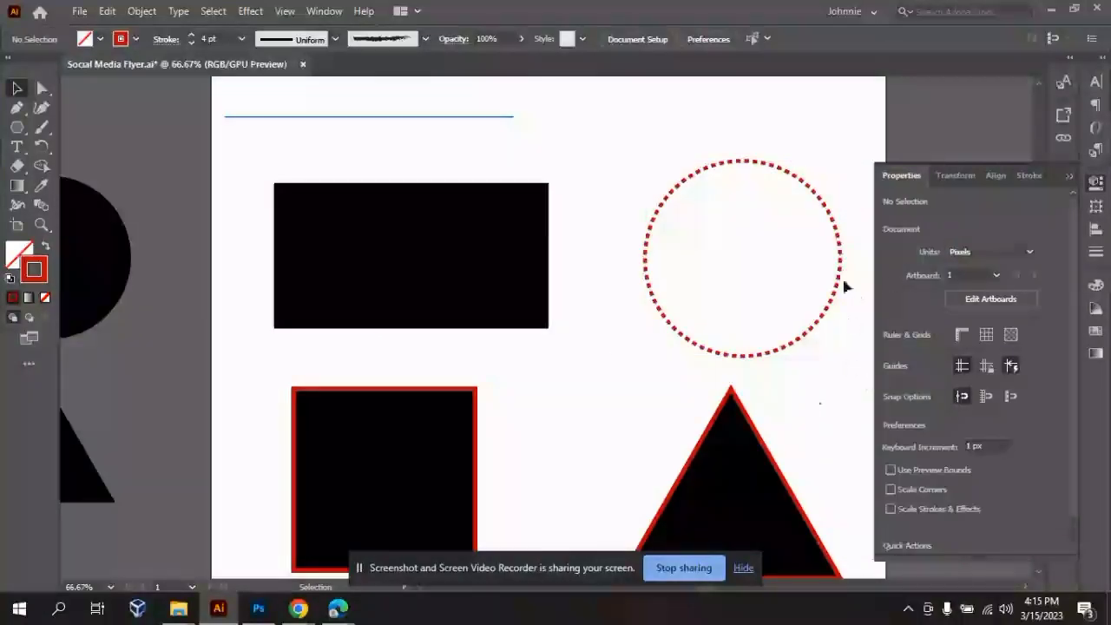
{"action": "left_click", "coordinate": [1068, 176]}
- Move the line, rectangle, dashed circle, square and triangle off the artboard onto the pasteboard to its right
{"action": "key", "text": "ctrl+minus"}
{"action": "key", "text": "ctrl+minus"}
{"action": "key", "text": "ctrl+minus"}
{"action": "key", "text": "ctrl+plus"}
{"action": "key", "text": "ctrl+plus"}
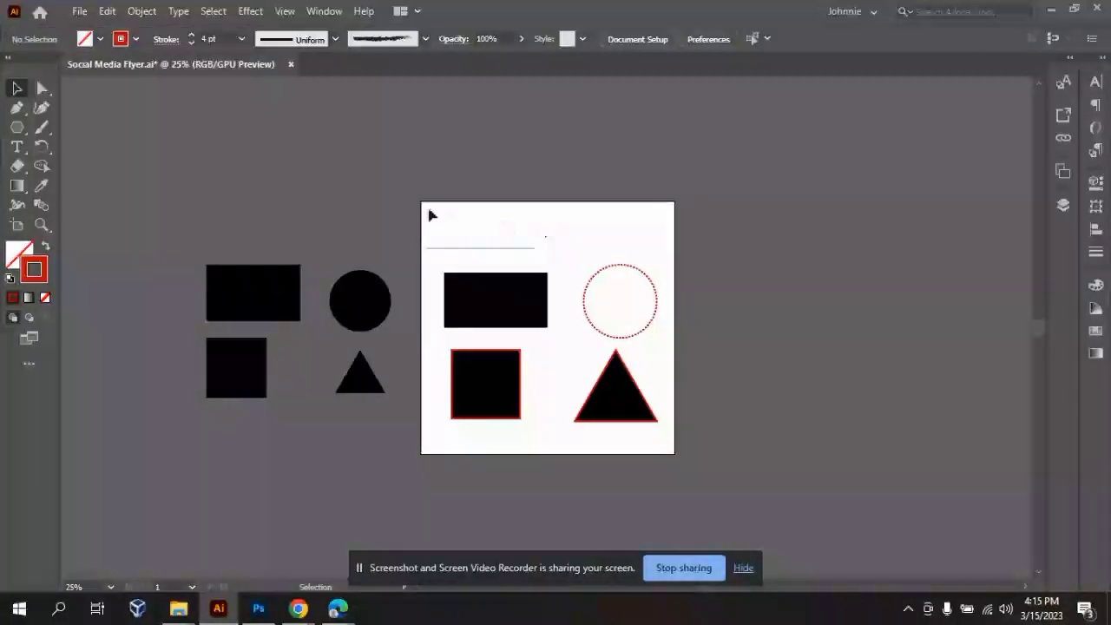
{"action": "left_click_drag", "start_coordinate": [606, 392], "coordinate": [884, 405]}
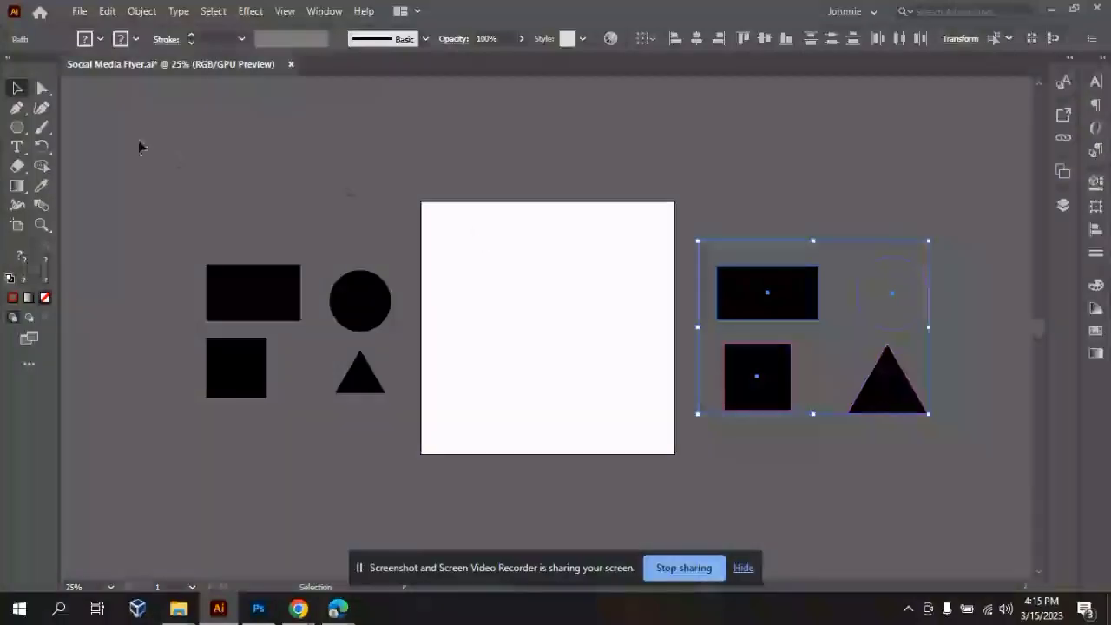
- Examine the anchor points and corner widgets of the black rectangle on the left pasteboard using Direct Selection, and deselect it
{"action": "left_click", "coordinate": [43, 89]}
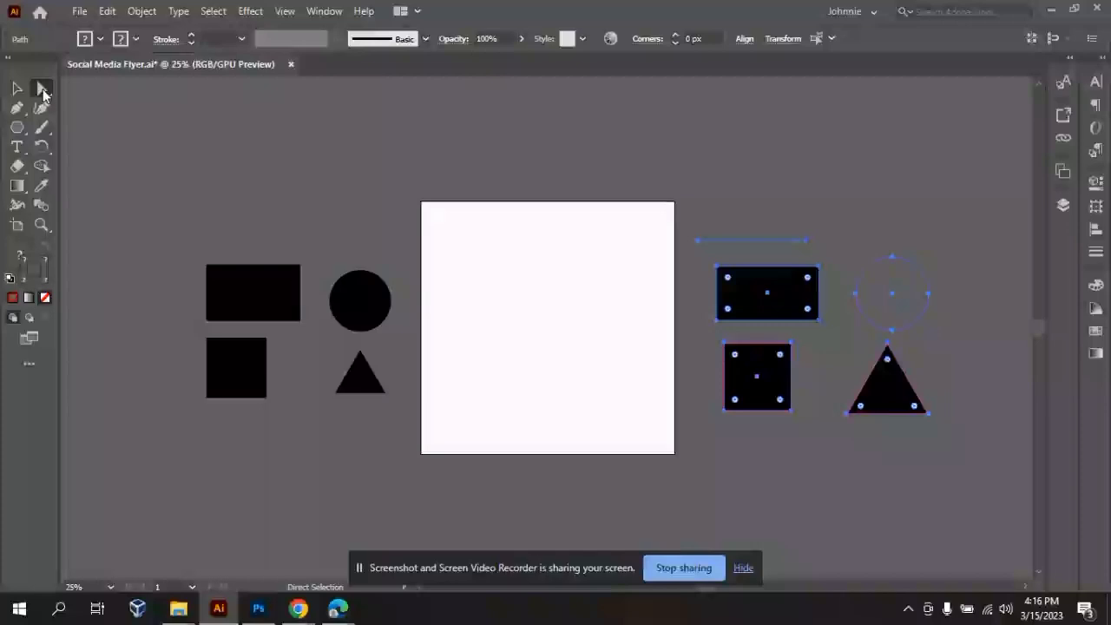
{"action": "left_click", "coordinate": [256, 314]}
{"action": "left_click", "coordinate": [256, 314]}
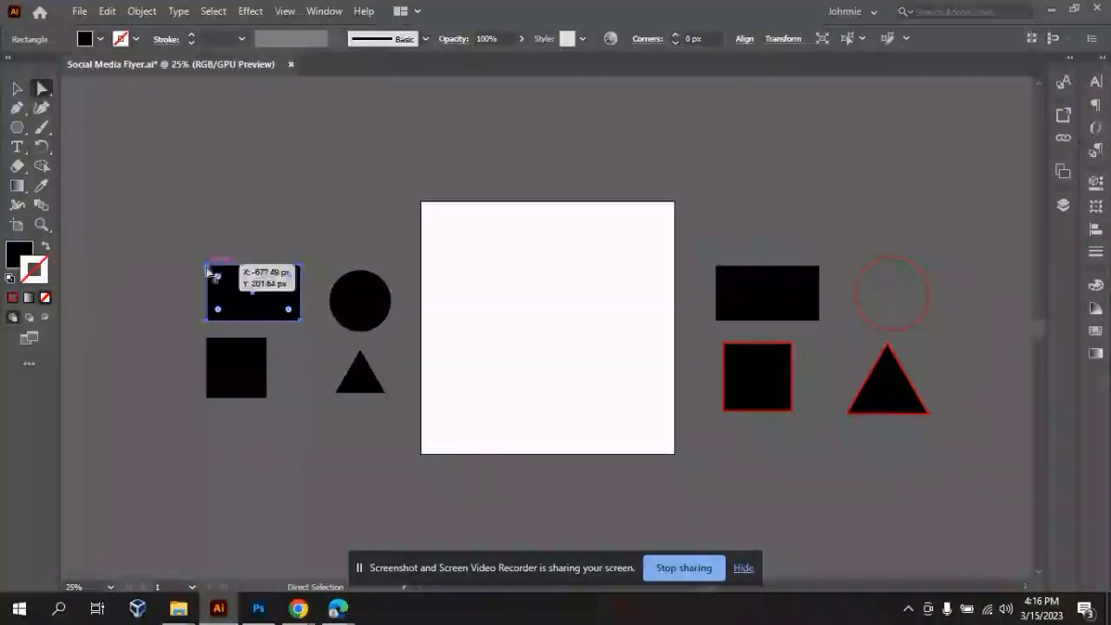
{"action": "left_click", "coordinate": [188, 327]}
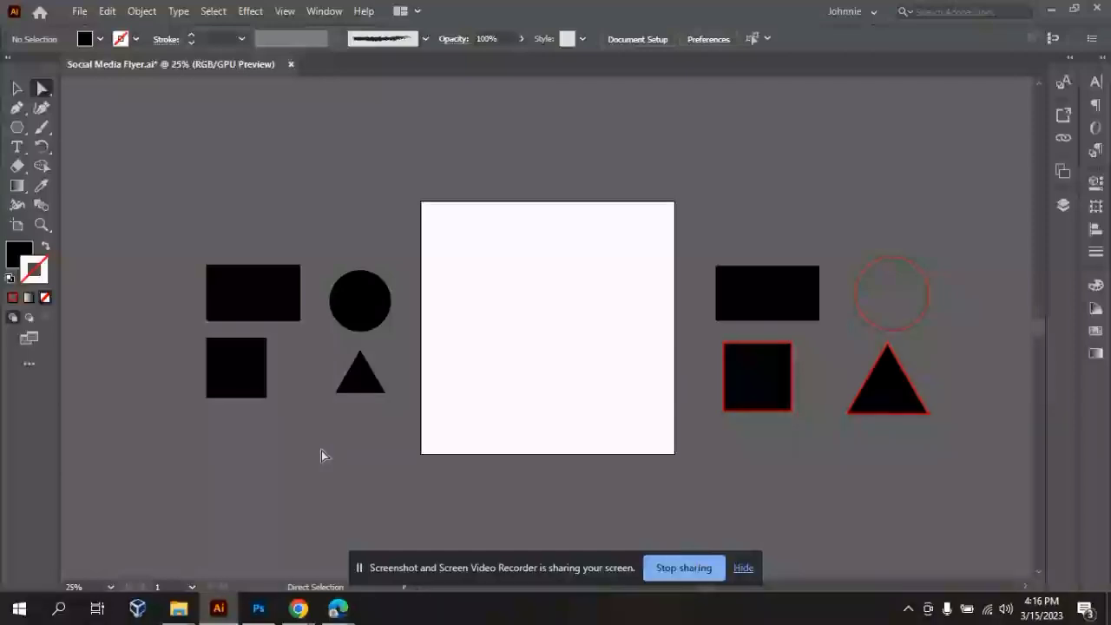
{"action": "left_click", "coordinate": [266, 311]}
{"action": "left_click_drag", "start_coordinate": [266, 311], "coordinate": [518, 319]}
{"action": "left_click", "coordinate": [595, 380]}
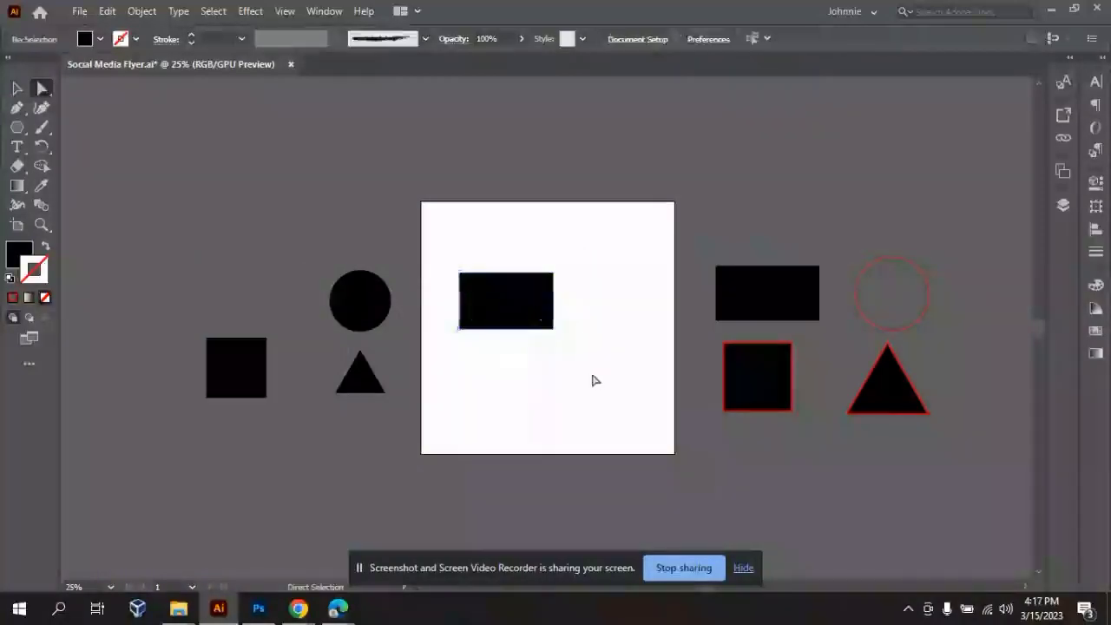
{"action": "key", "text": "ctrl+z"}
- Duplicate the black rectangle from the left pasteboard onto the middle of the artboard and deselect the copy
{"action": "left_click_drag", "start_coordinate": [243, 310], "coordinate": [519, 339]}
{"action": "left_click", "coordinate": [565, 417]}
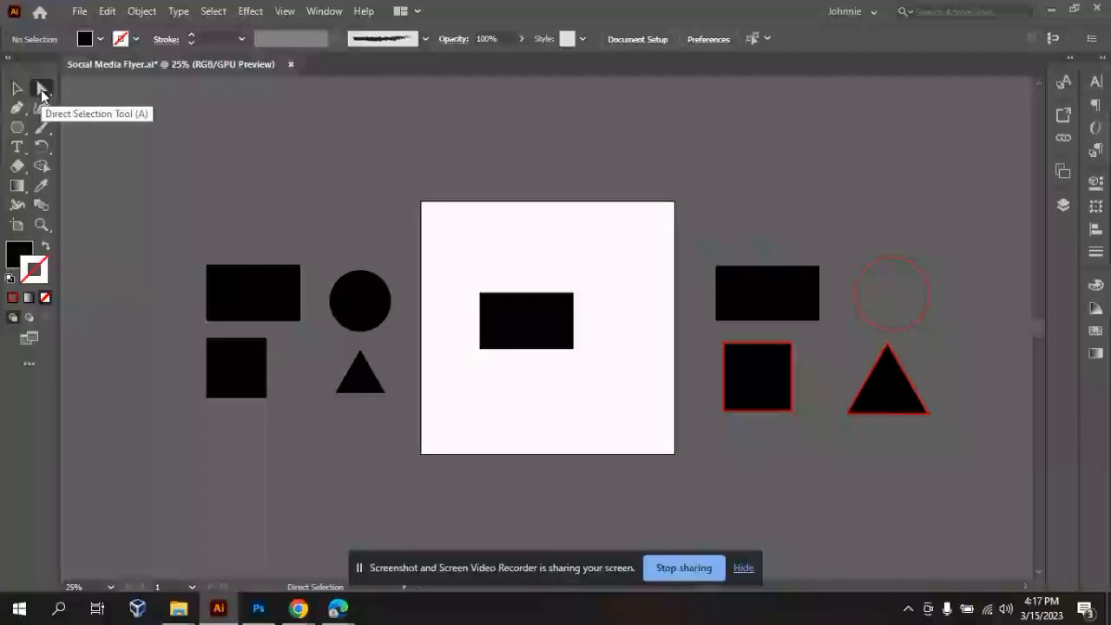
- Examine the artboard rectangle's corner widgets and anchor points up close with Direct Selection, and deselect it
{"action": "left_click", "coordinate": [42, 89]}
{"action": "left_click", "coordinate": [519, 342]}
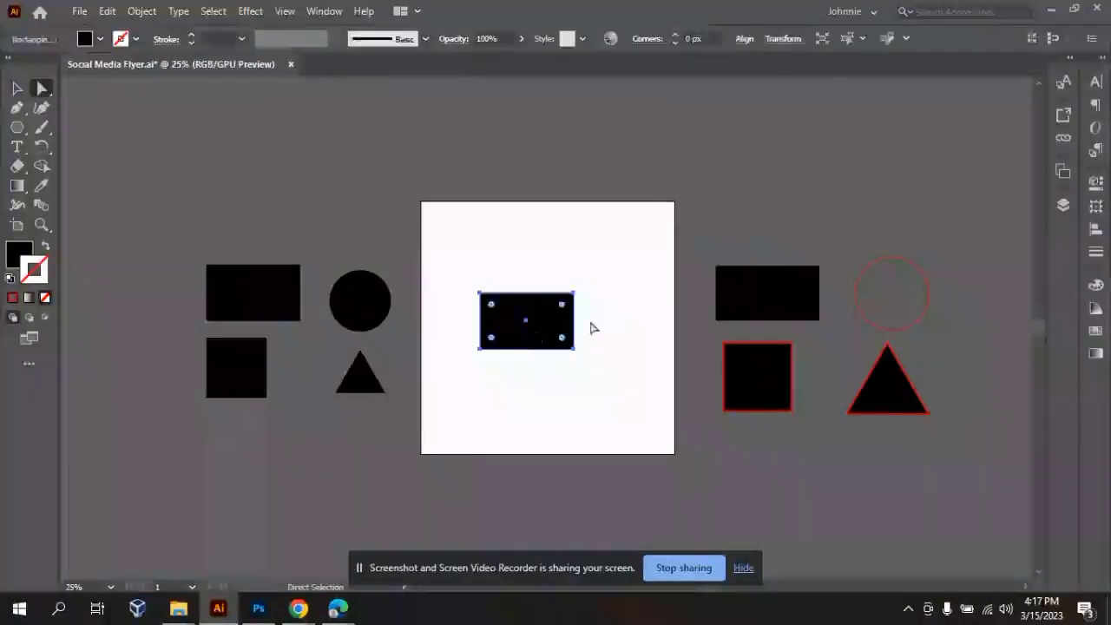
{"action": "key", "text": "ctrl+plus"}
{"action": "key", "text": "ctrl+plus"}
{"action": "key", "text": "ctrl+plus"}
{"action": "key", "text": "ctrl+plus"}
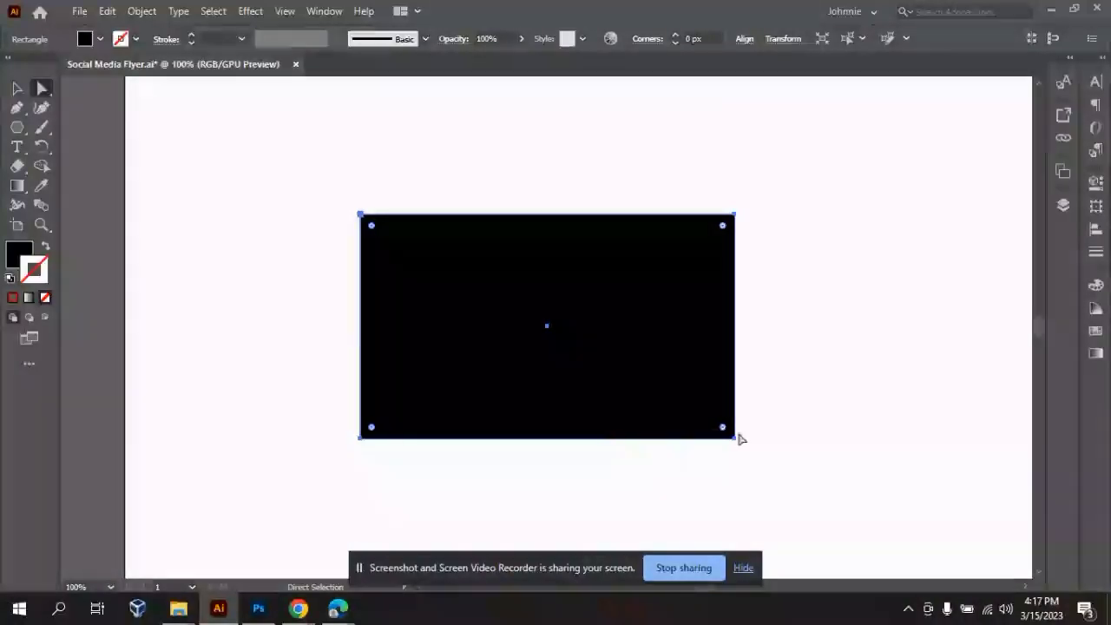
{"action": "left_click", "coordinate": [292, 425]}
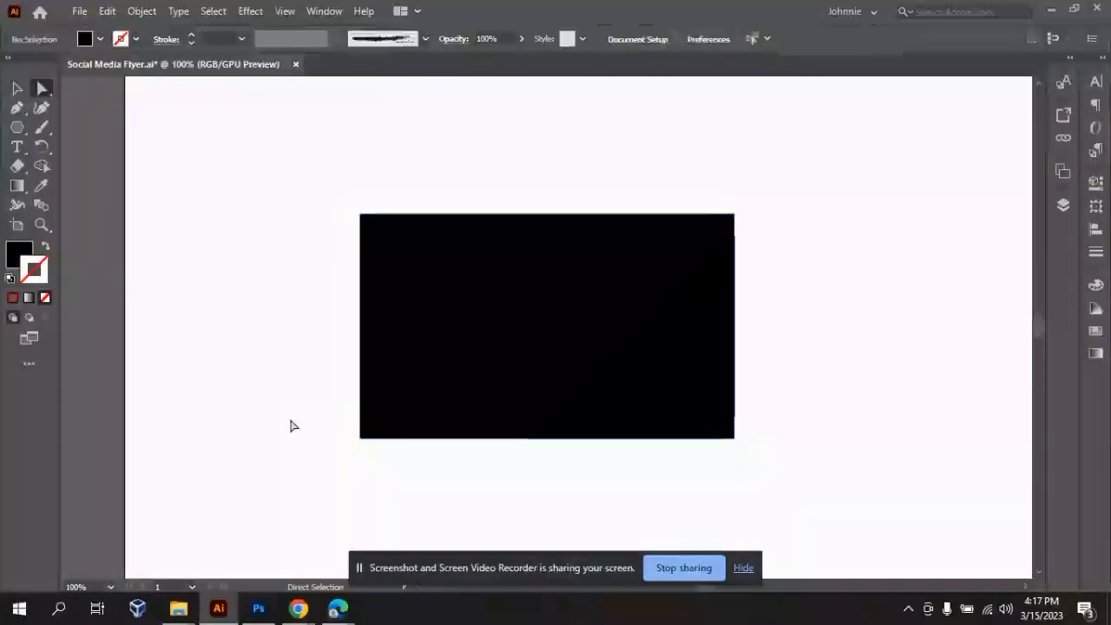
- Compare how the artboard rectangle displays when selected with Selection and with Direct Selection, and leave it deselected
{"action": "left_click", "coordinate": [15, 89]}
{"action": "left_click", "coordinate": [454, 363]}
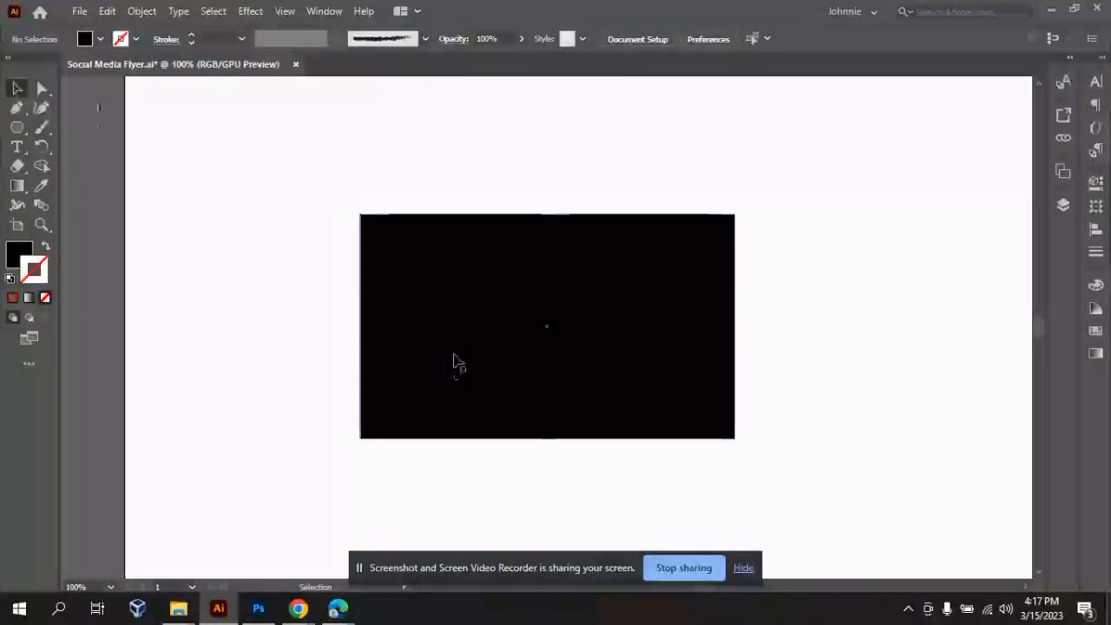
{"action": "left_click", "coordinate": [192, 324]}
{"action": "key", "text": "a"}
{"action": "key", "text": "ctrl+minus"}
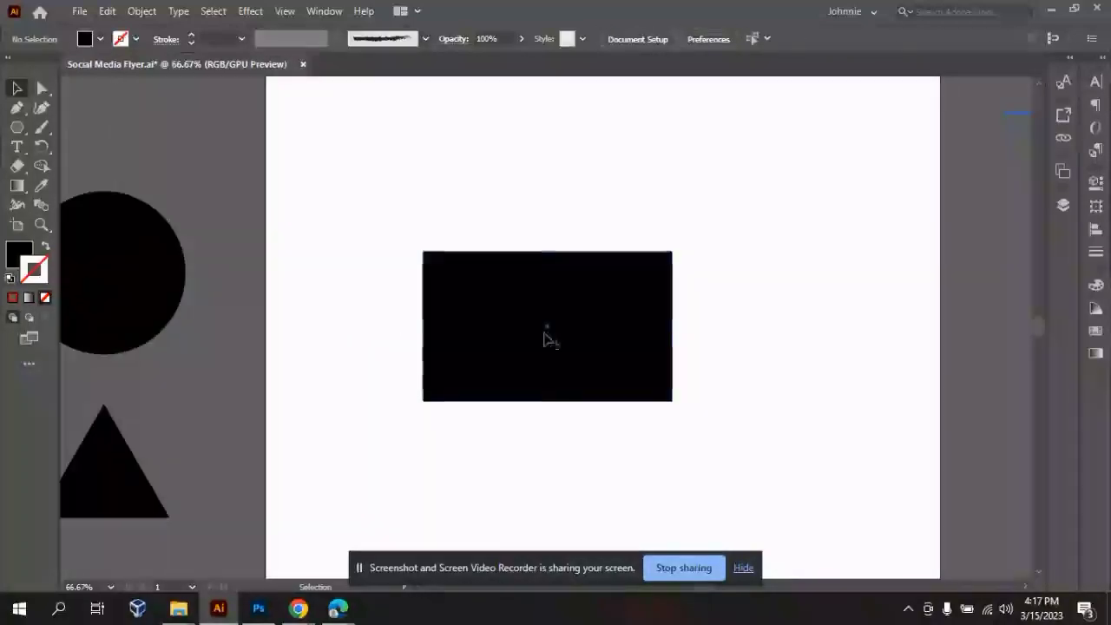
{"action": "key", "text": "v"}
{"action": "left_click", "coordinate": [547, 340]}
{"action": "key", "text": "a"}
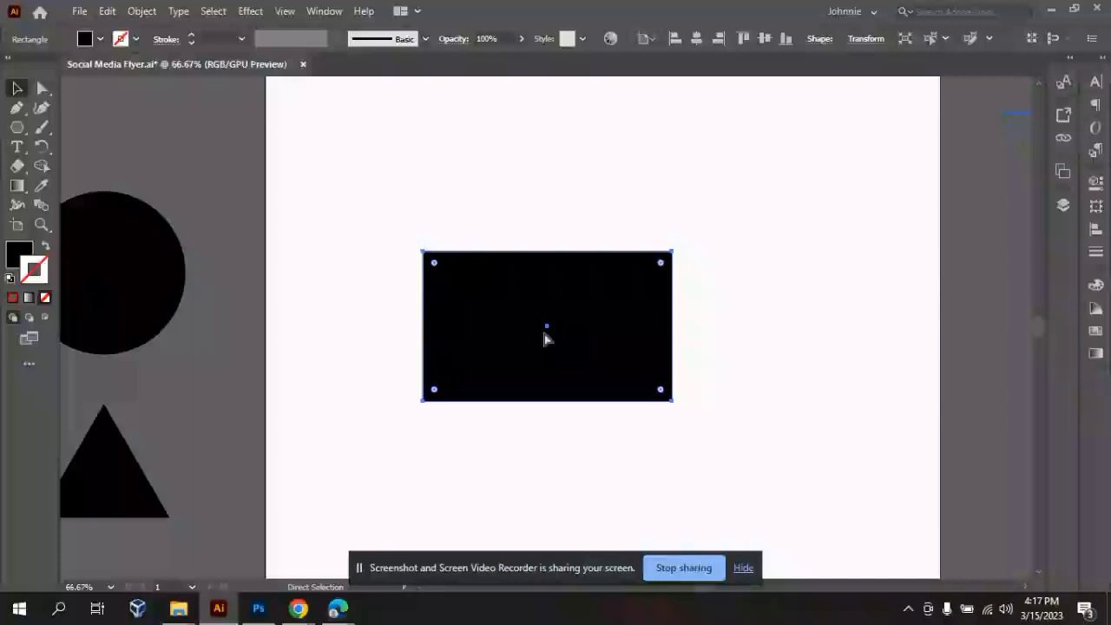
{"action": "key", "text": "ctrl+plus"}
{"action": "key", "text": "ctrl+plus"}
{"action": "key", "text": "v"}
{"action": "left_click", "coordinate": [156, 408]}
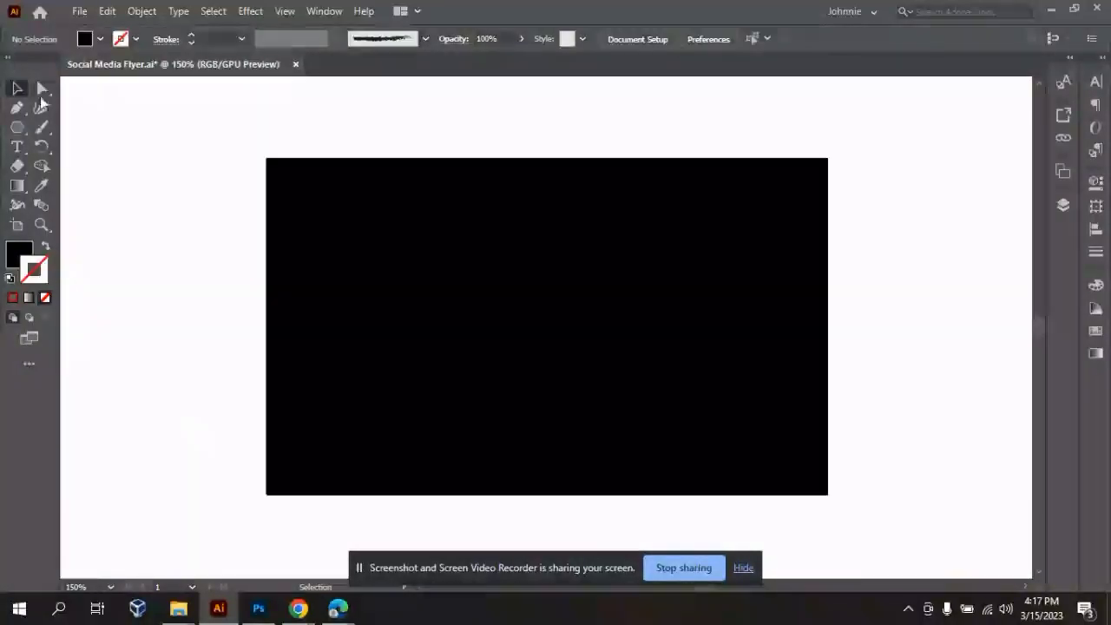
- Round all four corners of the artboard rectangle with its live corner widget and deselect it
{"action": "left_click", "coordinate": [42, 90]}
{"action": "left_click", "coordinate": [412, 324]}
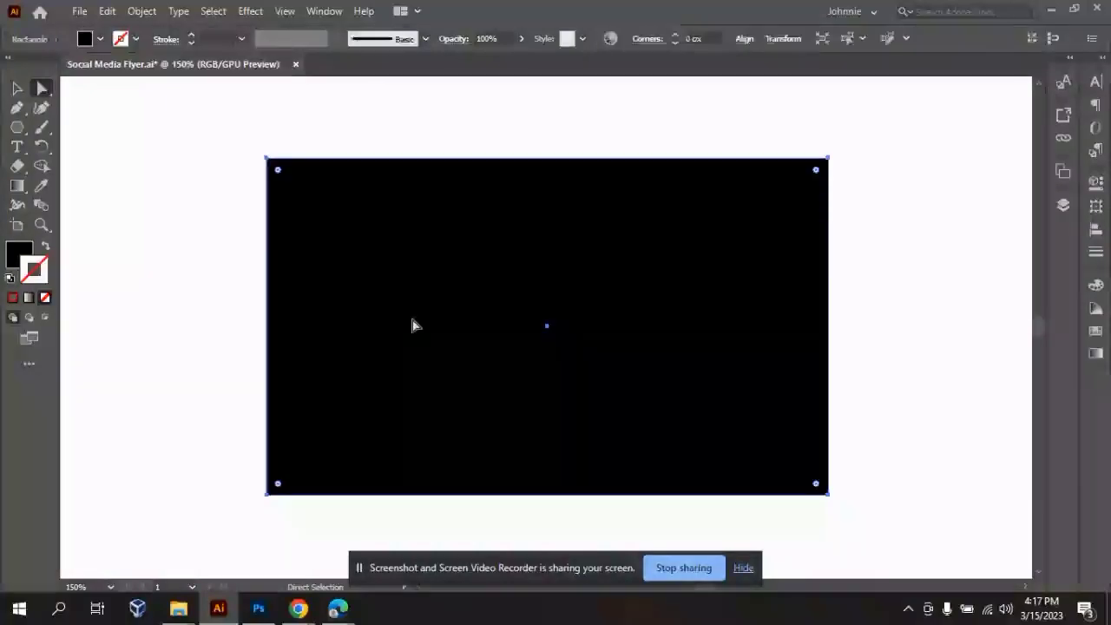
{"action": "left_click_drag", "start_coordinate": [279, 174], "coordinate": [319, 214]}
{"action": "left_click", "coordinate": [147, 243]}
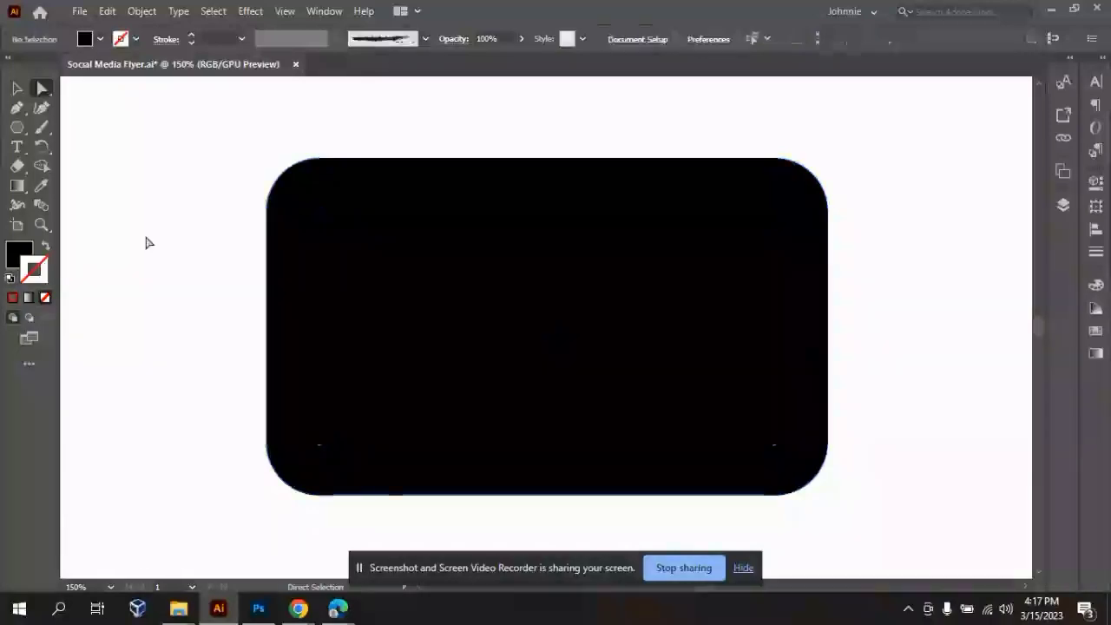
- Duplicate the black triangle from the left pasteboard to just above the rounded rectangle on the artboard, and deselect the copy
{"action": "key", "text": "ctrl+0"}
{"action": "key", "text": "ctrl+minus"}
{"action": "key", "text": "ctrl+plus"}
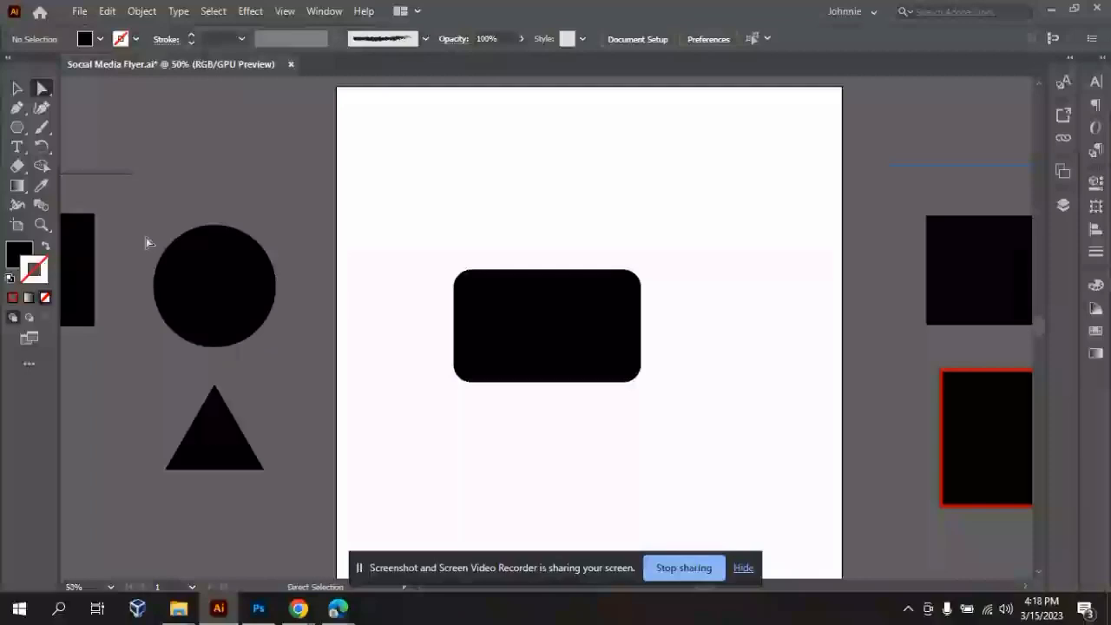
{"action": "left_click", "coordinate": [212, 447]}
{"action": "left_click_drag", "start_coordinate": [212, 447], "coordinate": [495, 191]}
{"action": "left_click", "coordinate": [710, 244]}
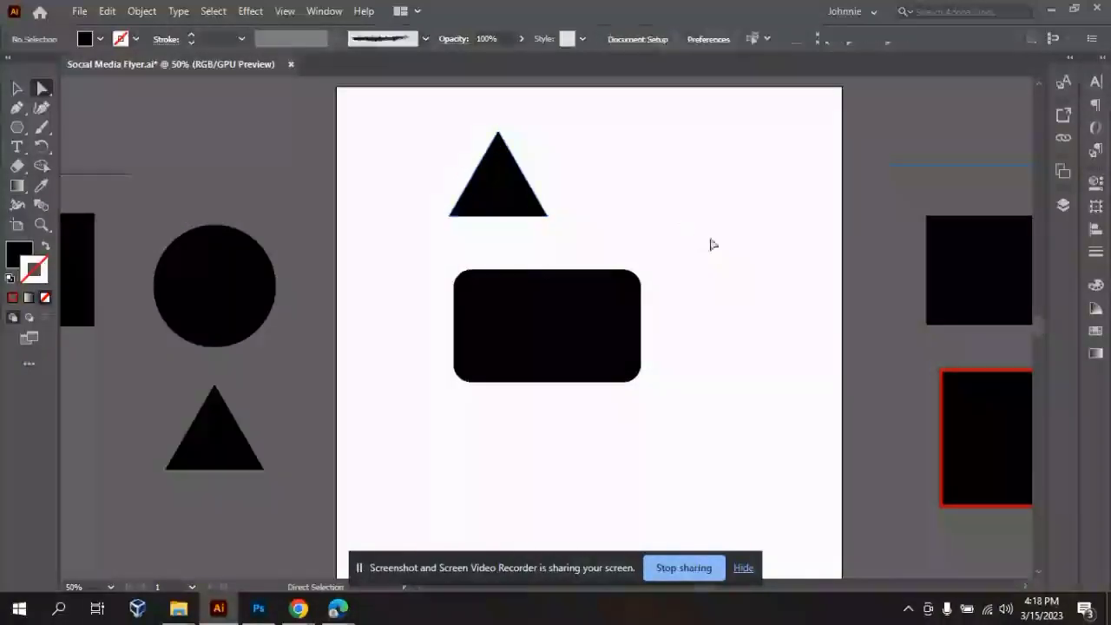
- Move the triangle copy on the artboard slightly down, closer to the rounded rectangle, and deselect it
{"action": "key", "text": "ctrl+plus"}
{"action": "key", "text": "ctrl+plus"}
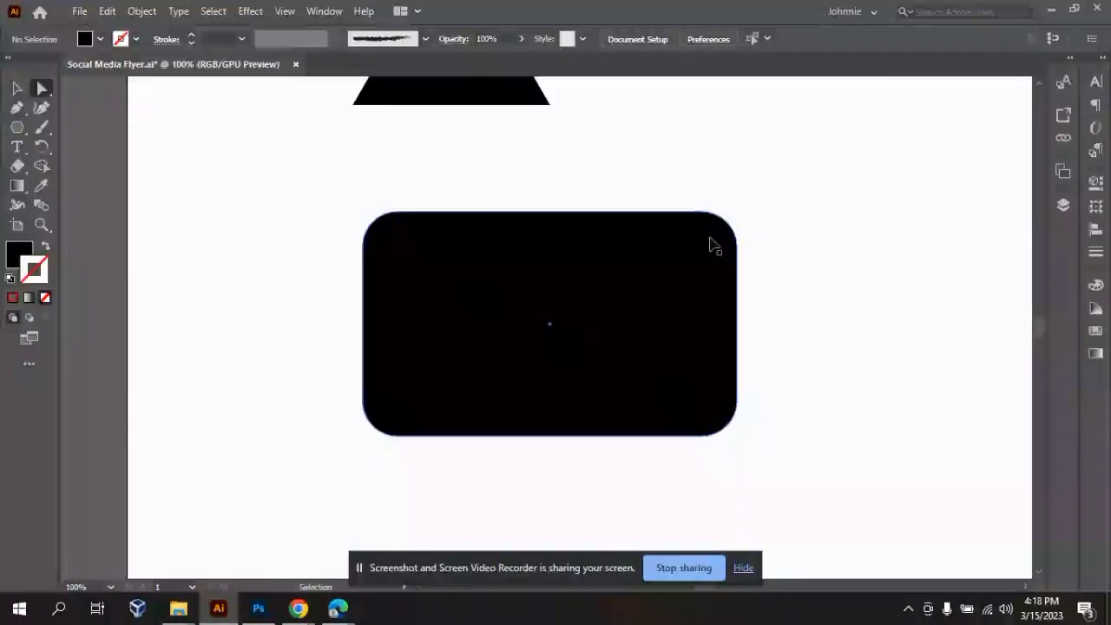
{"action": "key", "text": "ctrl+minus"}
{"action": "key", "text": "ctrl+minus"}
{"action": "left_click", "coordinate": [492, 201]}
{"action": "left_click", "coordinate": [590, 200]}
- Round all three corners of the artboard triangle with its live corner widget and deselect it
{"action": "key", "text": "ctrl+plus"}
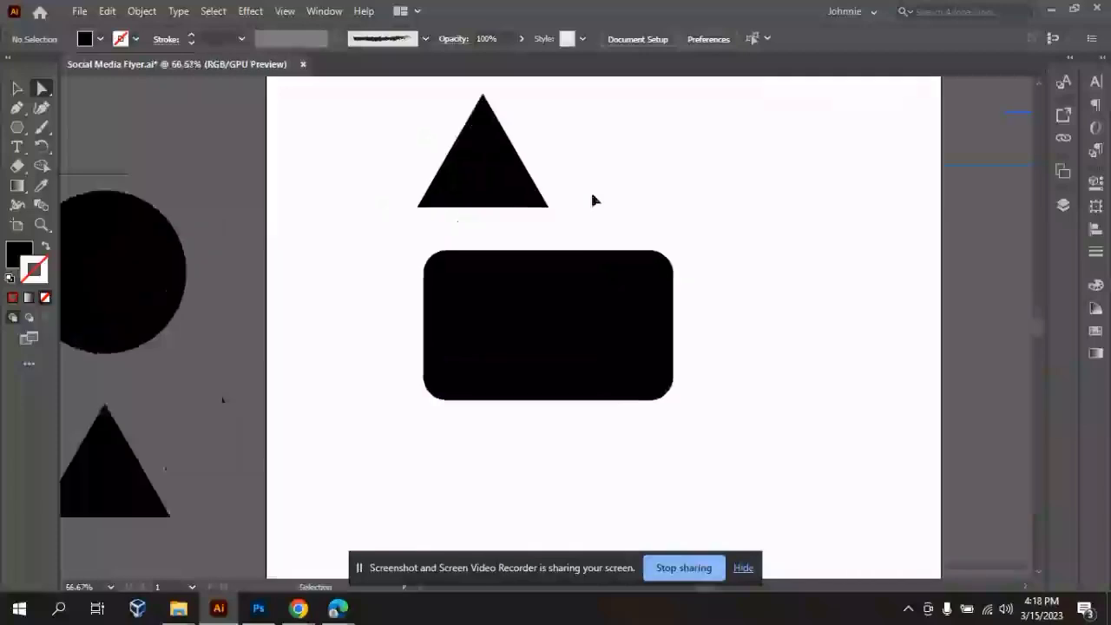
{"action": "left_click", "coordinate": [471, 155]}
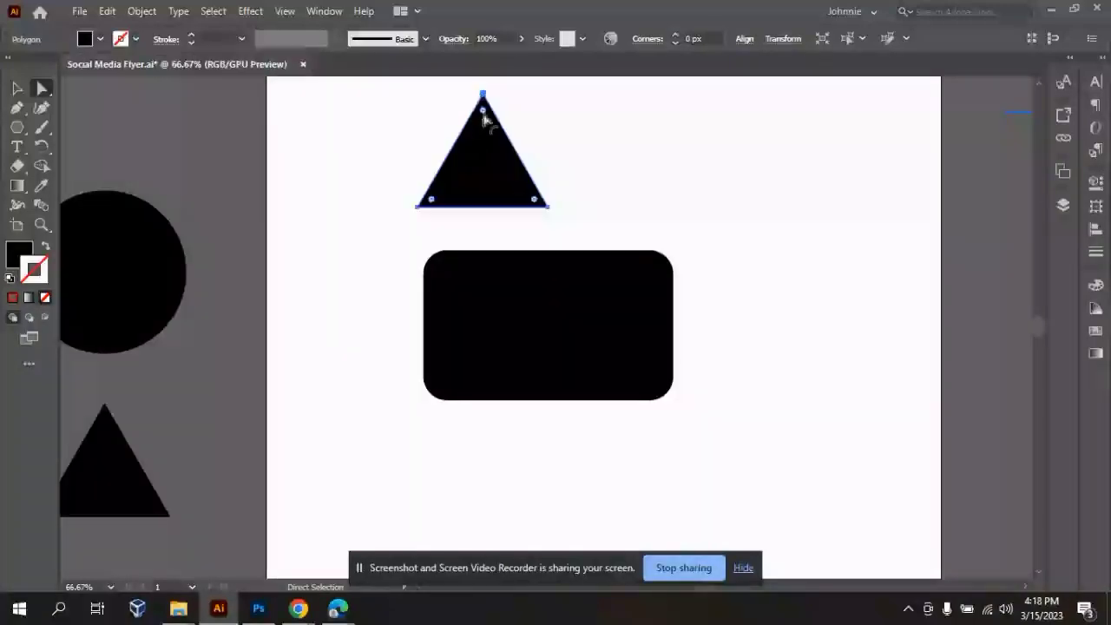
{"action": "left_click_drag", "start_coordinate": [483, 112], "coordinate": [484, 121]}
{"action": "key", "text": "ctrl+z"}
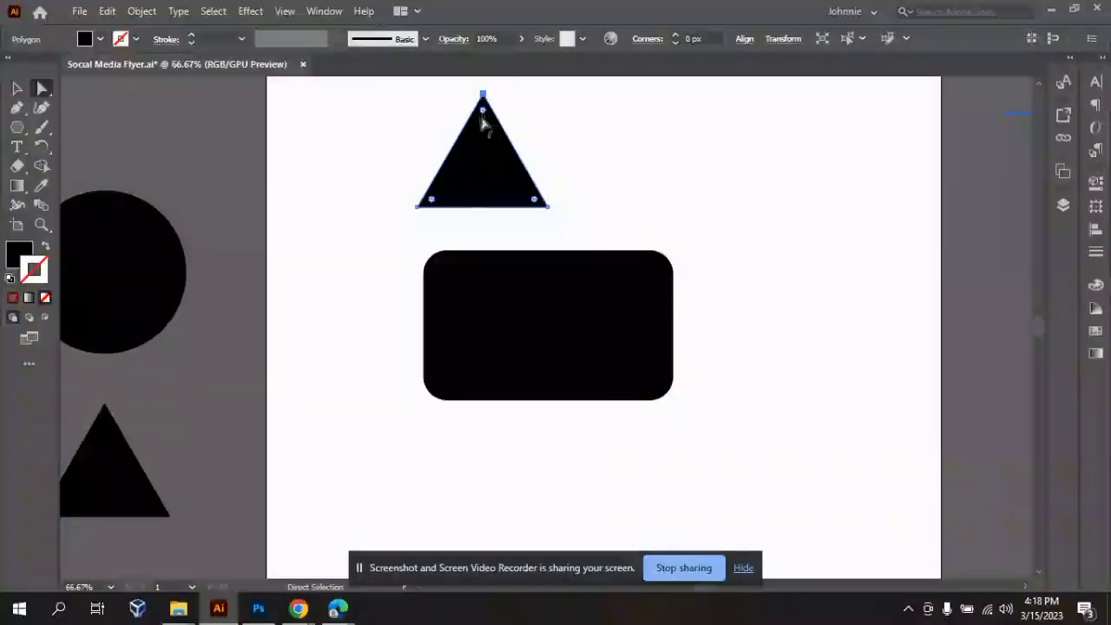
{"action": "left_click_drag", "start_coordinate": [437, 203], "coordinate": [446, 203]}
{"action": "left_click", "coordinate": [751, 249]}
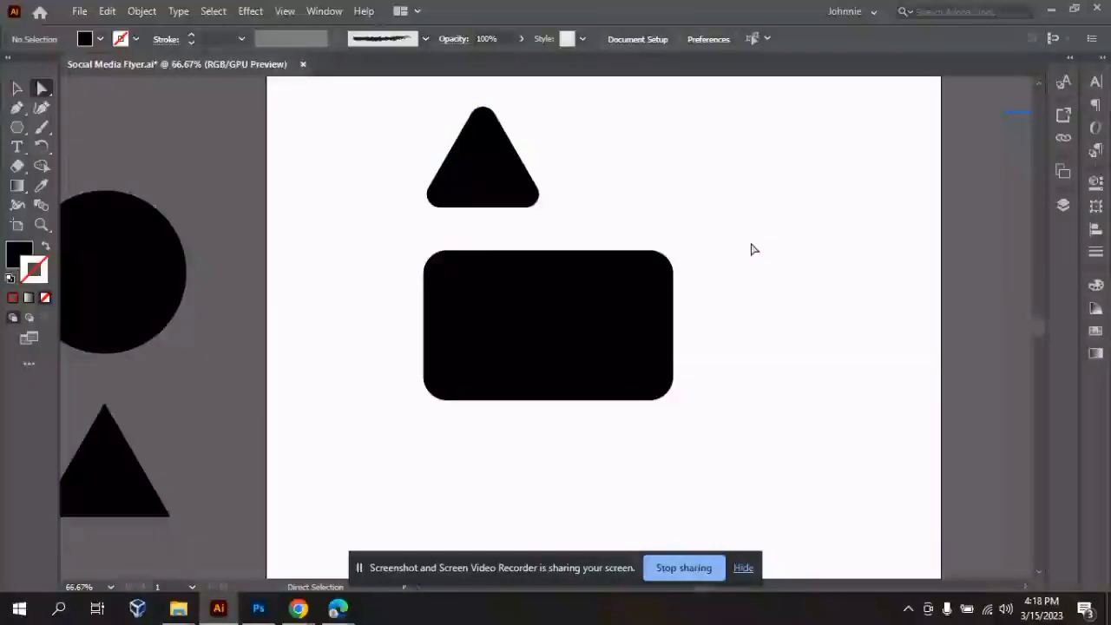
- Duplicate the black rectangle from the left pasteboard to below the rounded rectangle on the artboard, and deselect the copy
{"action": "key", "text": "ctrl+minus"}
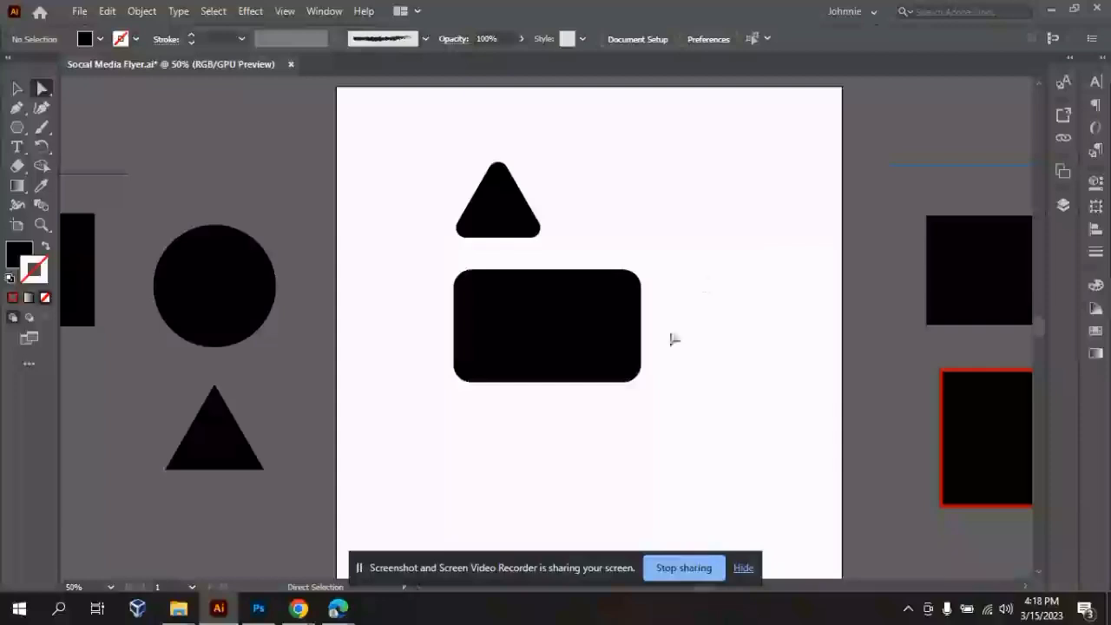
{"action": "key", "text": "ctrl+minus"}
{"action": "left_click", "coordinate": [227, 326]}
{"action": "left_click_drag", "start_coordinate": [273, 312], "coordinate": [541, 401]}
{"action": "left_click", "coordinate": [618, 416]}
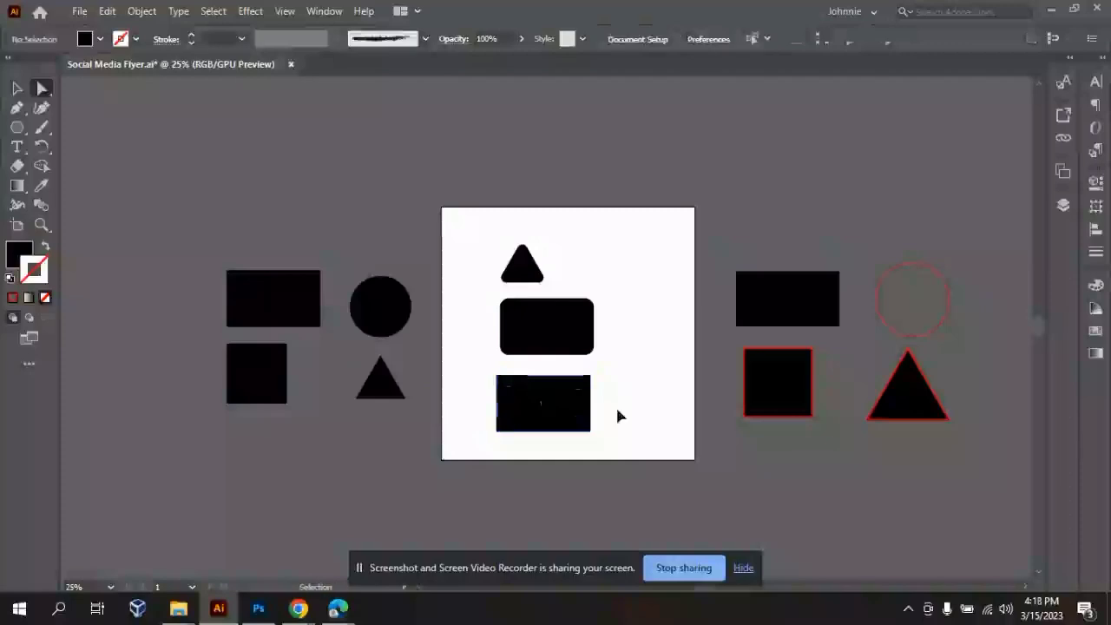
- Move the rectangle copy slightly up, nearer the rounded rectangle, and activate Direct Selection
{"action": "key", "text": "ctrl+plus"}
{"action": "left_click_drag", "start_coordinate": [535, 507], "coordinate": [534, 498]}
{"action": "left_click", "coordinate": [43, 89]}
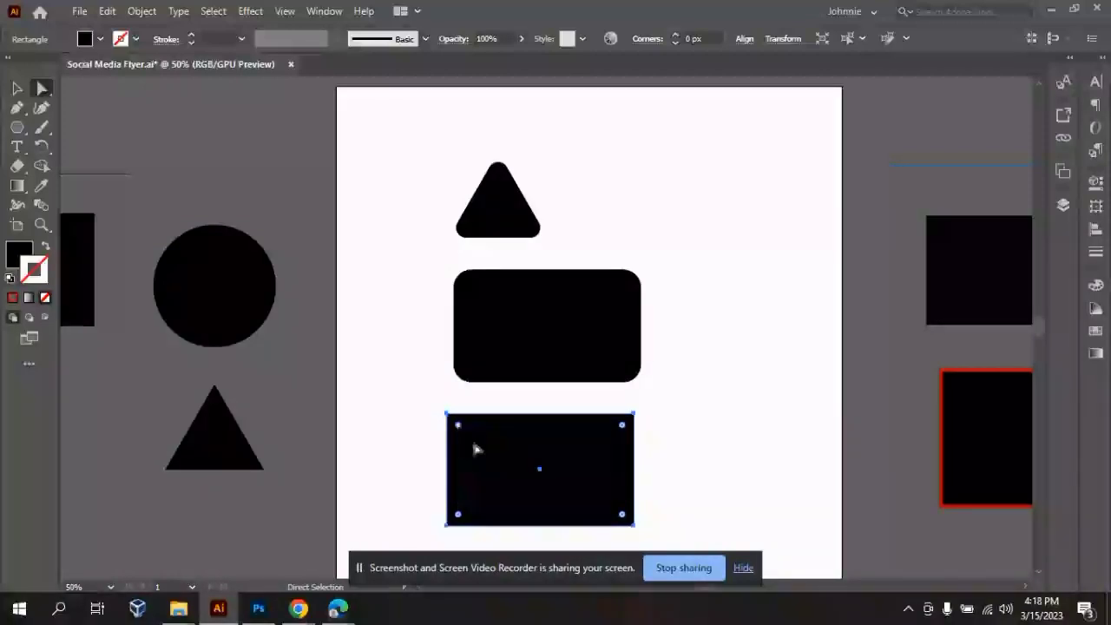
- Try rounding only the upper-left and lower-right corners of the lower rectangle fully into a leaf shape, and undo it
{"action": "key", "text": "ctrl+equal"}
{"action": "key", "text": "ctrl+equal"}
{"action": "key", "text": "ctrl+equal"}
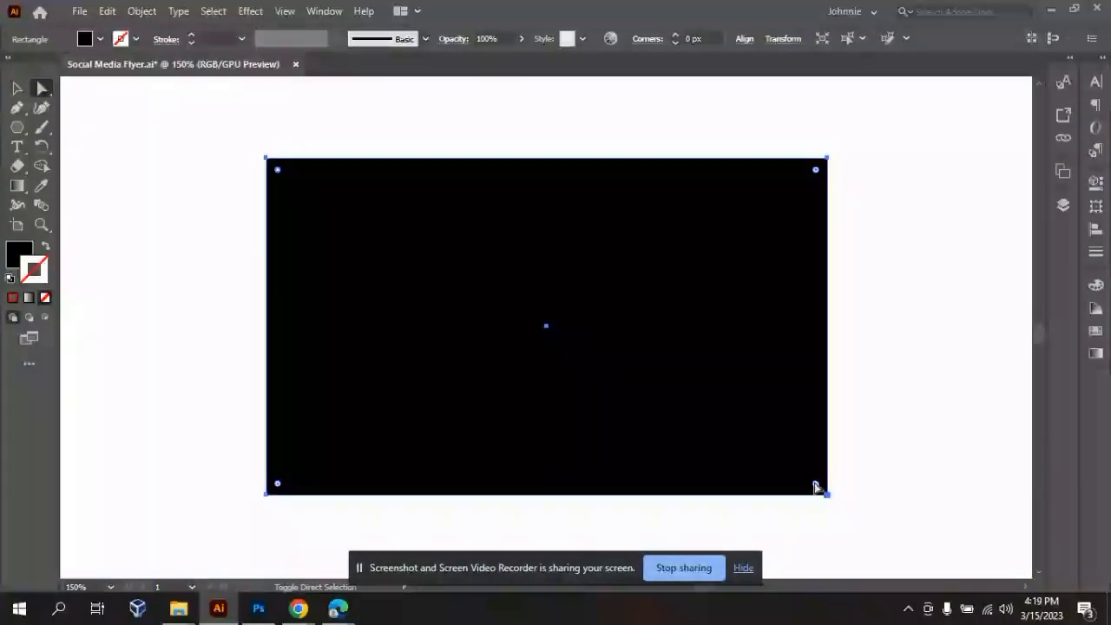
{"action": "left_click_drag", "start_coordinate": [816, 486], "coordinate": [390, 183]}
{"action": "key", "text": "ctrl+minus"}
{"action": "key", "text": "ctrl+minus"}
{"action": "key", "text": "ctrl+minus"}
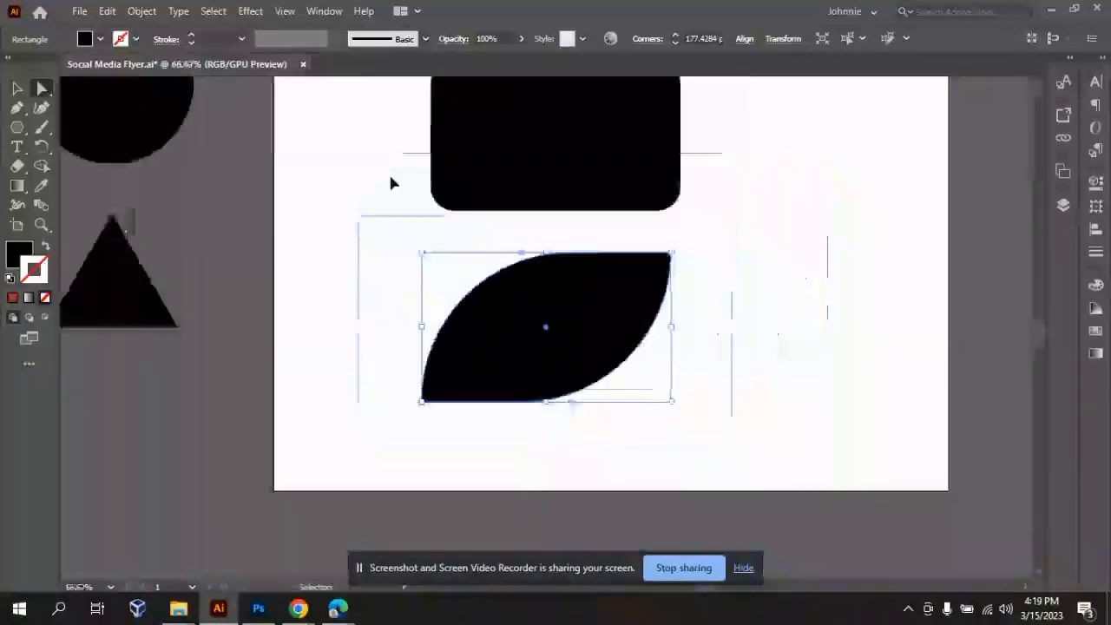
{"action": "key", "text": "ctrl+plus"}
{"action": "key", "text": "ctrl+plus"}
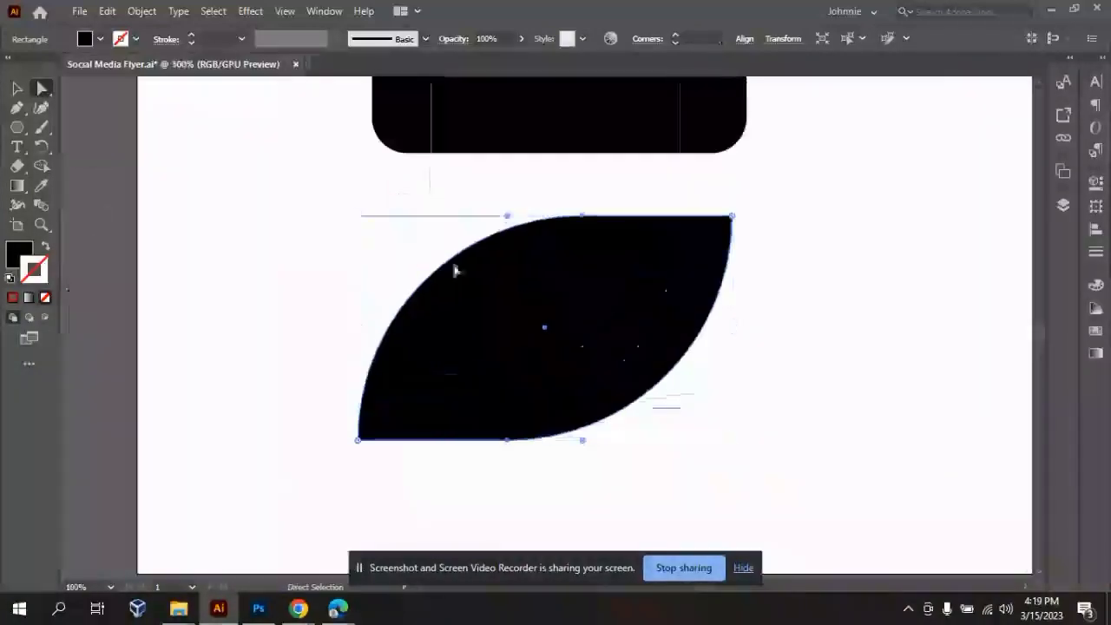
{"action": "key", "text": "ctrl+z"}
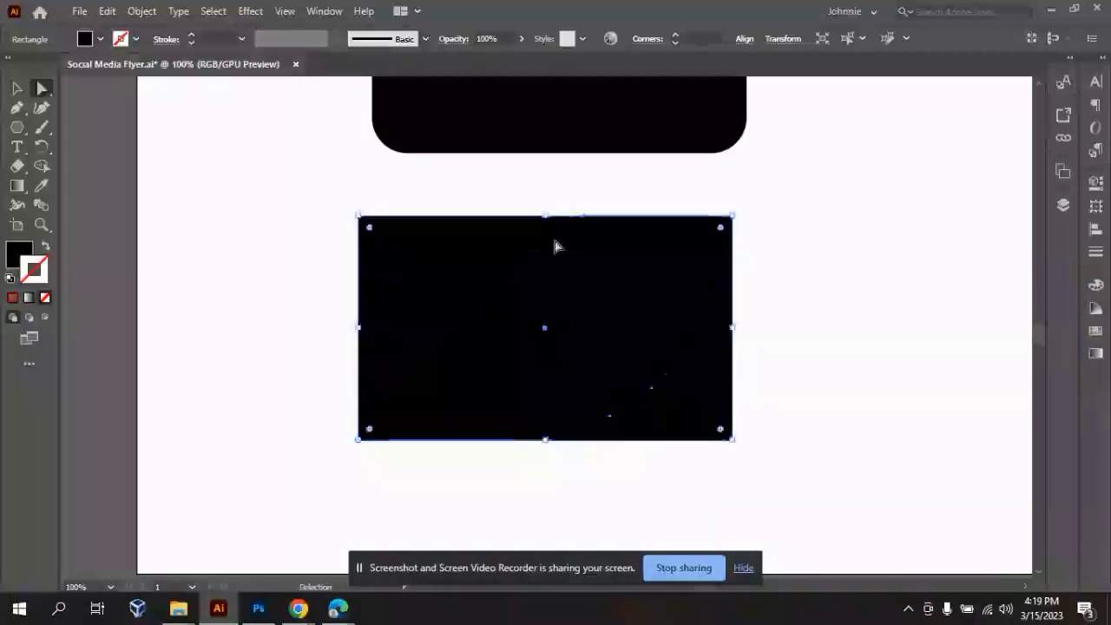
- Round only the upper-left and lower-right corners of the lower rectangle to about 53 px, and deselect it with the Selection tool
{"action": "left_click_drag", "start_coordinate": [722, 434], "coordinate": [699, 426]}
{"action": "key", "text": "ctrl+z"}
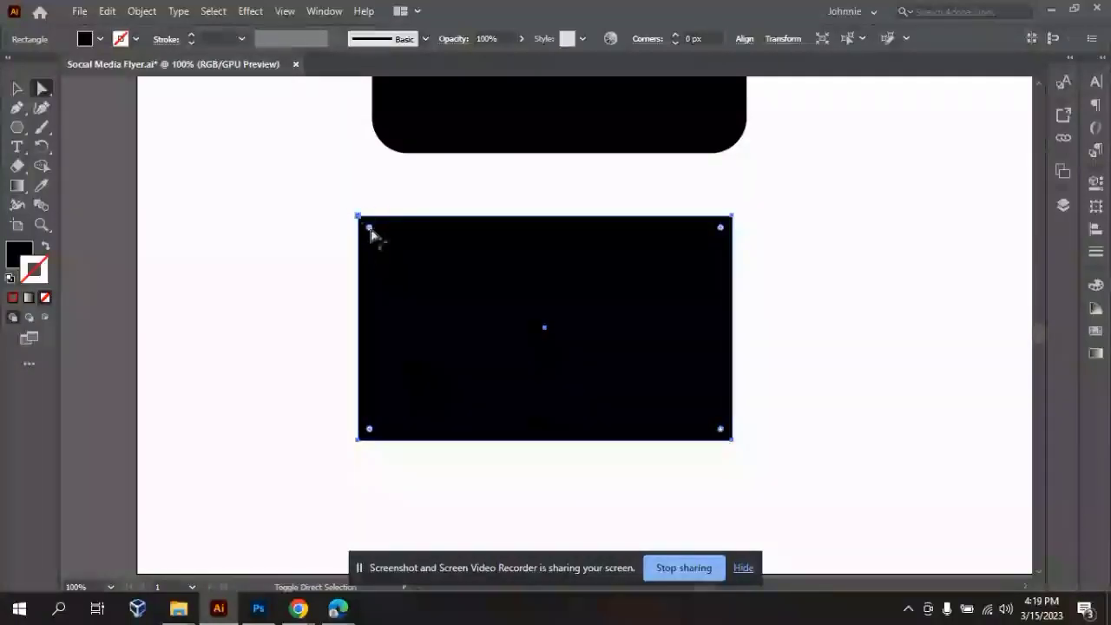
{"action": "left_click_drag", "start_coordinate": [369, 228], "coordinate": [431, 285]}
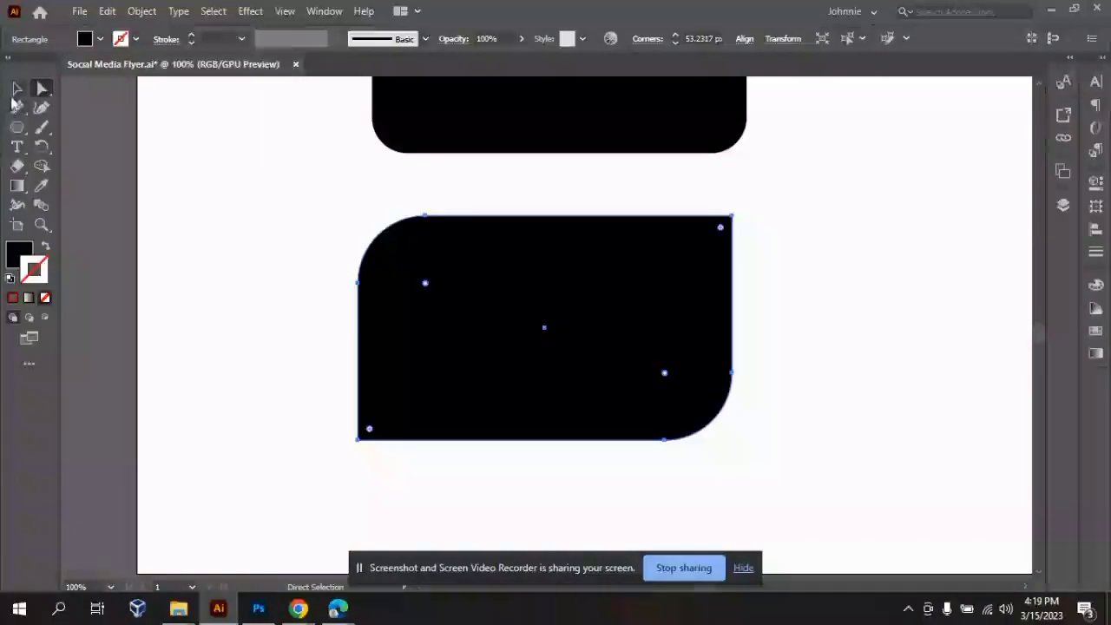
{"action": "left_click", "coordinate": [16, 88]}
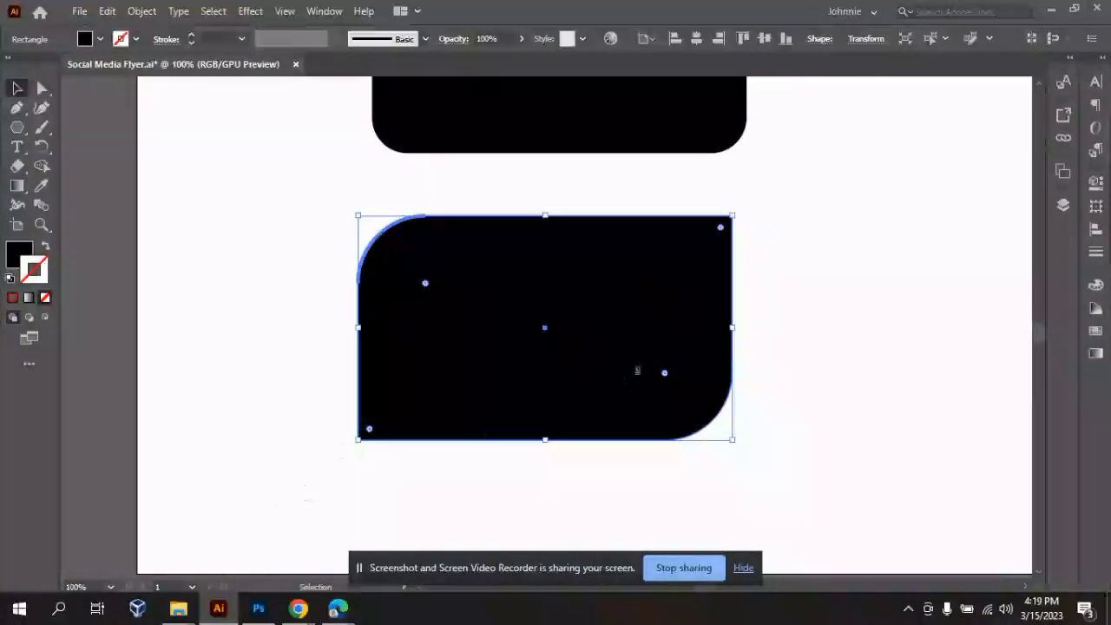
{"action": "left_click", "coordinate": [795, 363]}
- Delete the rectangle with two rounded corners from the artboard
{"action": "key", "text": "ctrl+minus"}
{"action": "key", "text": "ctrl+minus"}
{"action": "key", "text": "ctrl+minus"}
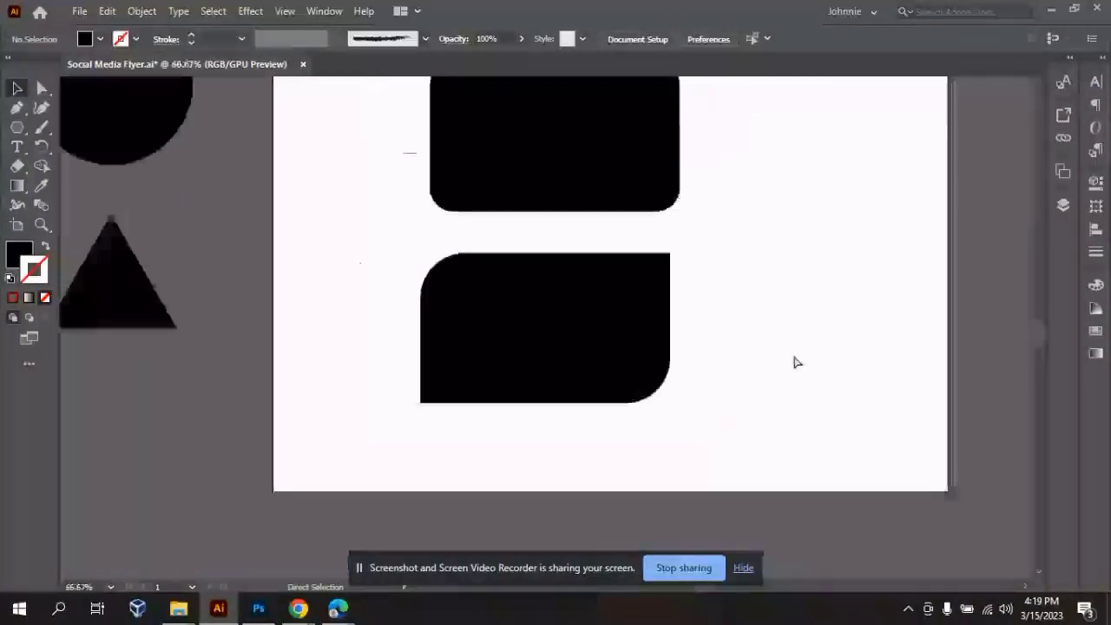
{"action": "key", "text": "ctrl+plus"}
{"action": "key", "text": "ctrl+minus"}
{"action": "key", "text": "ctrl+minus"}
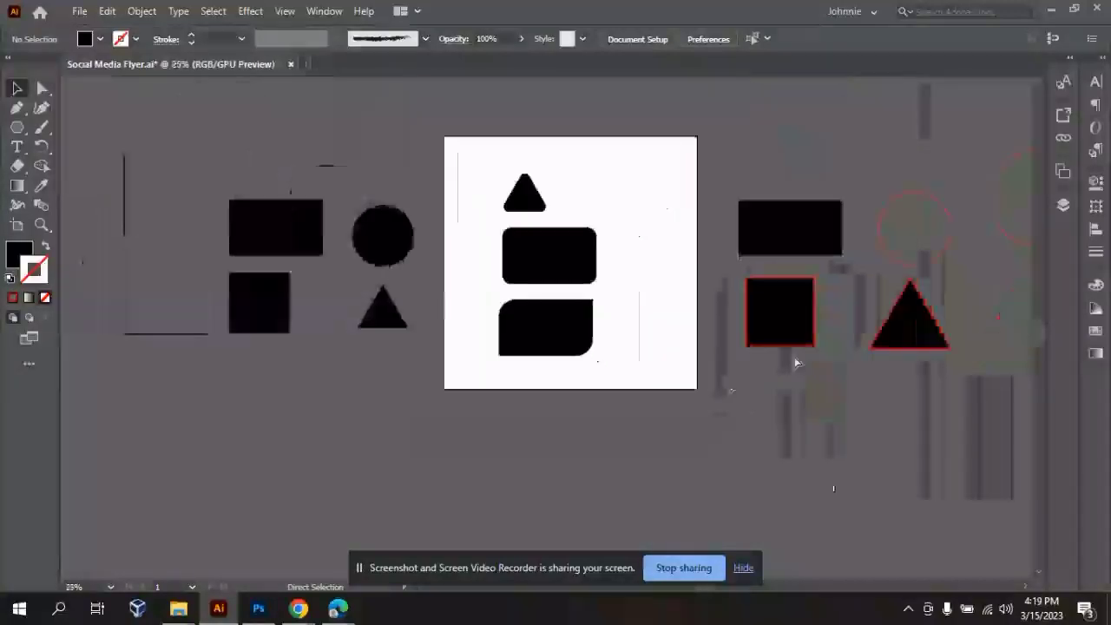
{"action": "key", "text": "ctrl+plus"}
{"action": "key", "text": "ctrl+plus"}
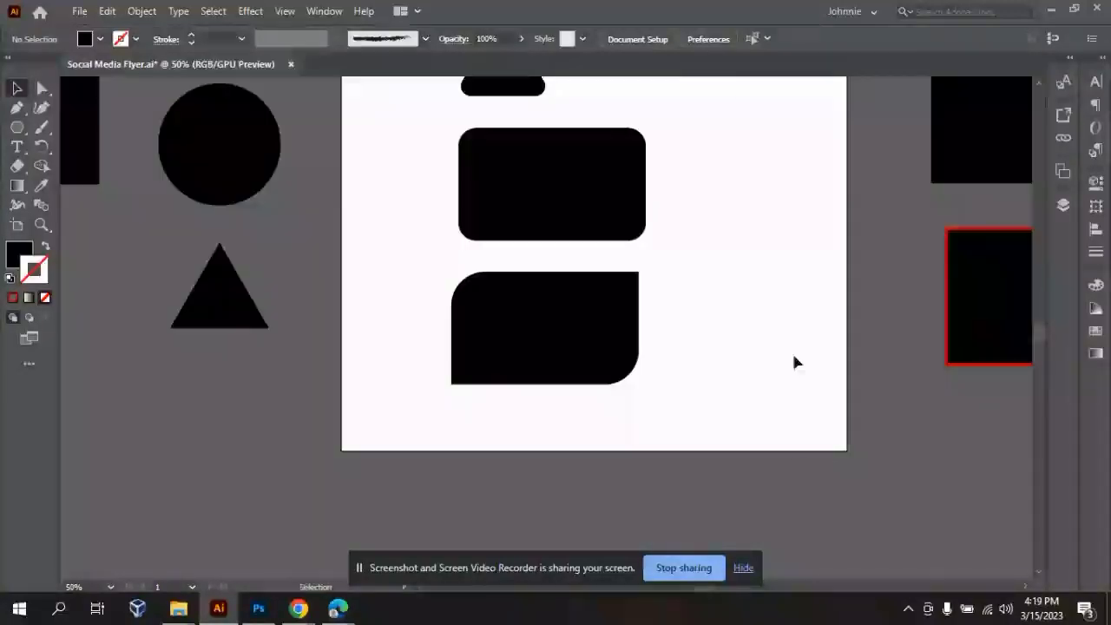
{"action": "left_click", "coordinate": [549, 307]}
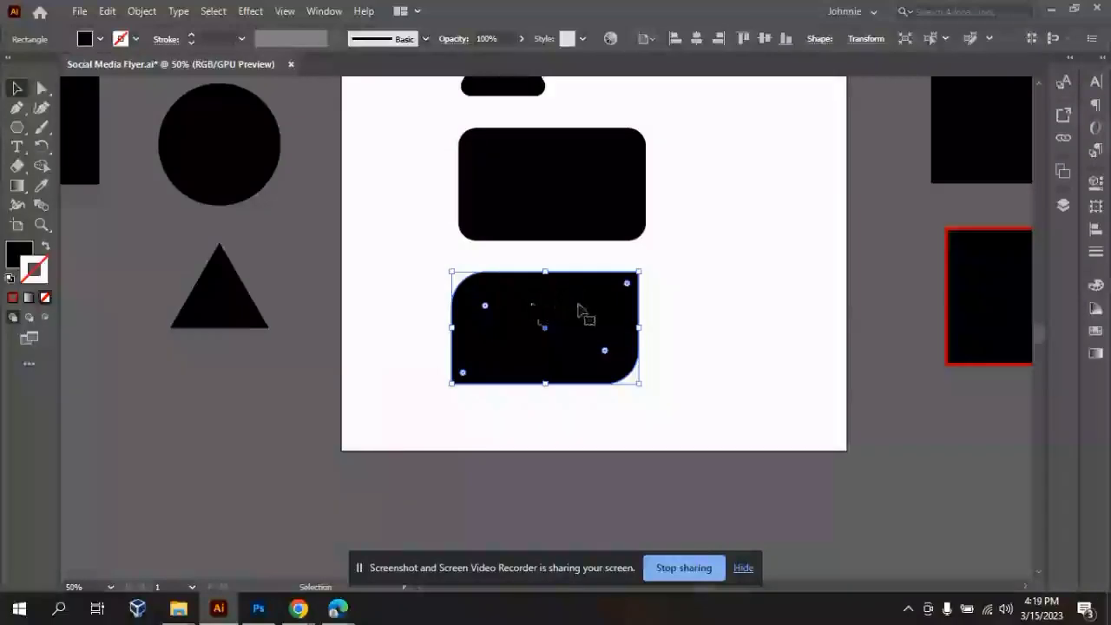
{"action": "key", "text": "Delete"}
- Duplicate the black rectangle from the left pasteboard to directly beneath the rounded rectangle, and deselect the new copy
{"action": "left_click", "coordinate": [85, 148]}
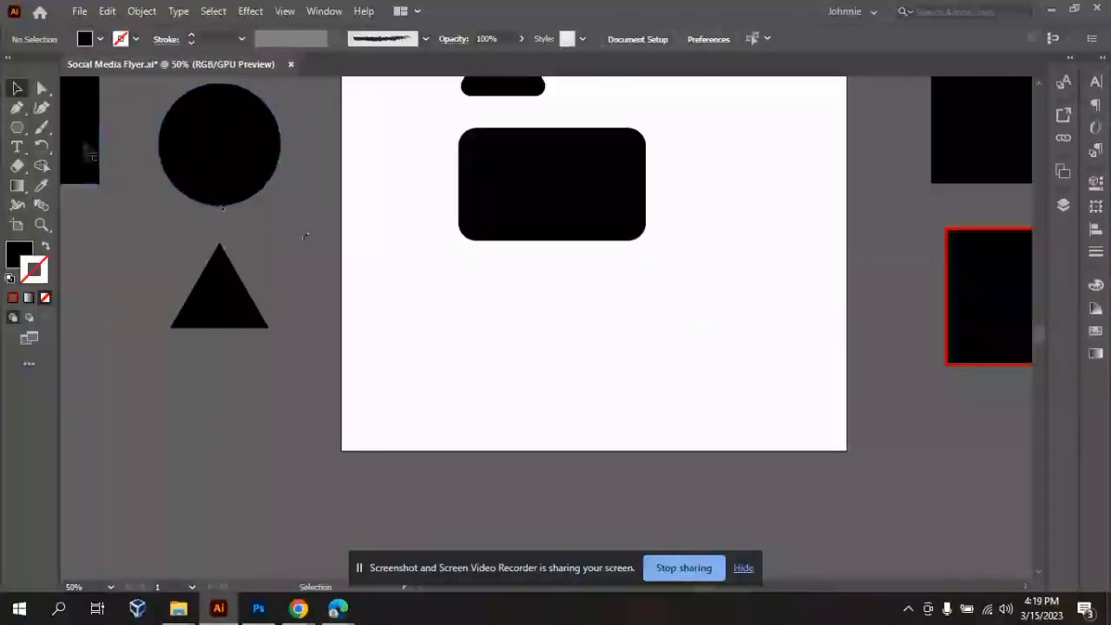
{"action": "left_click_drag", "start_coordinate": [74, 152], "coordinate": [614, 352]}
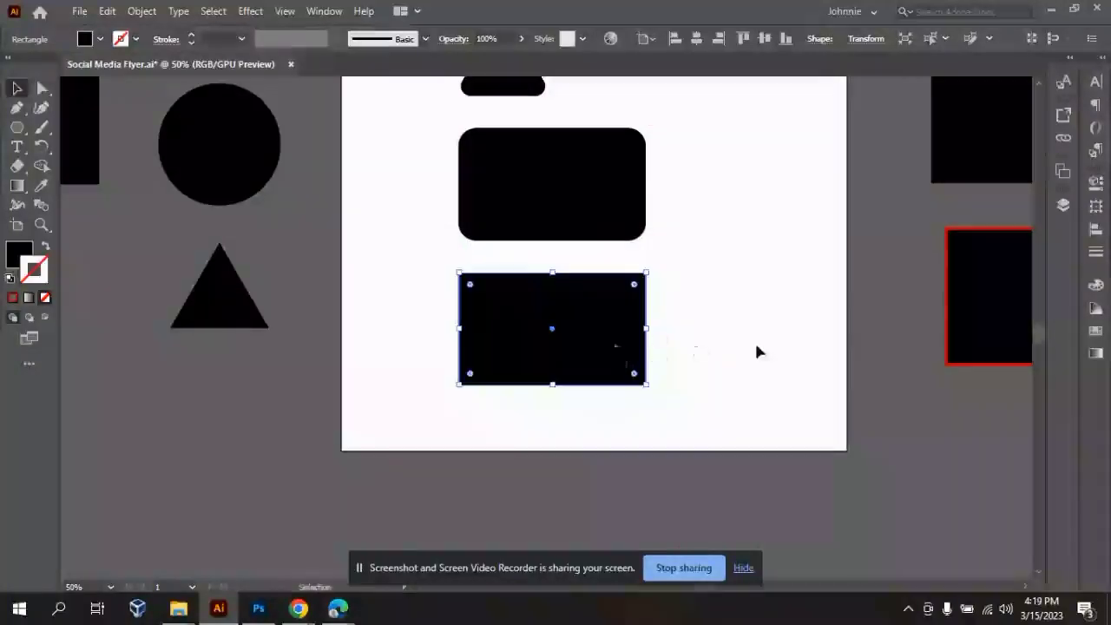
{"action": "left_click", "coordinate": [756, 351]}
- Shift the upper-right anchor point of the lower rectangle slightly inward with Direct Selection so its right edge slants, and deselect it
{"action": "left_click", "coordinate": [42, 89]}
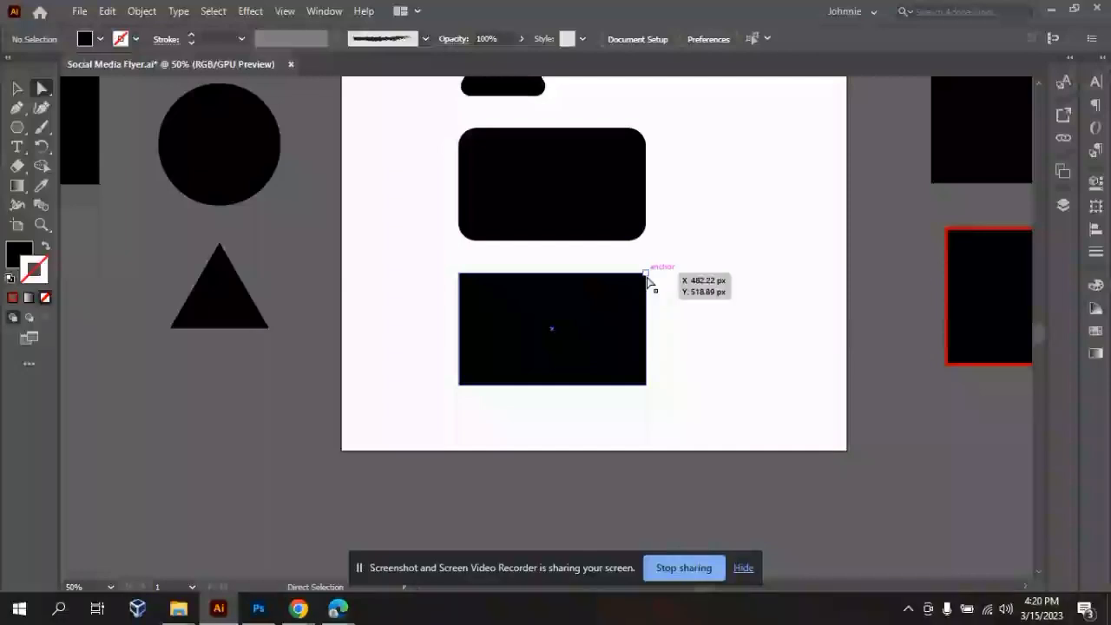
{"action": "mouse_move", "coordinate": [646, 274]}
{"action": "left_mouse_down"}
{"action": "mouse_move", "coordinate": [605, 276]}
{"action": "mouse_move", "coordinate": [641, 273]}
{"action": "left_mouse_up"}
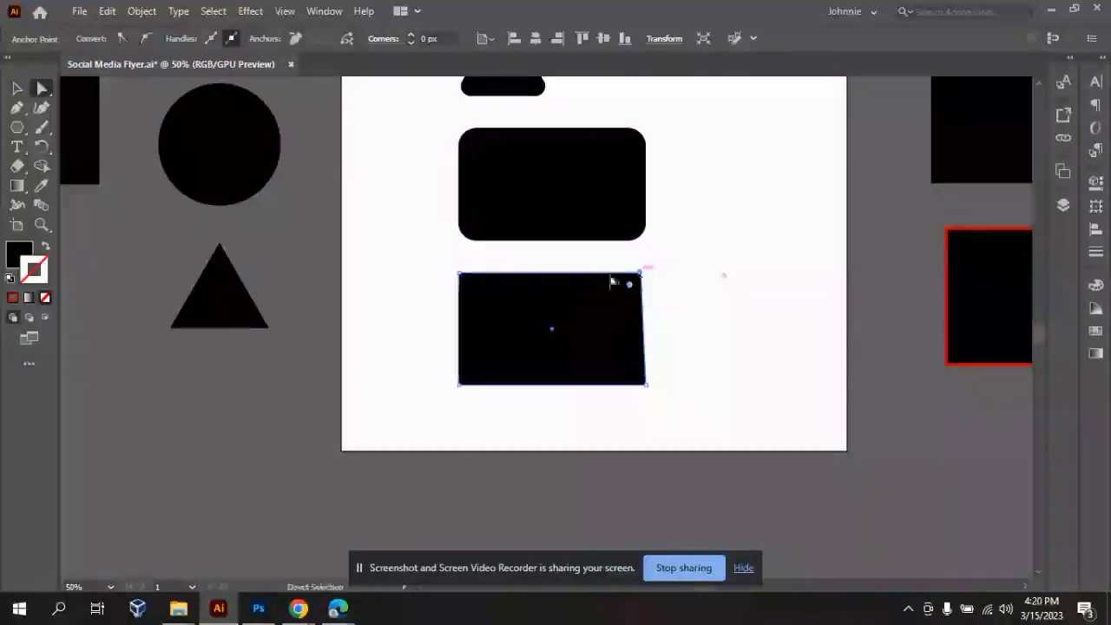
{"action": "key", "text": "ctrl+minus"}
{"action": "key", "text": "ctrl+minus"}
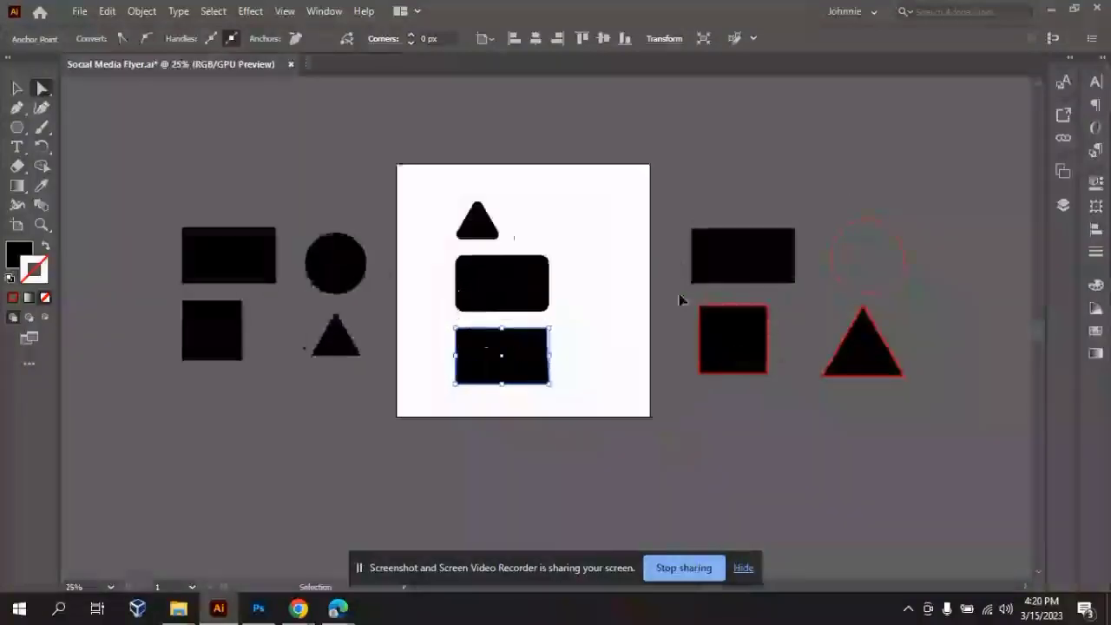
{"action": "left_click", "coordinate": [597, 371]}
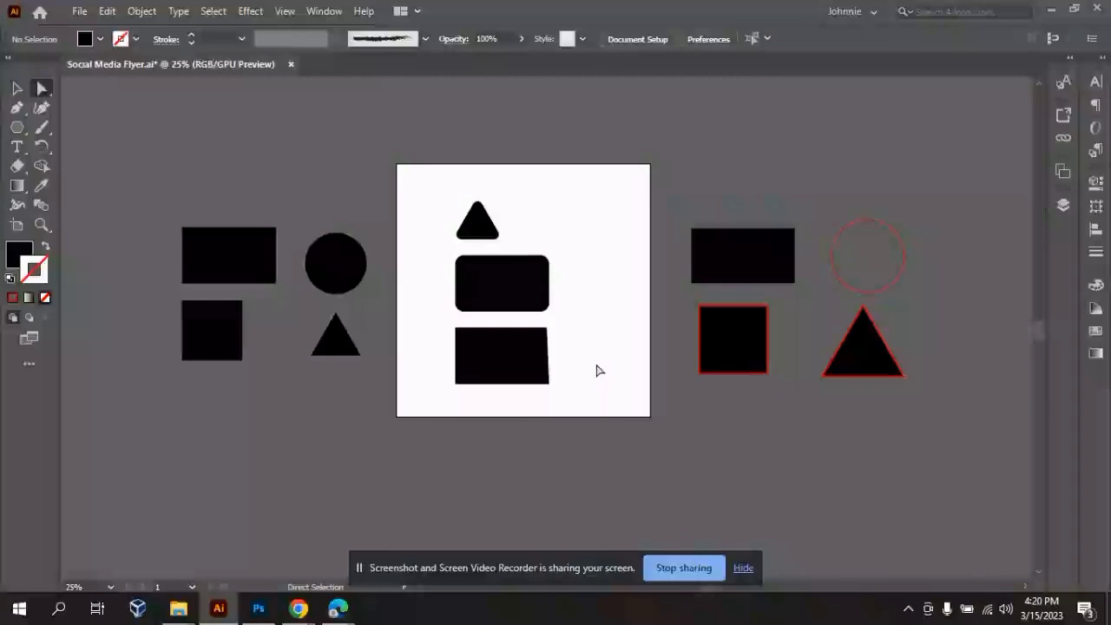